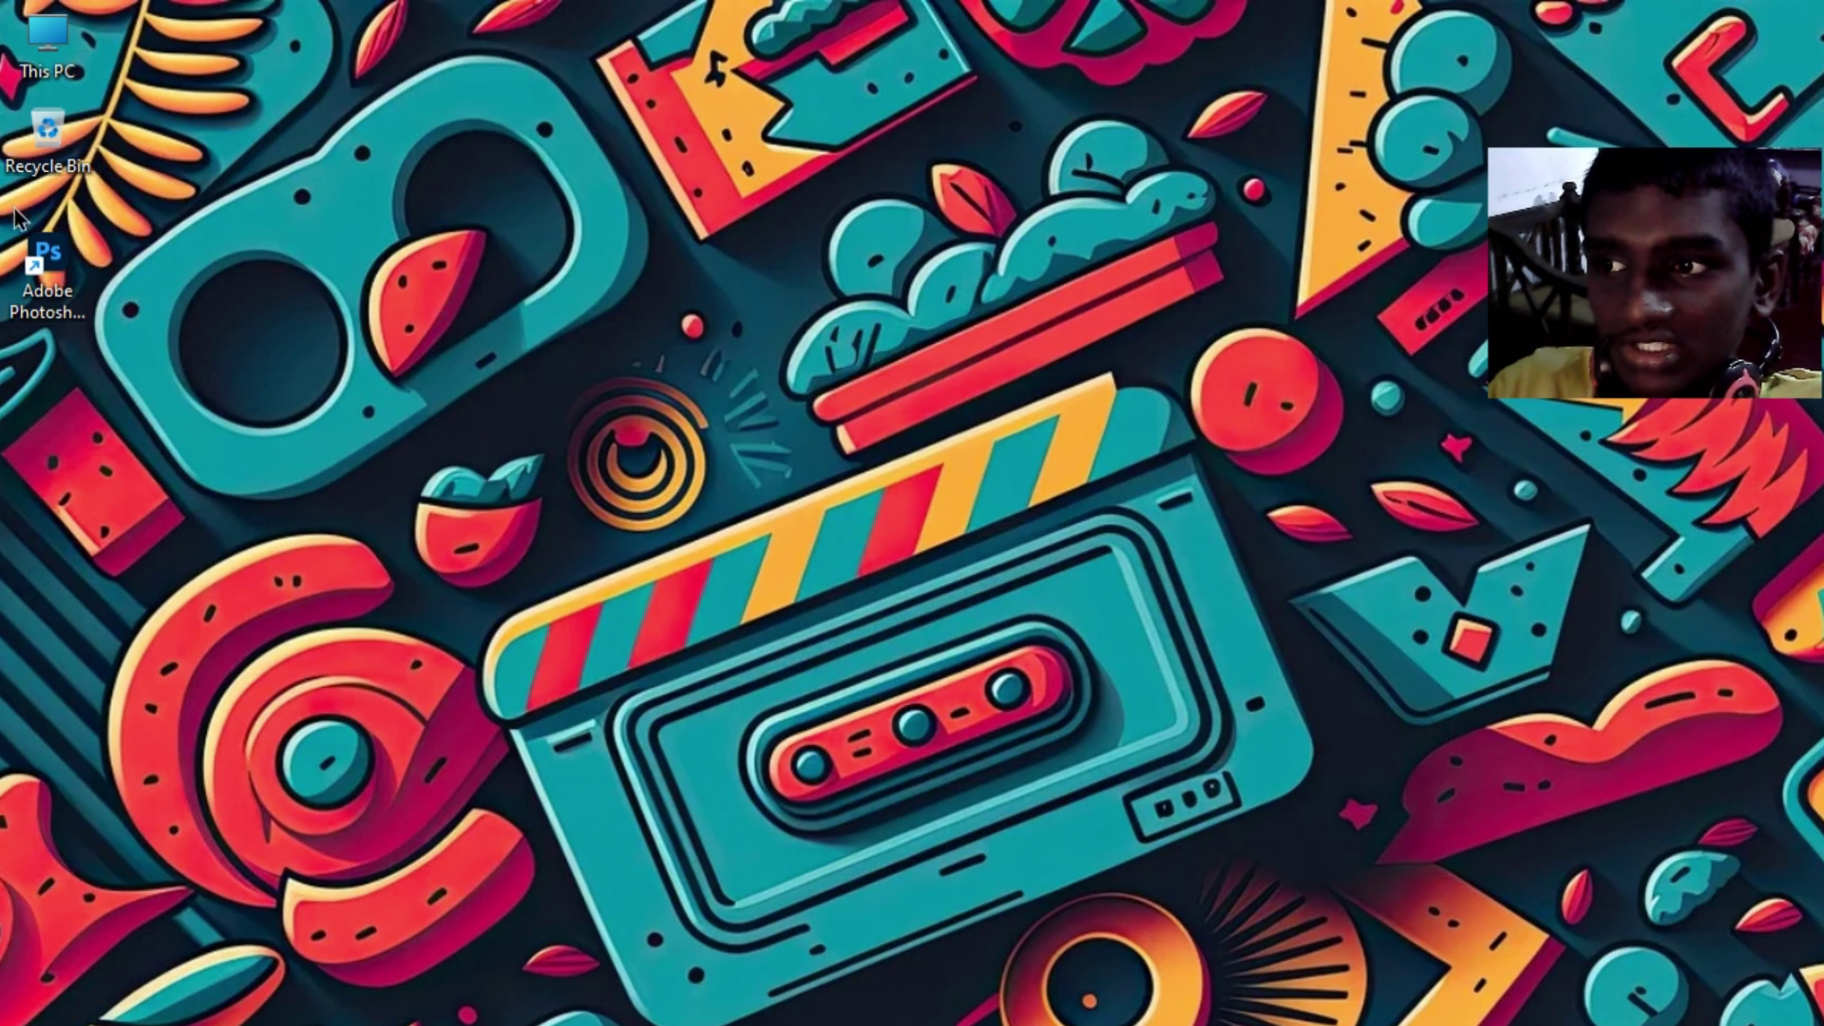
Launch Photoshop from its desktop shortcut and wait for the Home screen's recent files list.
{"action": "double_click", "coordinate": [76, 261]}
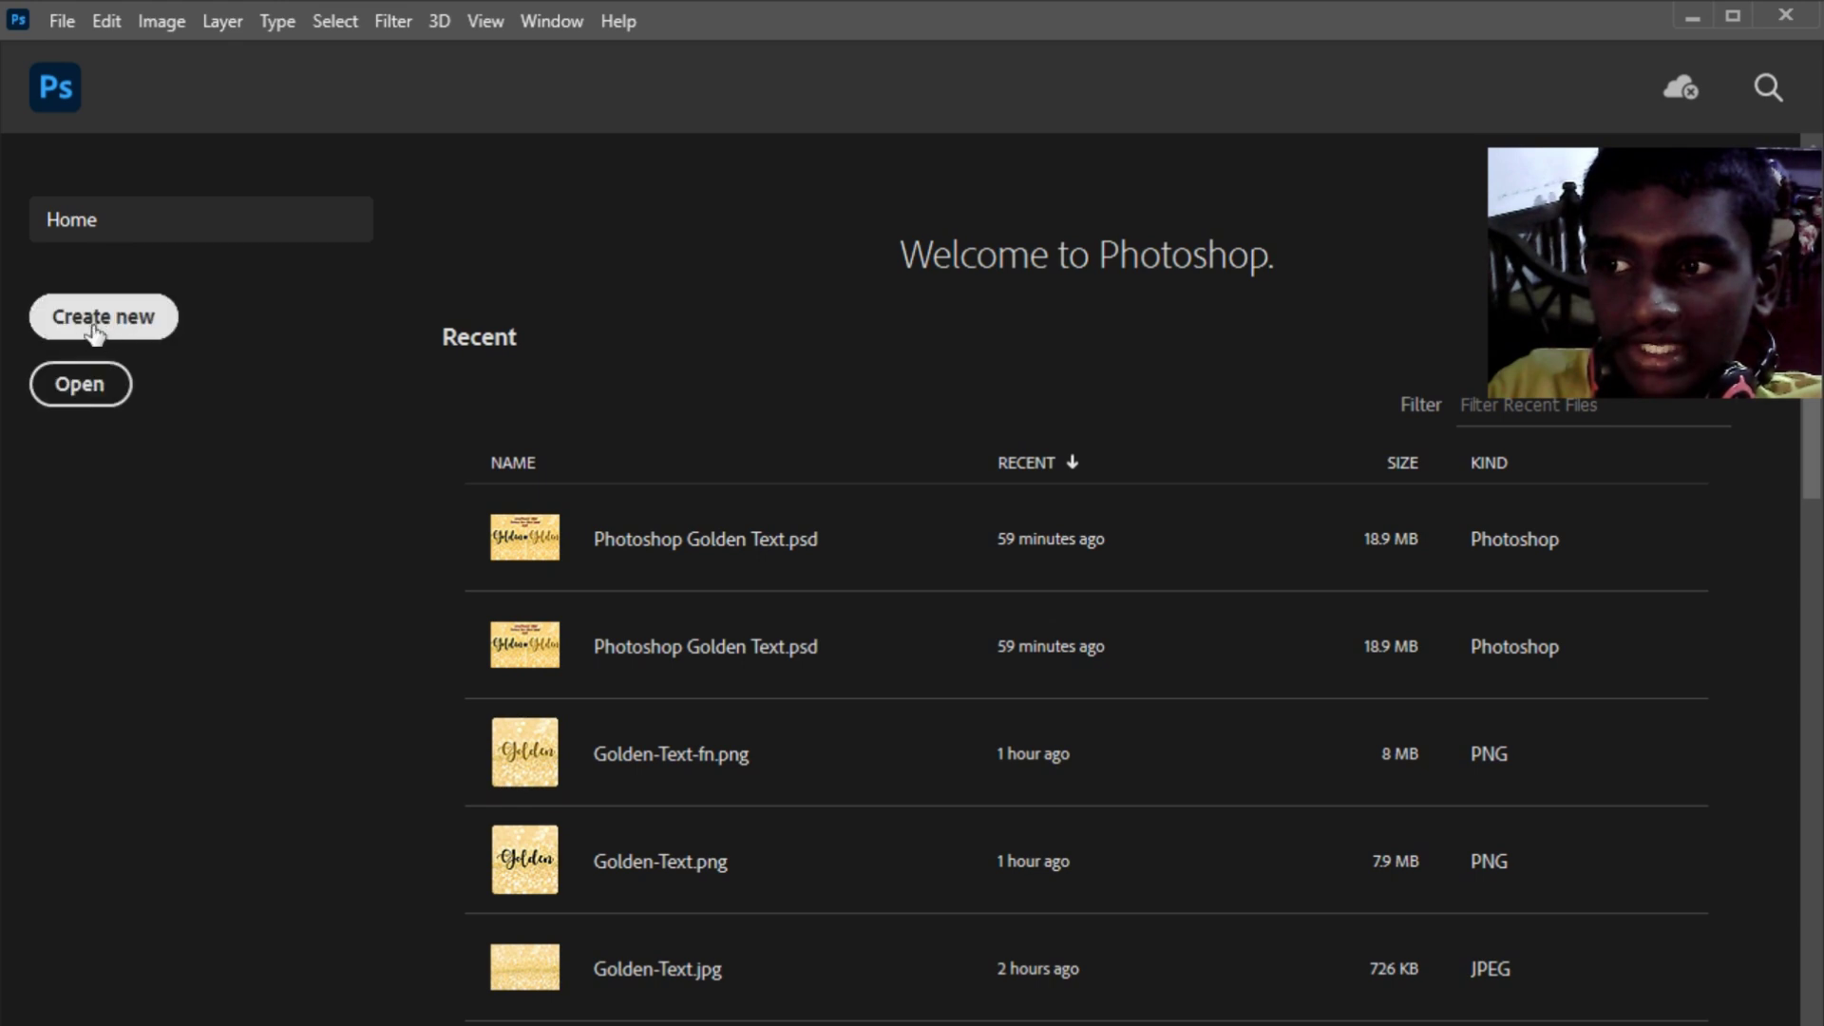
Start a new document and name it 'Golden Text Effect', fixing the stray W typo.
{"action": "left_click", "coordinate": [59, 21]}
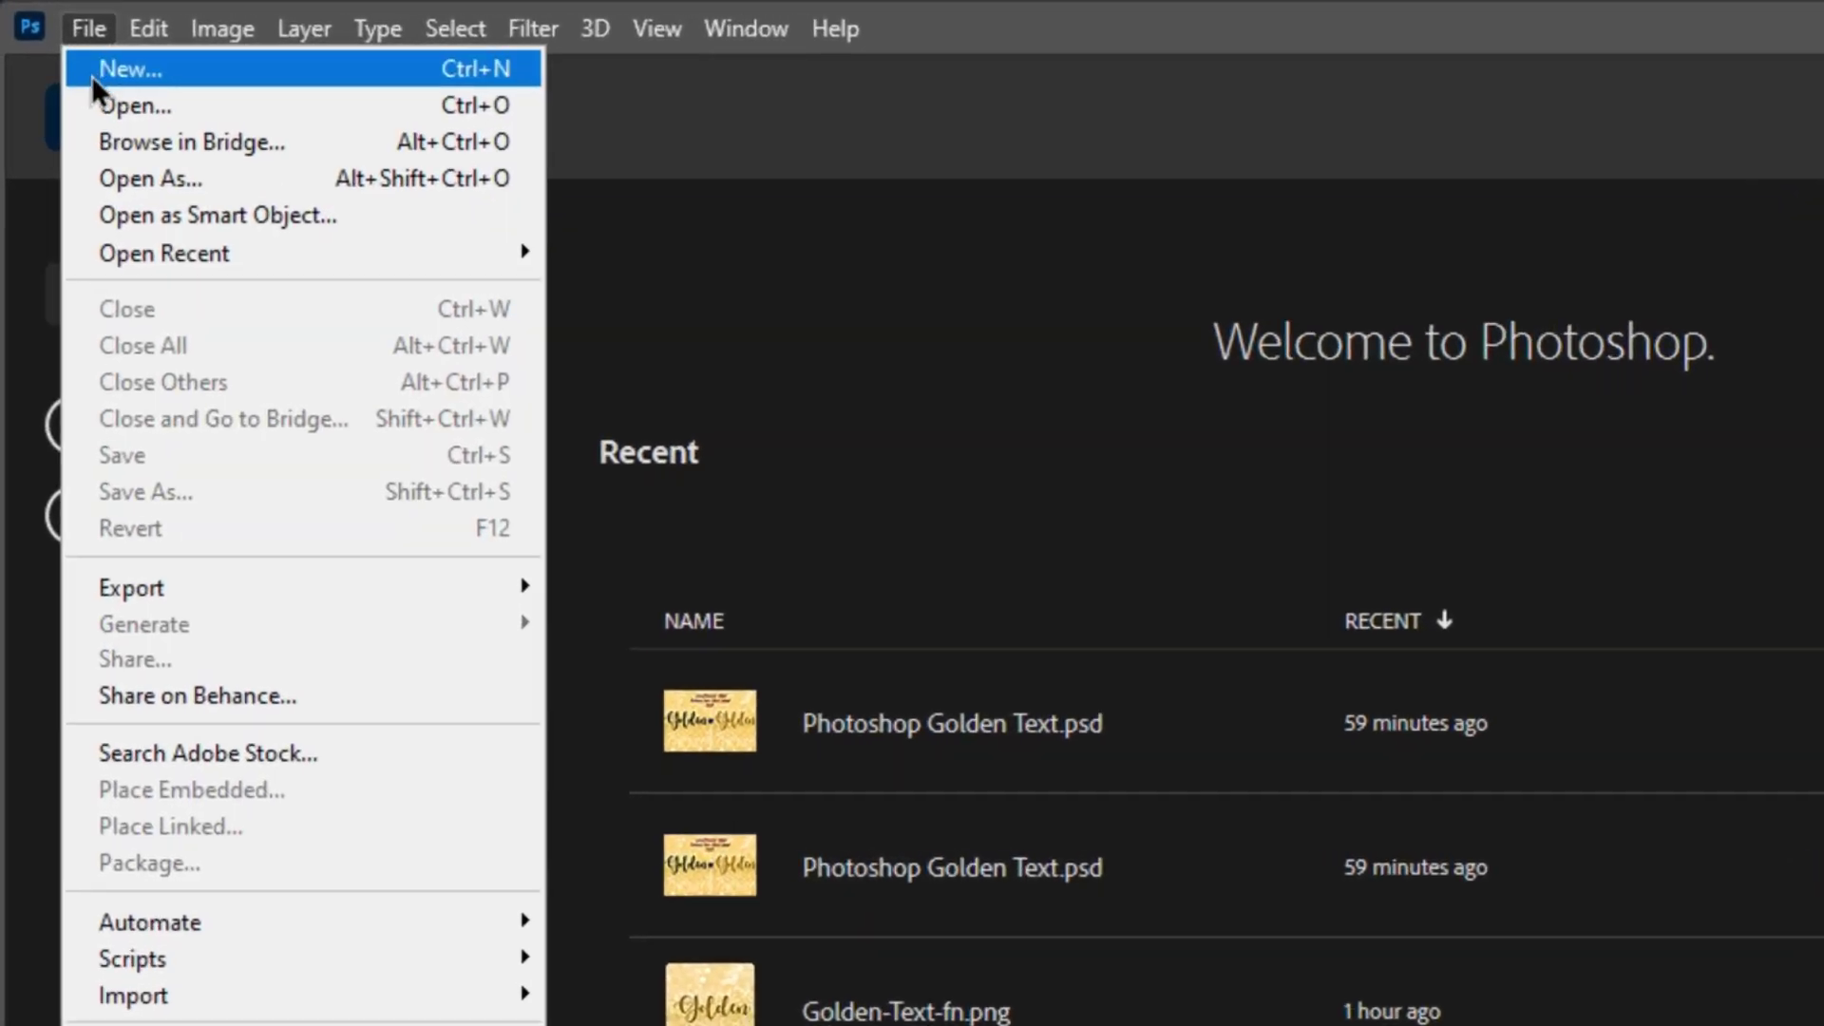
{"action": "left_click", "coordinate": [100, 81]}
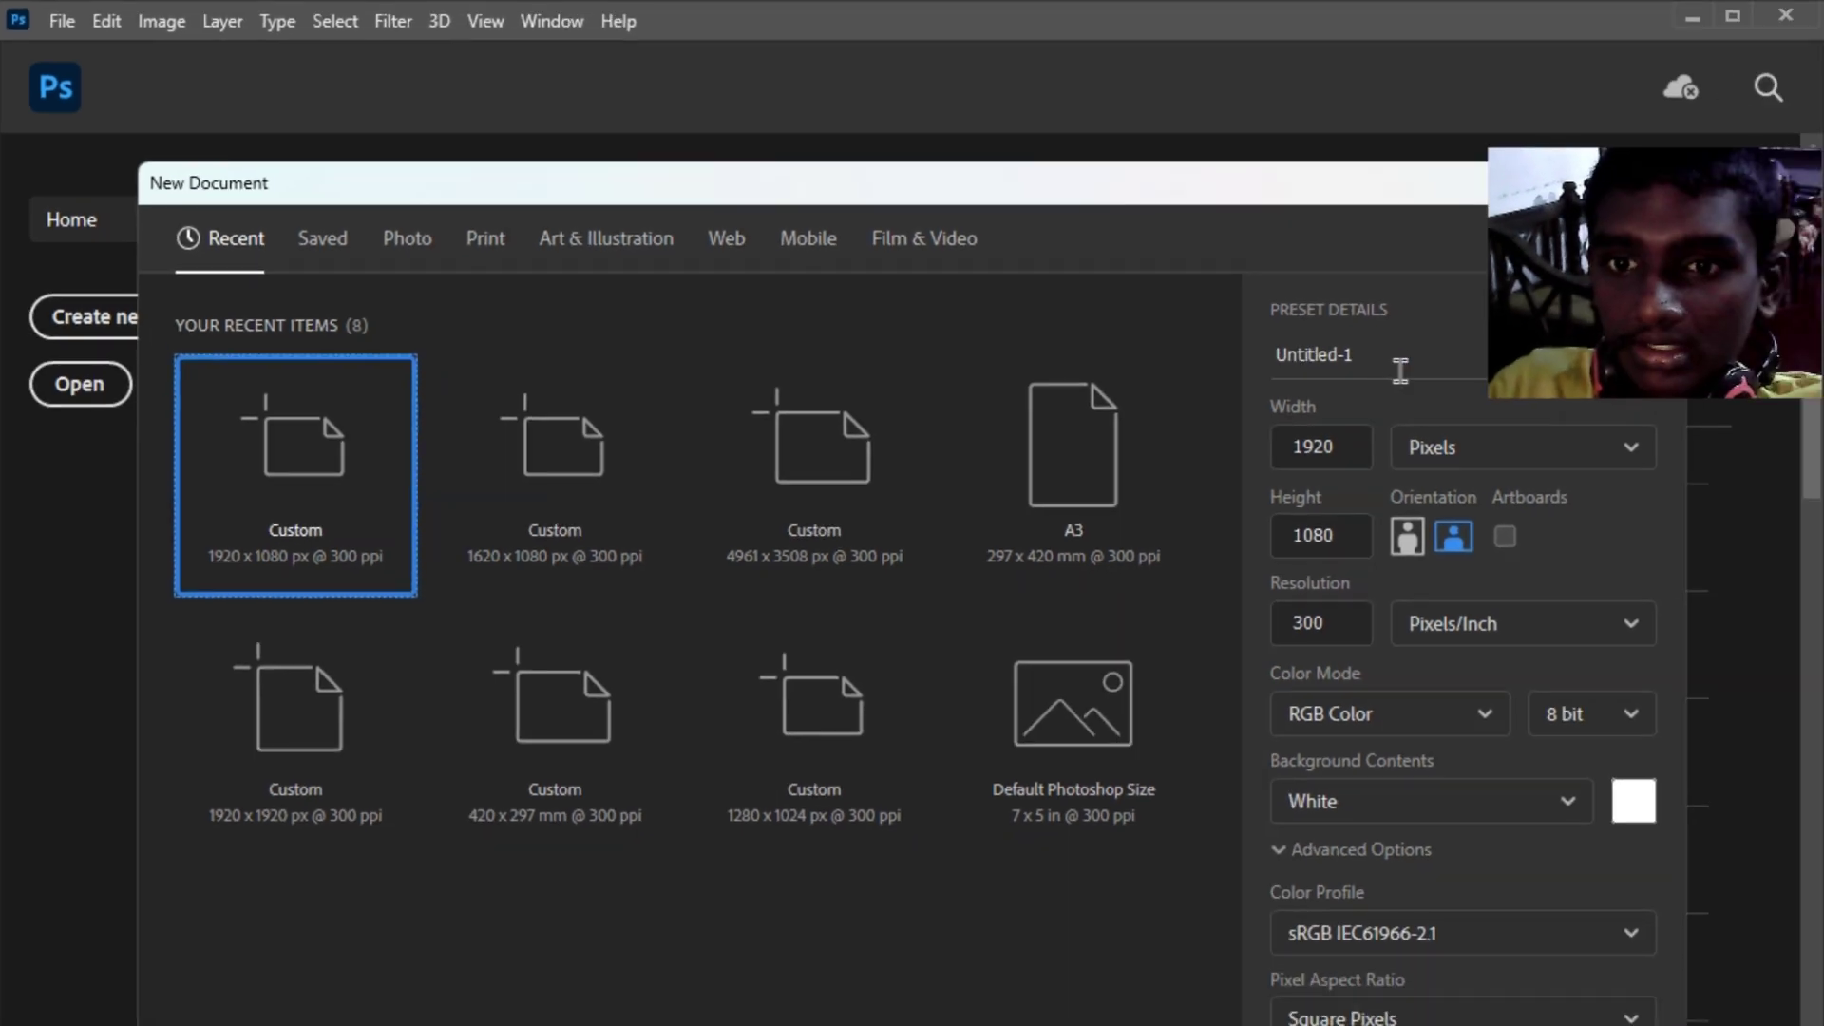
{"action": "left_click_drag", "start_coordinate": [1395, 367], "coordinate": [1274, 356]}
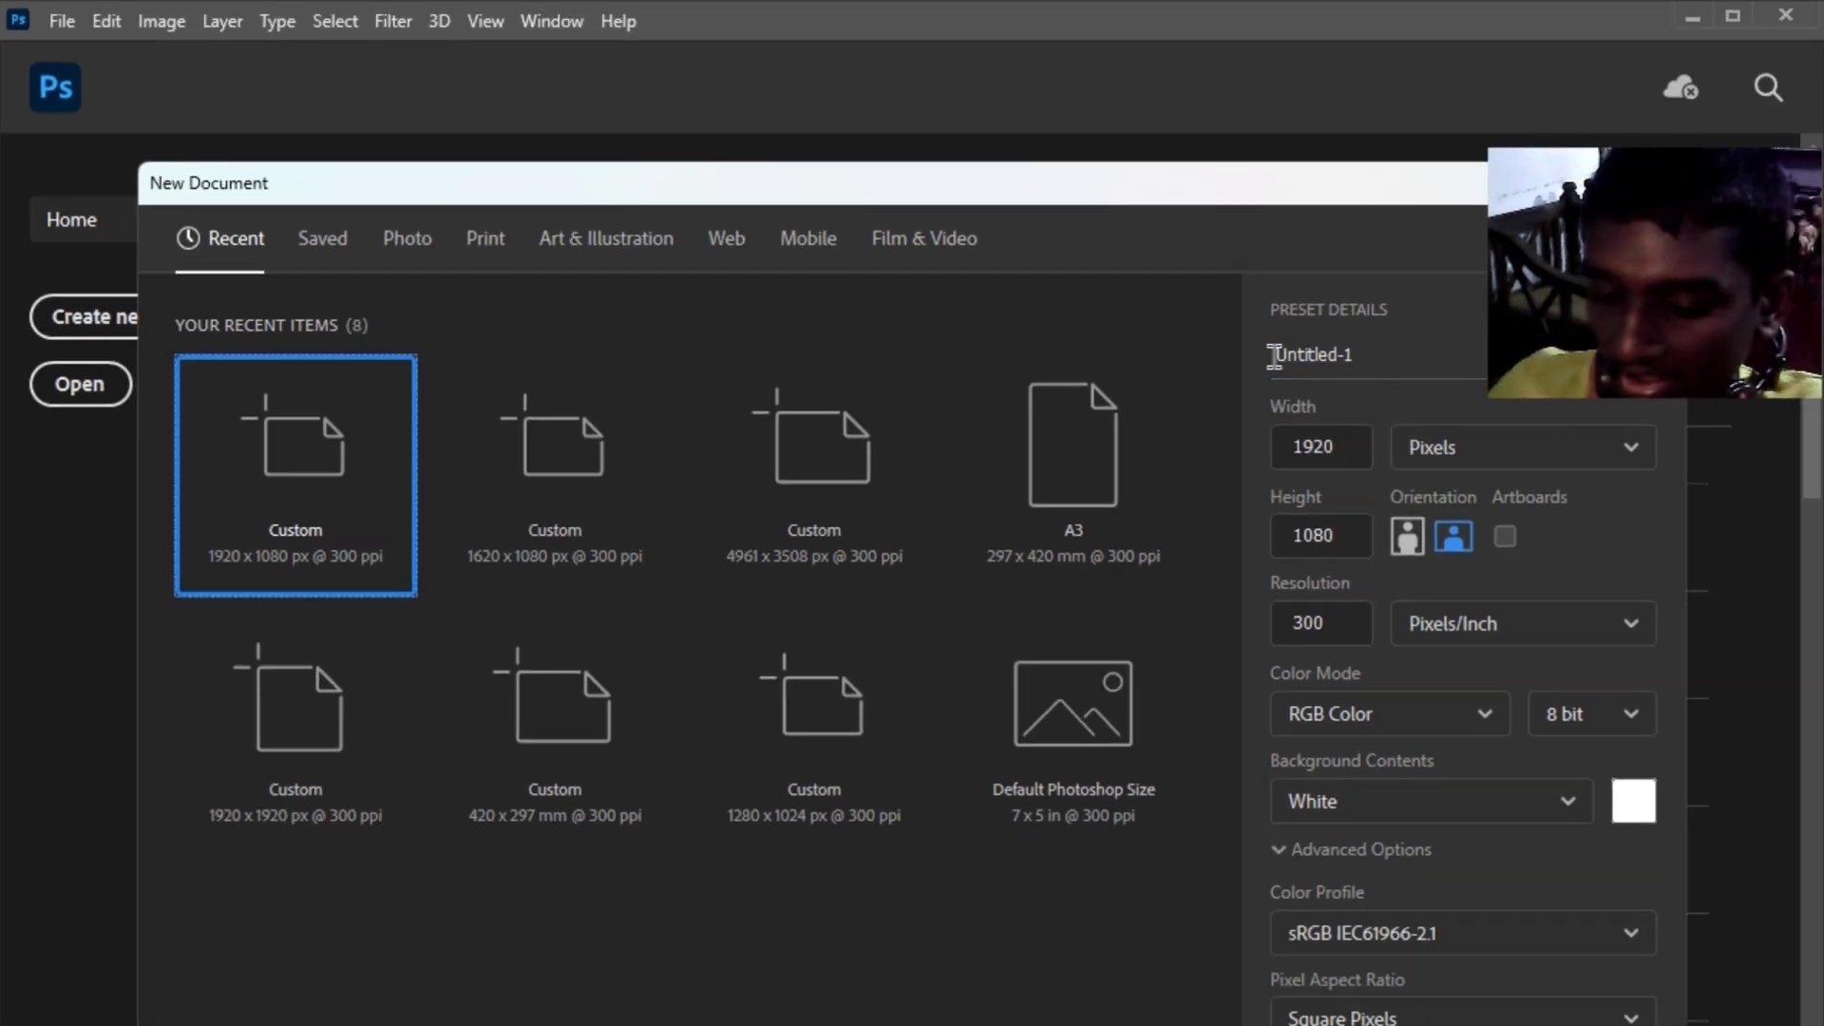
{"action": "double_click", "coordinate": [1323, 349]}
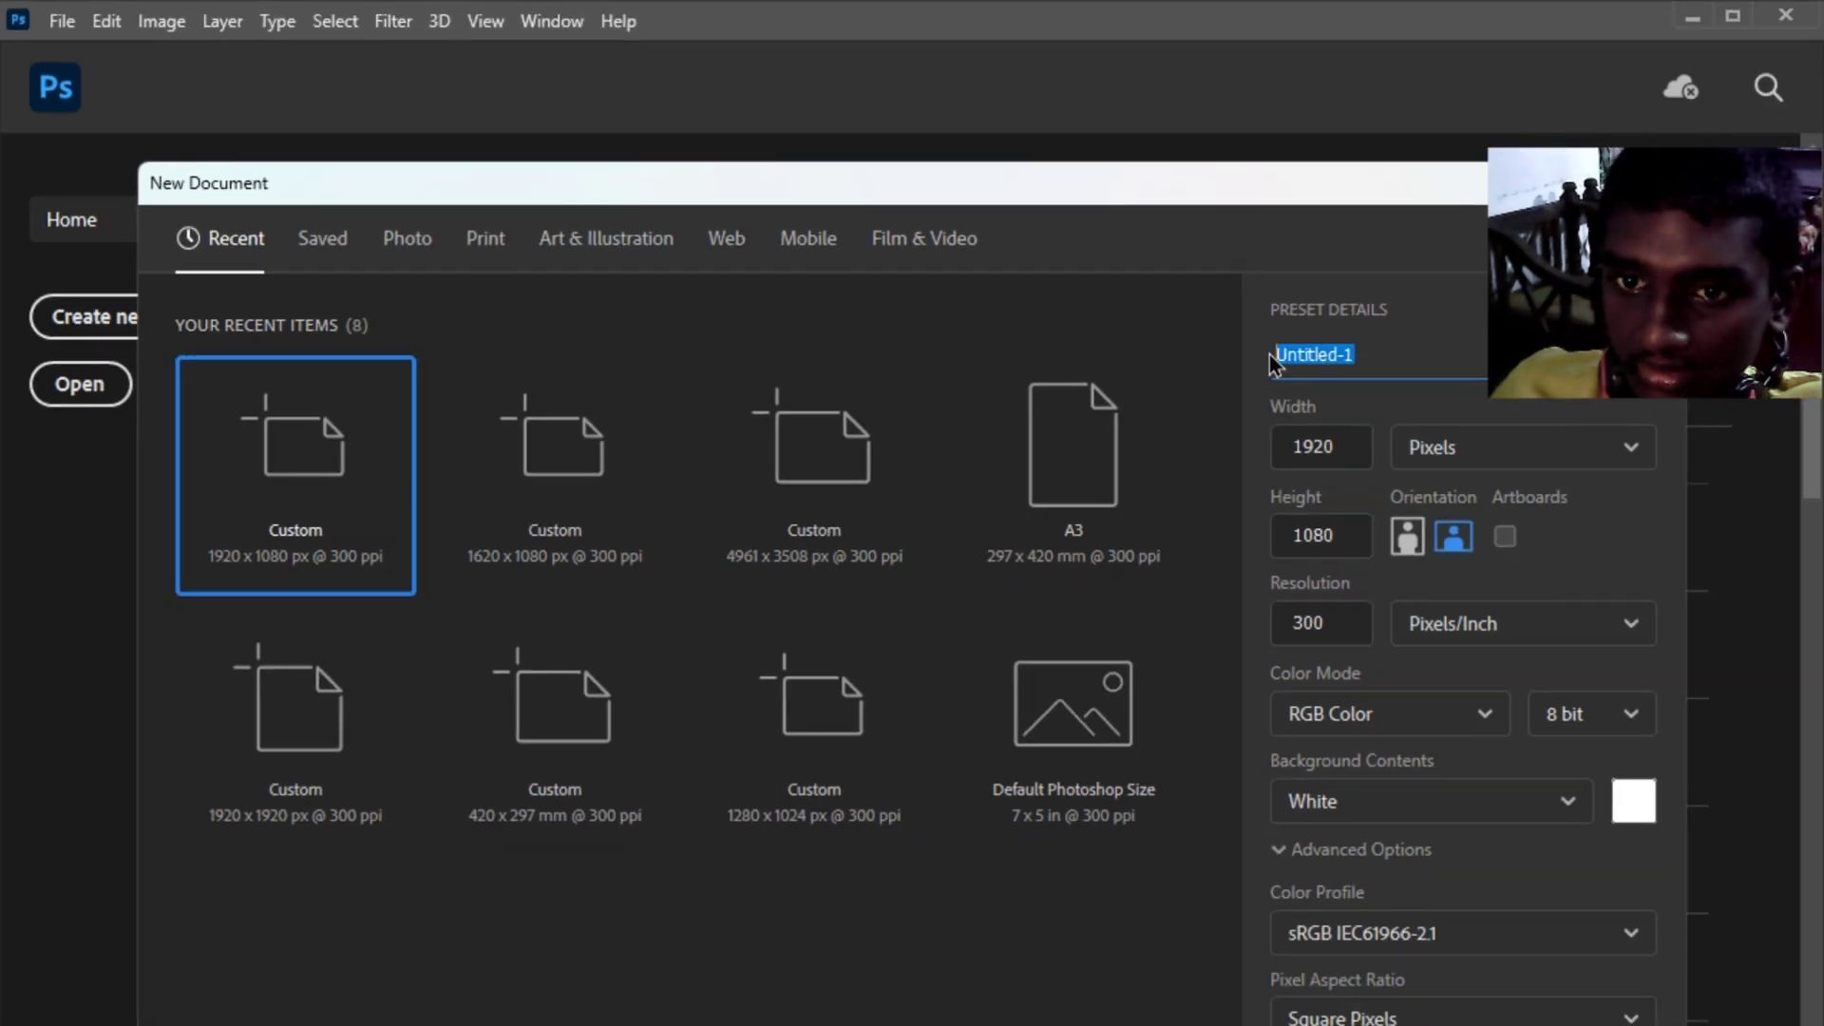
{"action": "key", "text": "BackSpace"}
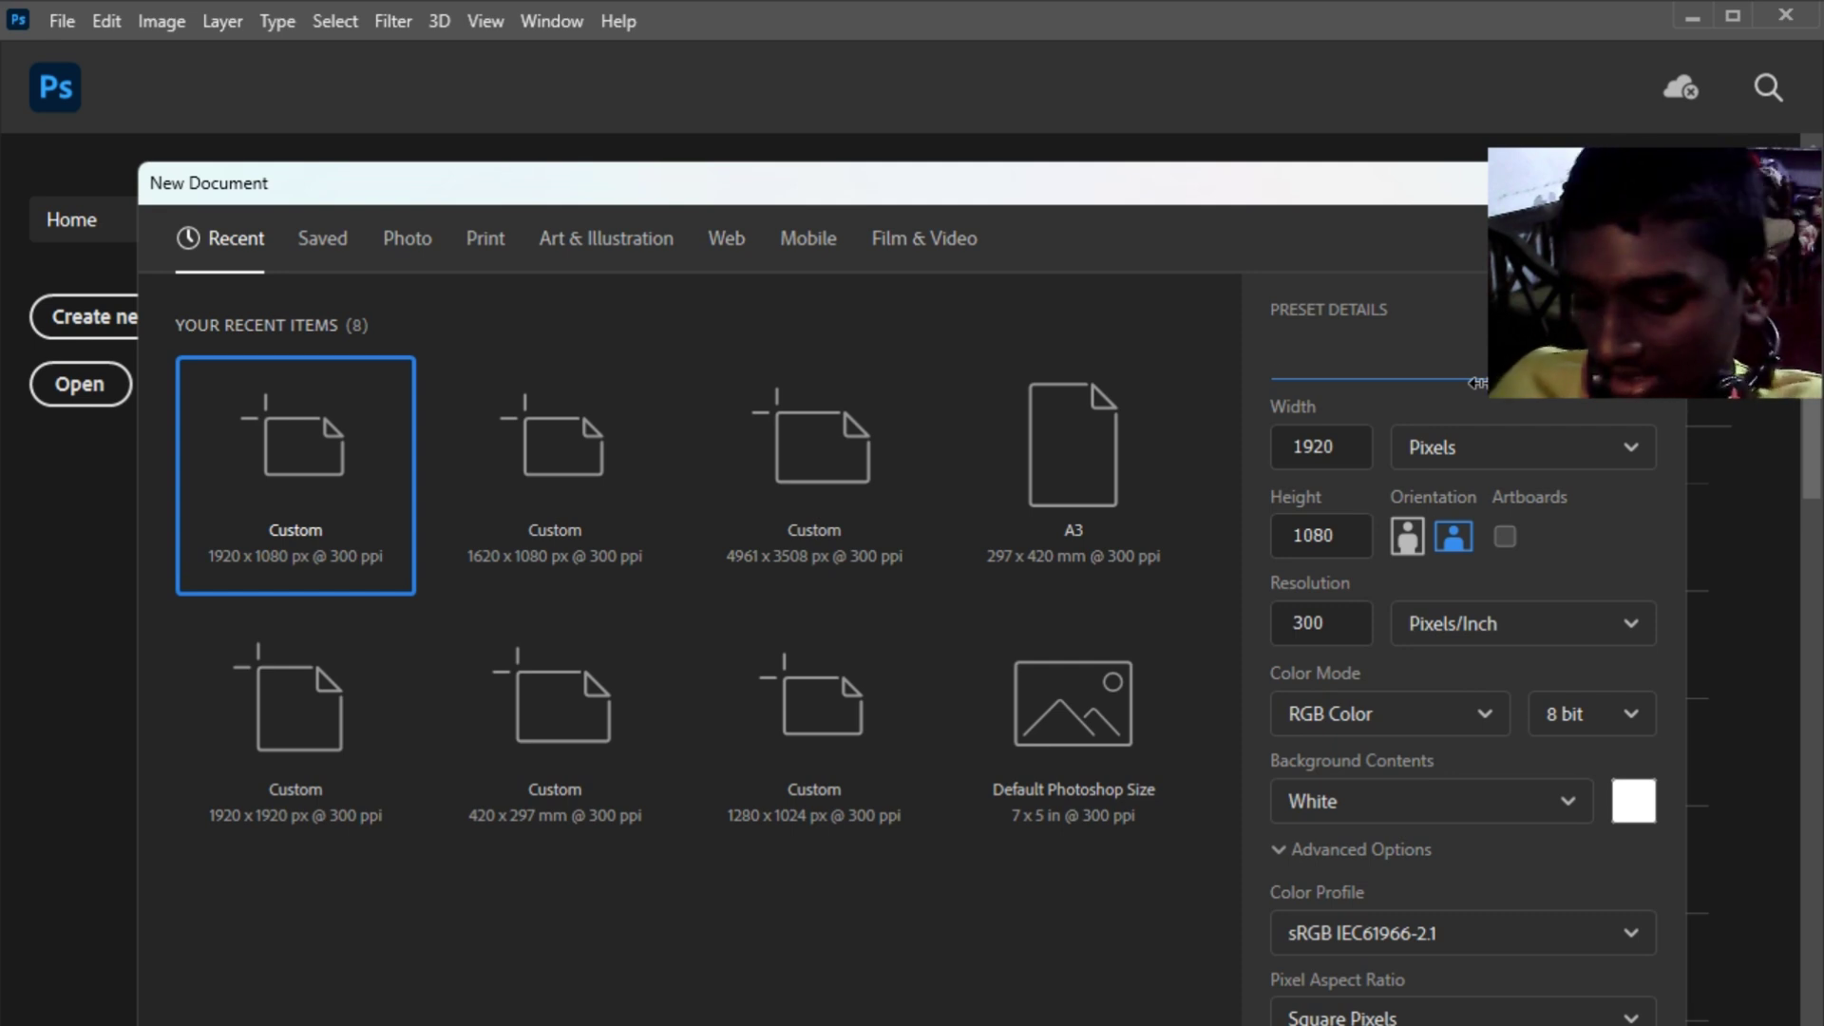
{"action": "type", "text": "Golden "}
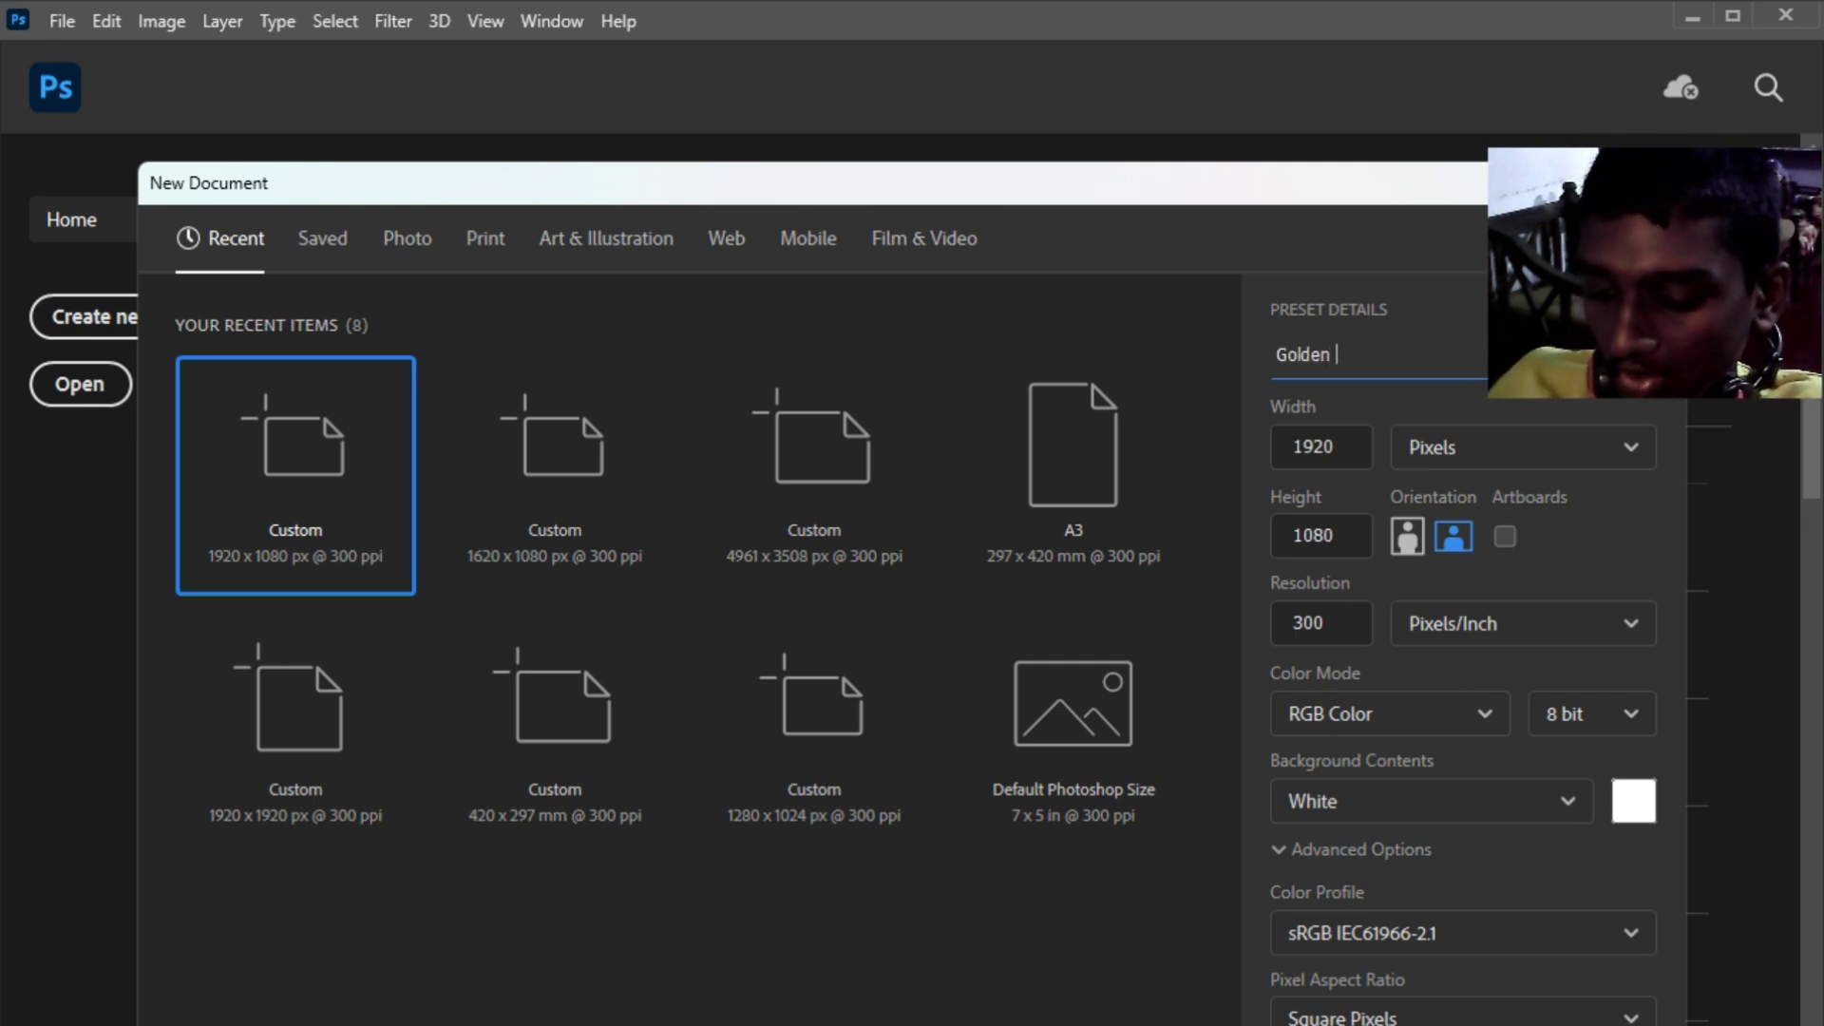
{"action": "type", "text": "Text WE"}
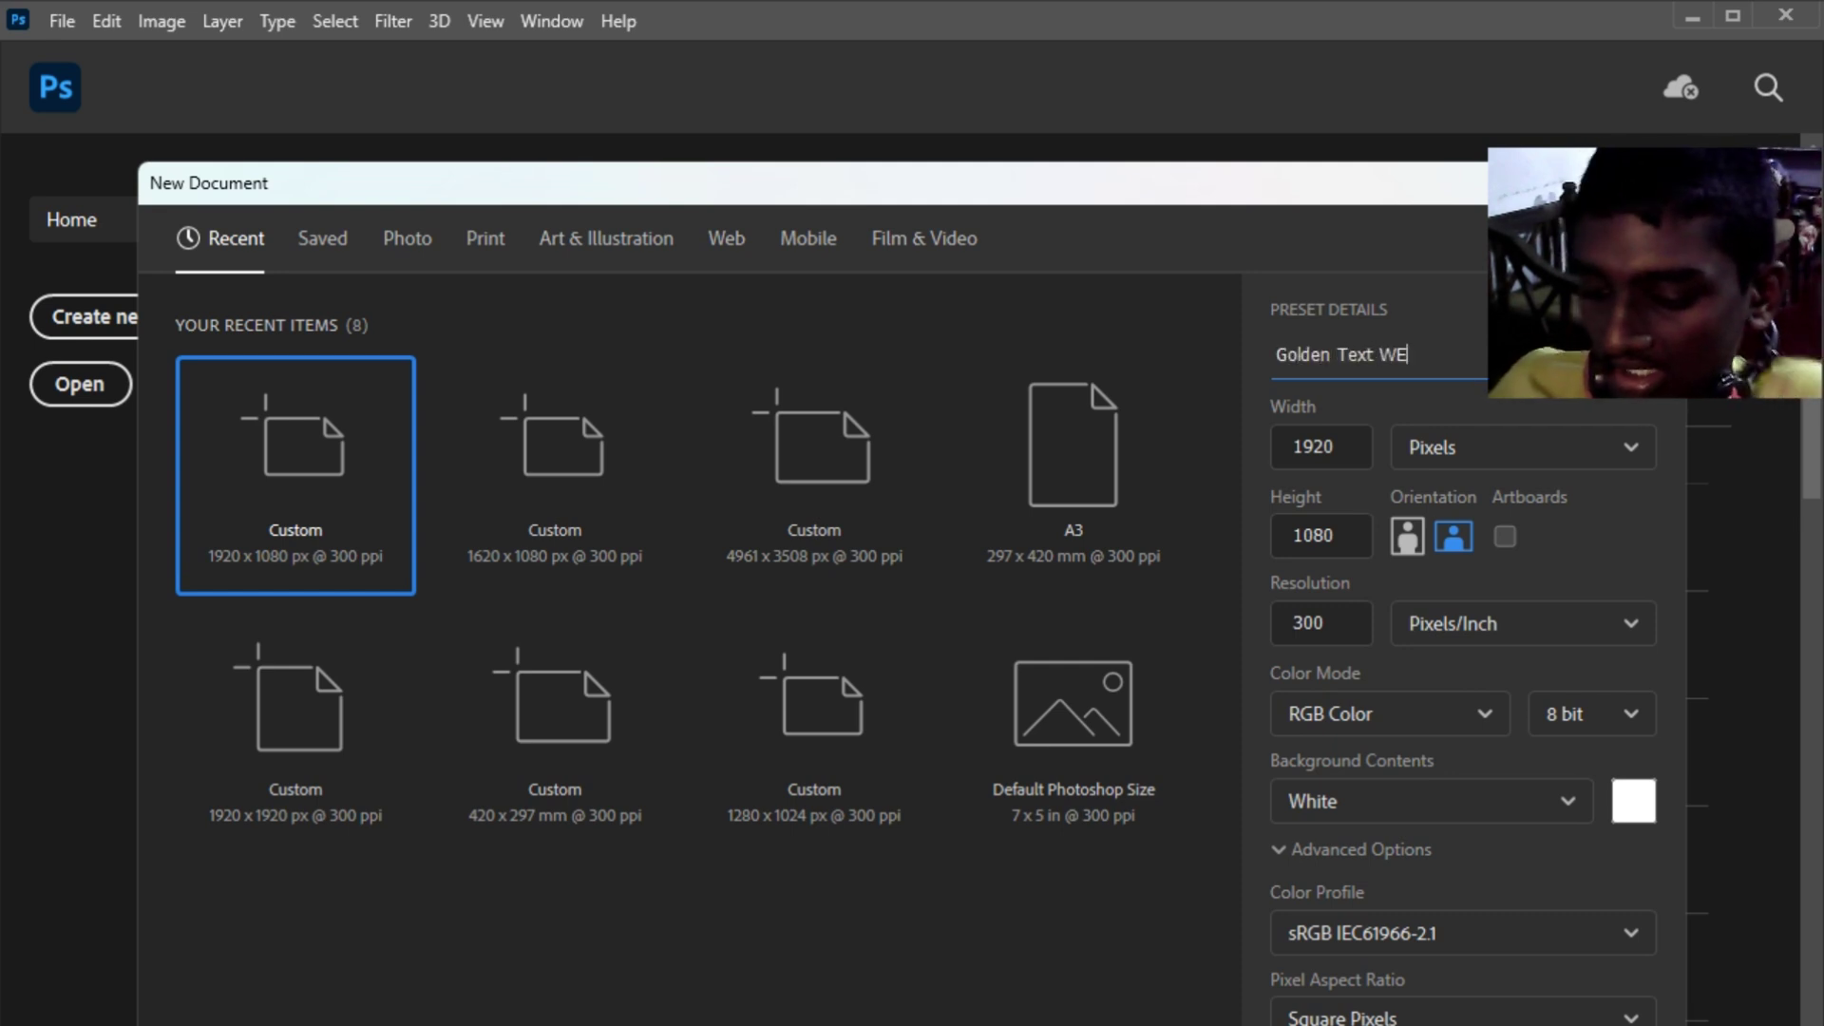
{"action": "type", "text": "ffect"}
{"action": "key", "text": "Left"}
{"action": "key", "text": "Left"}
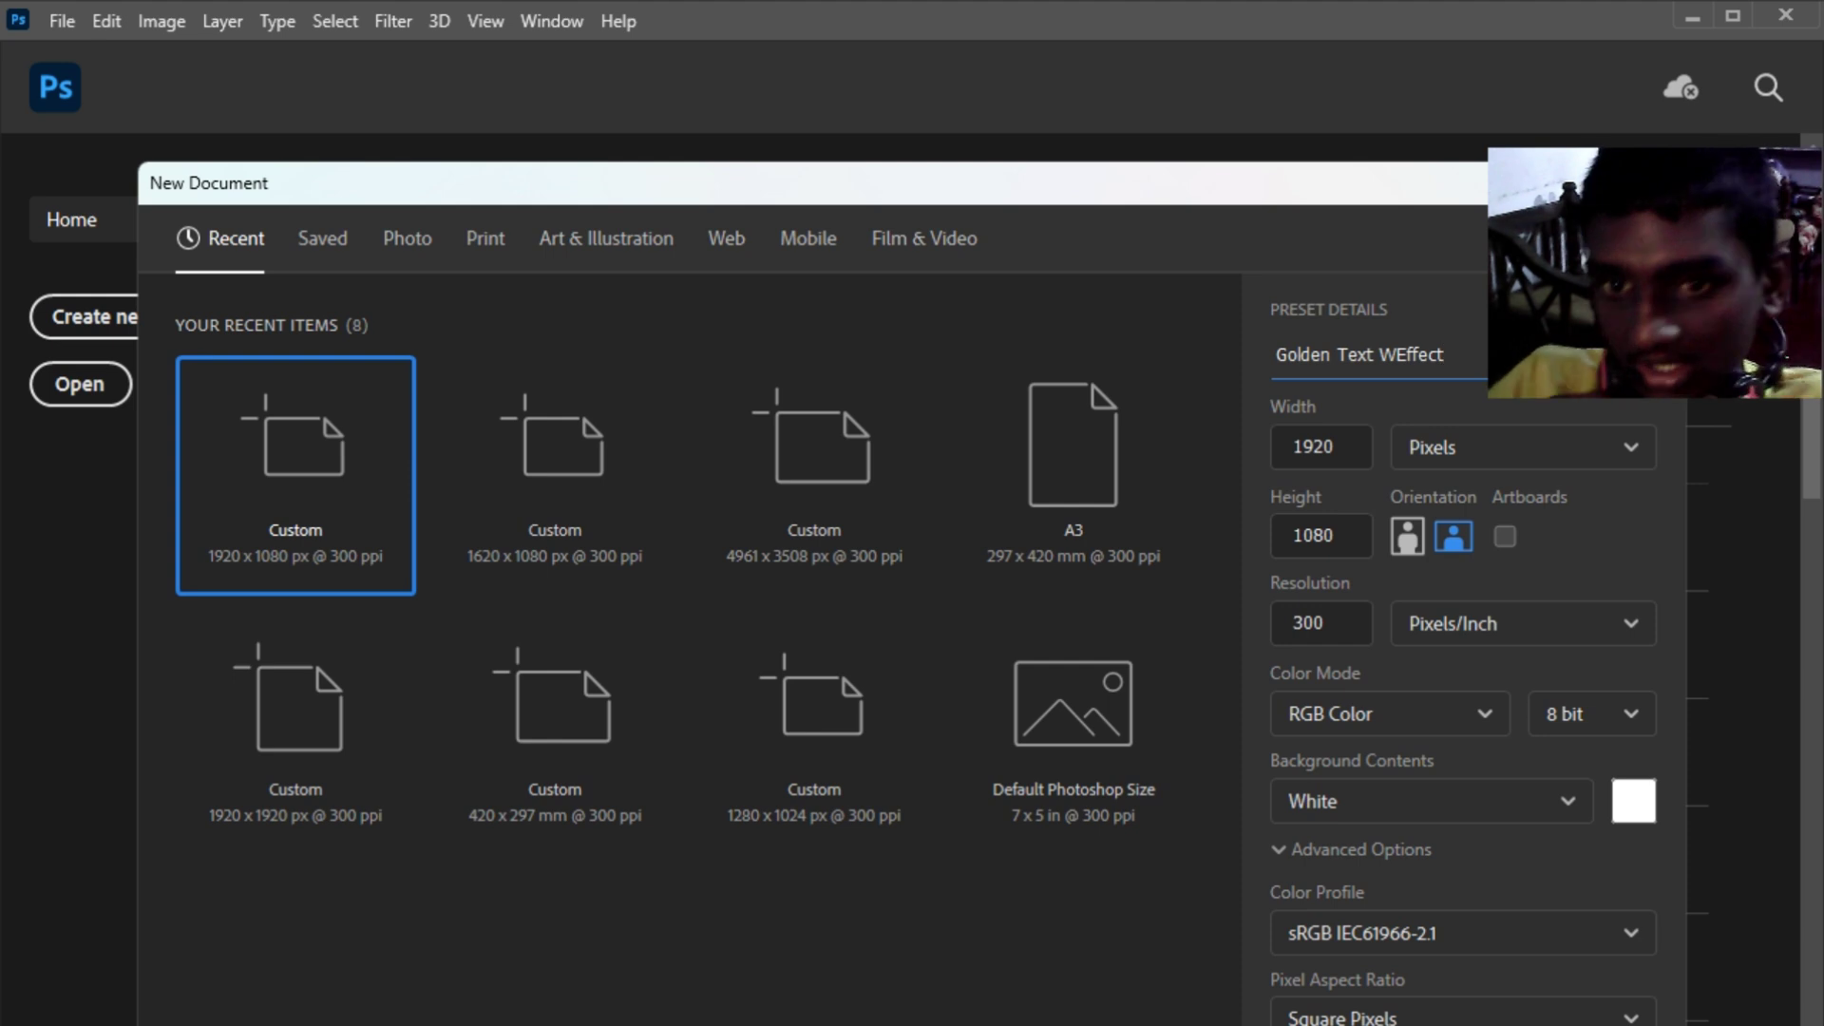
{"action": "key", "text": "Left"}
{"action": "key", "text": "Left"}
{"action": "key", "text": "Left"}
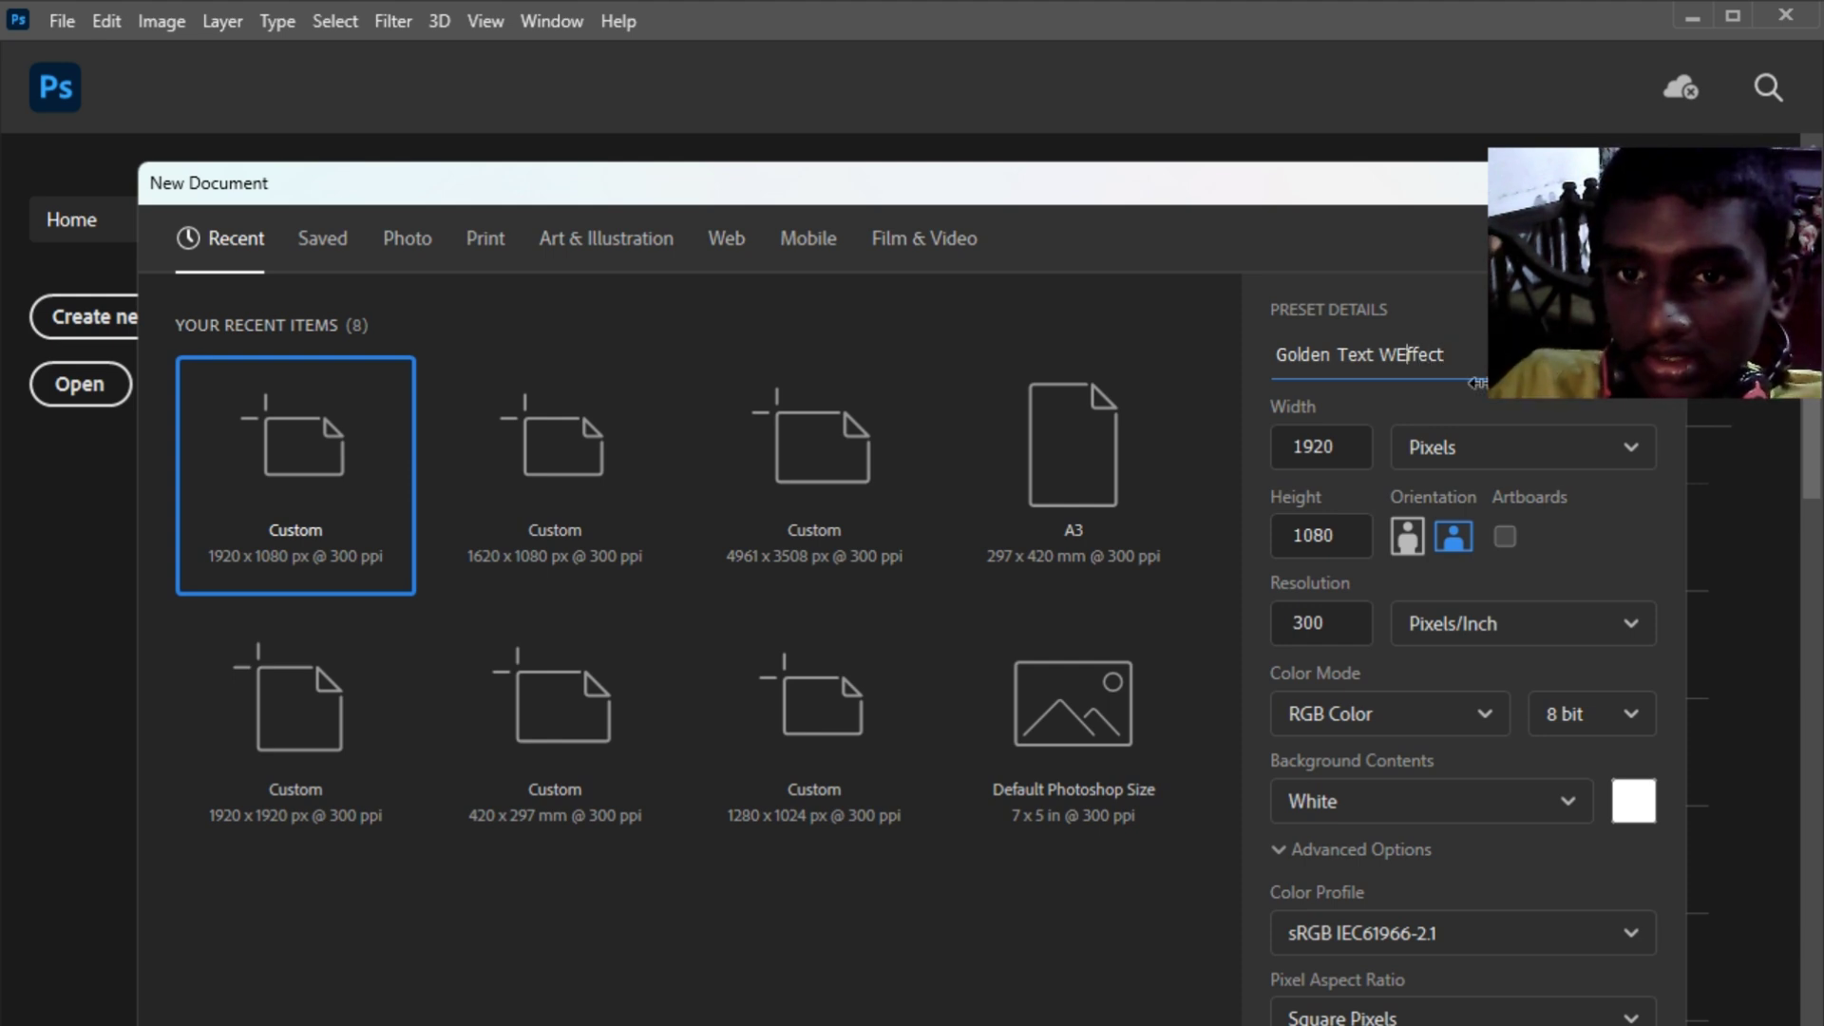
{"action": "key", "text": "BackSpace"}
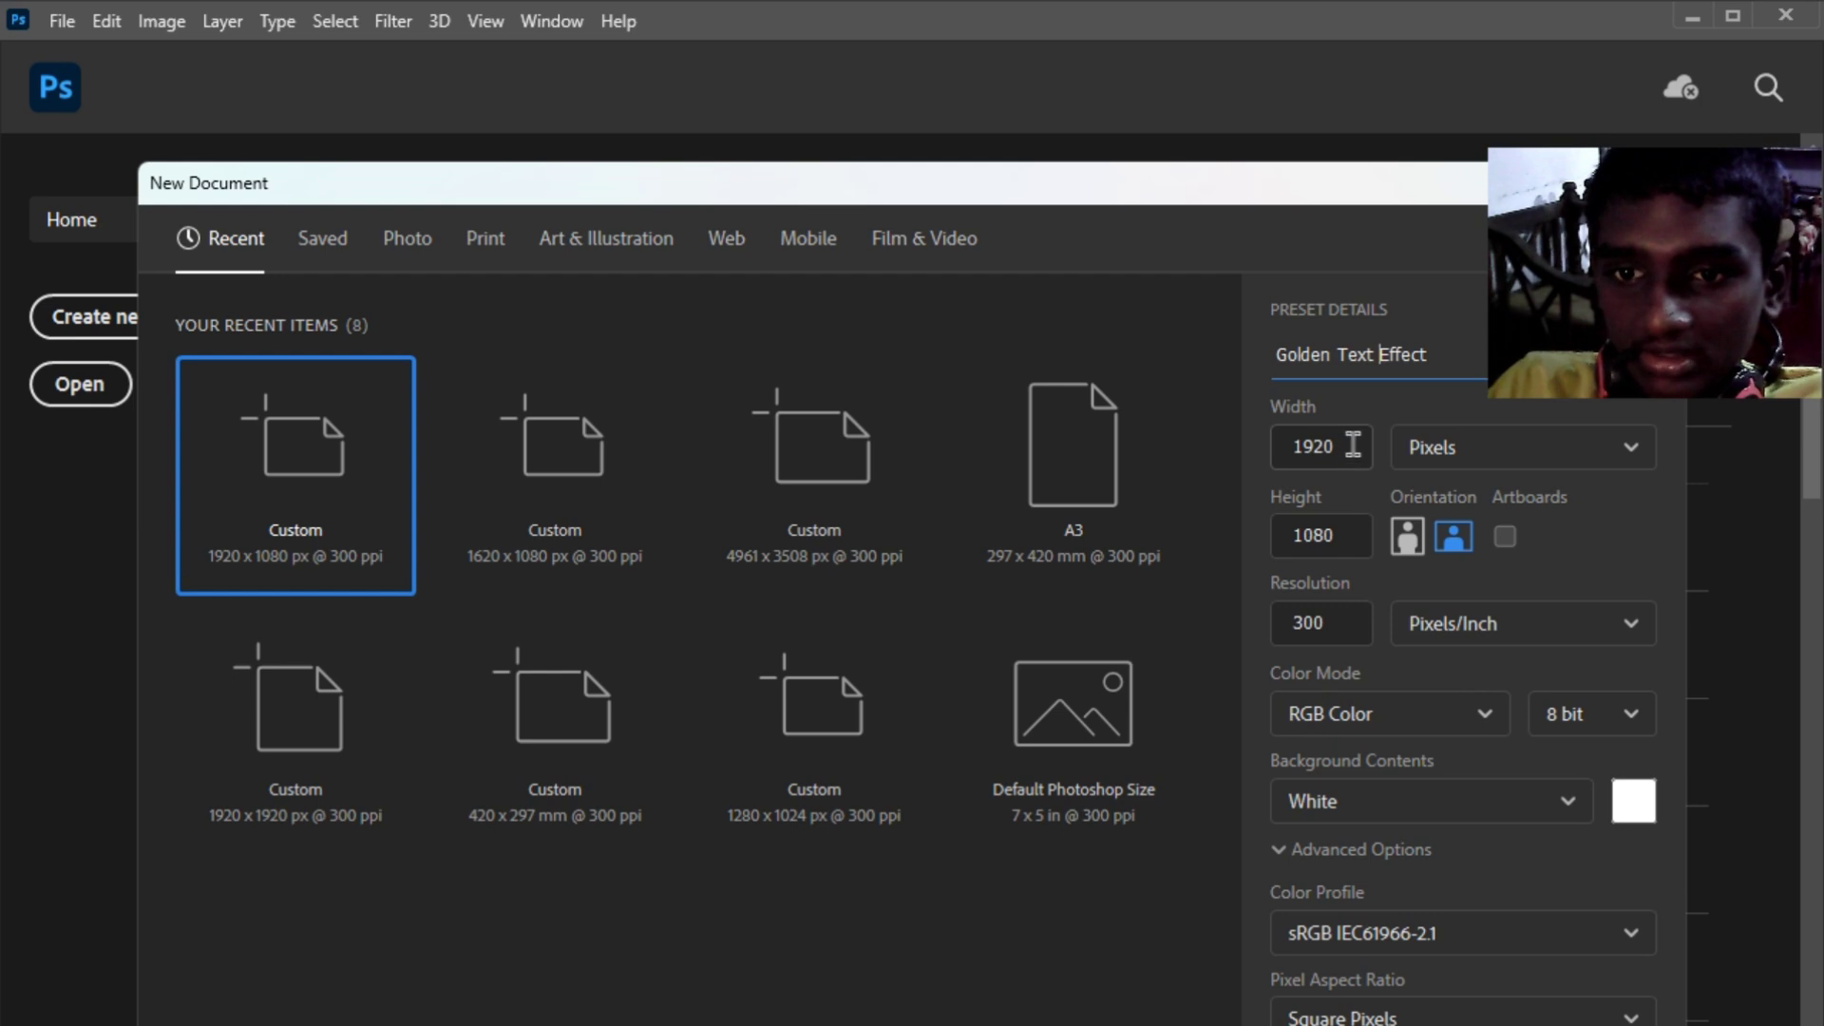
Keep 1920 × 1080 px at 300 ppi with white background and create the document.
{"action": "left_click_drag", "start_coordinate": [1349, 446], "coordinate": [1292, 446]}
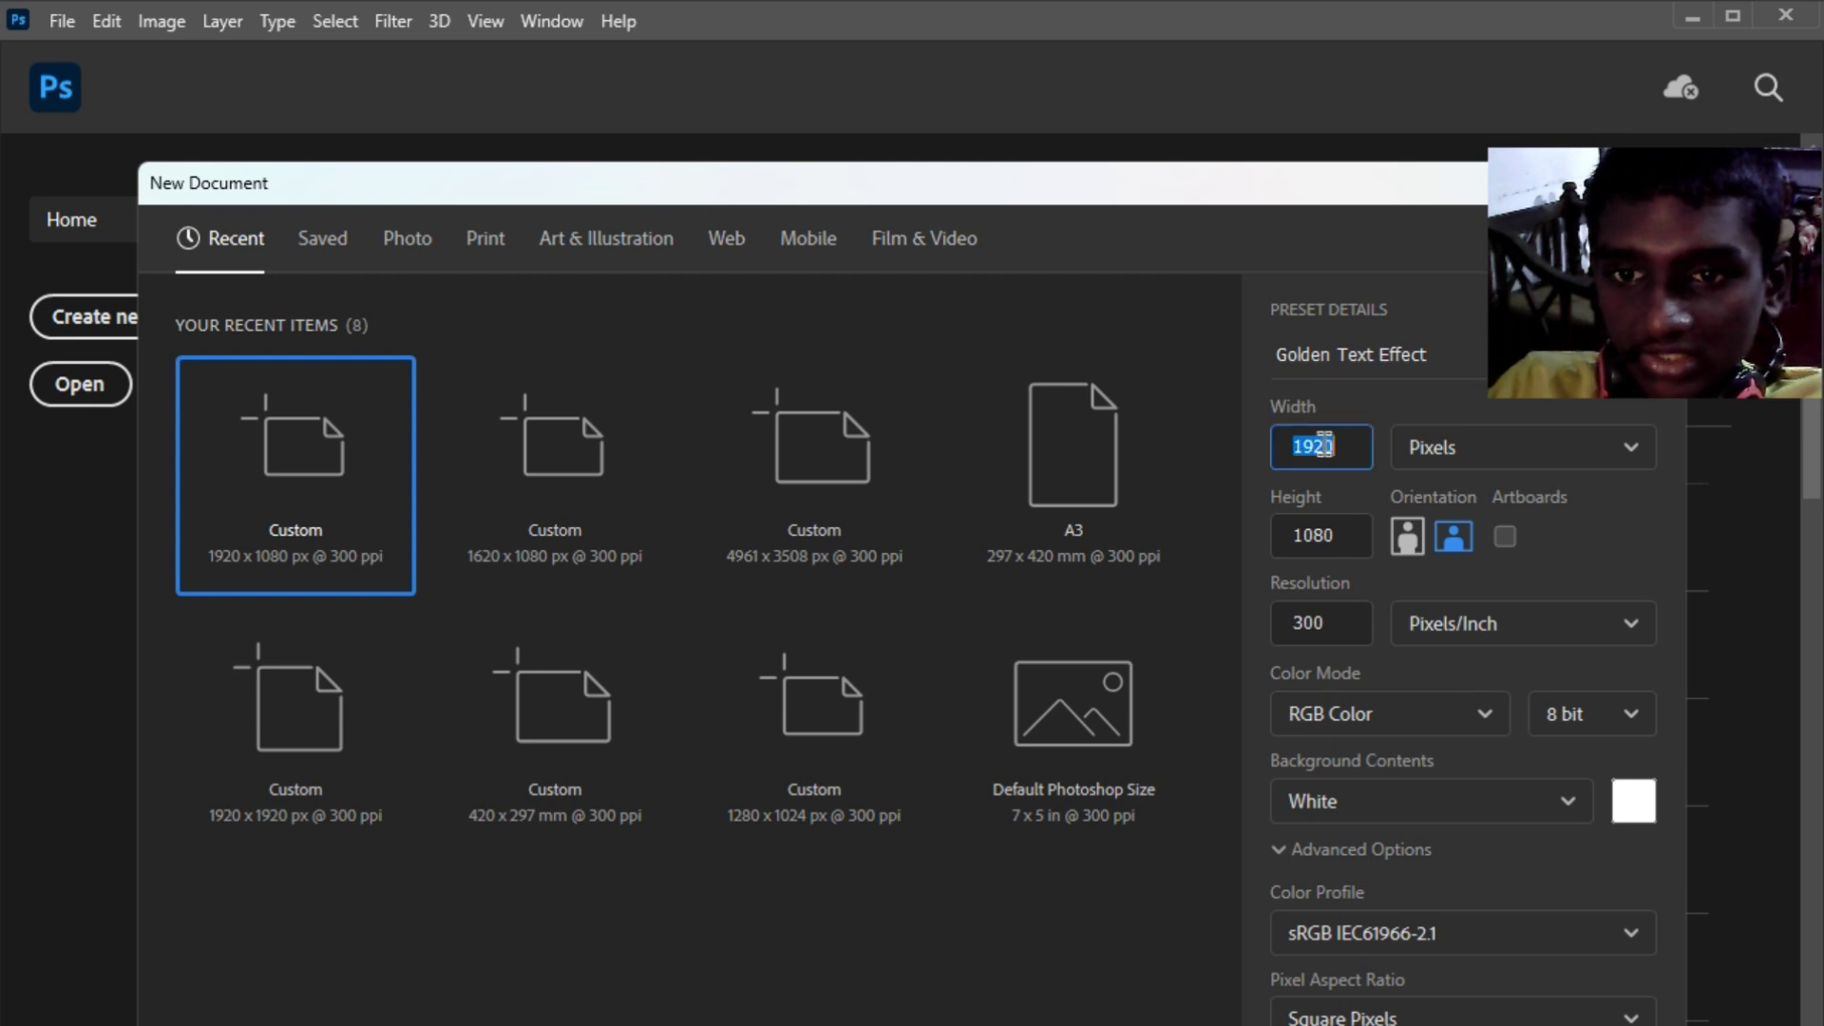
{"action": "double_click", "coordinate": [1312, 538]}
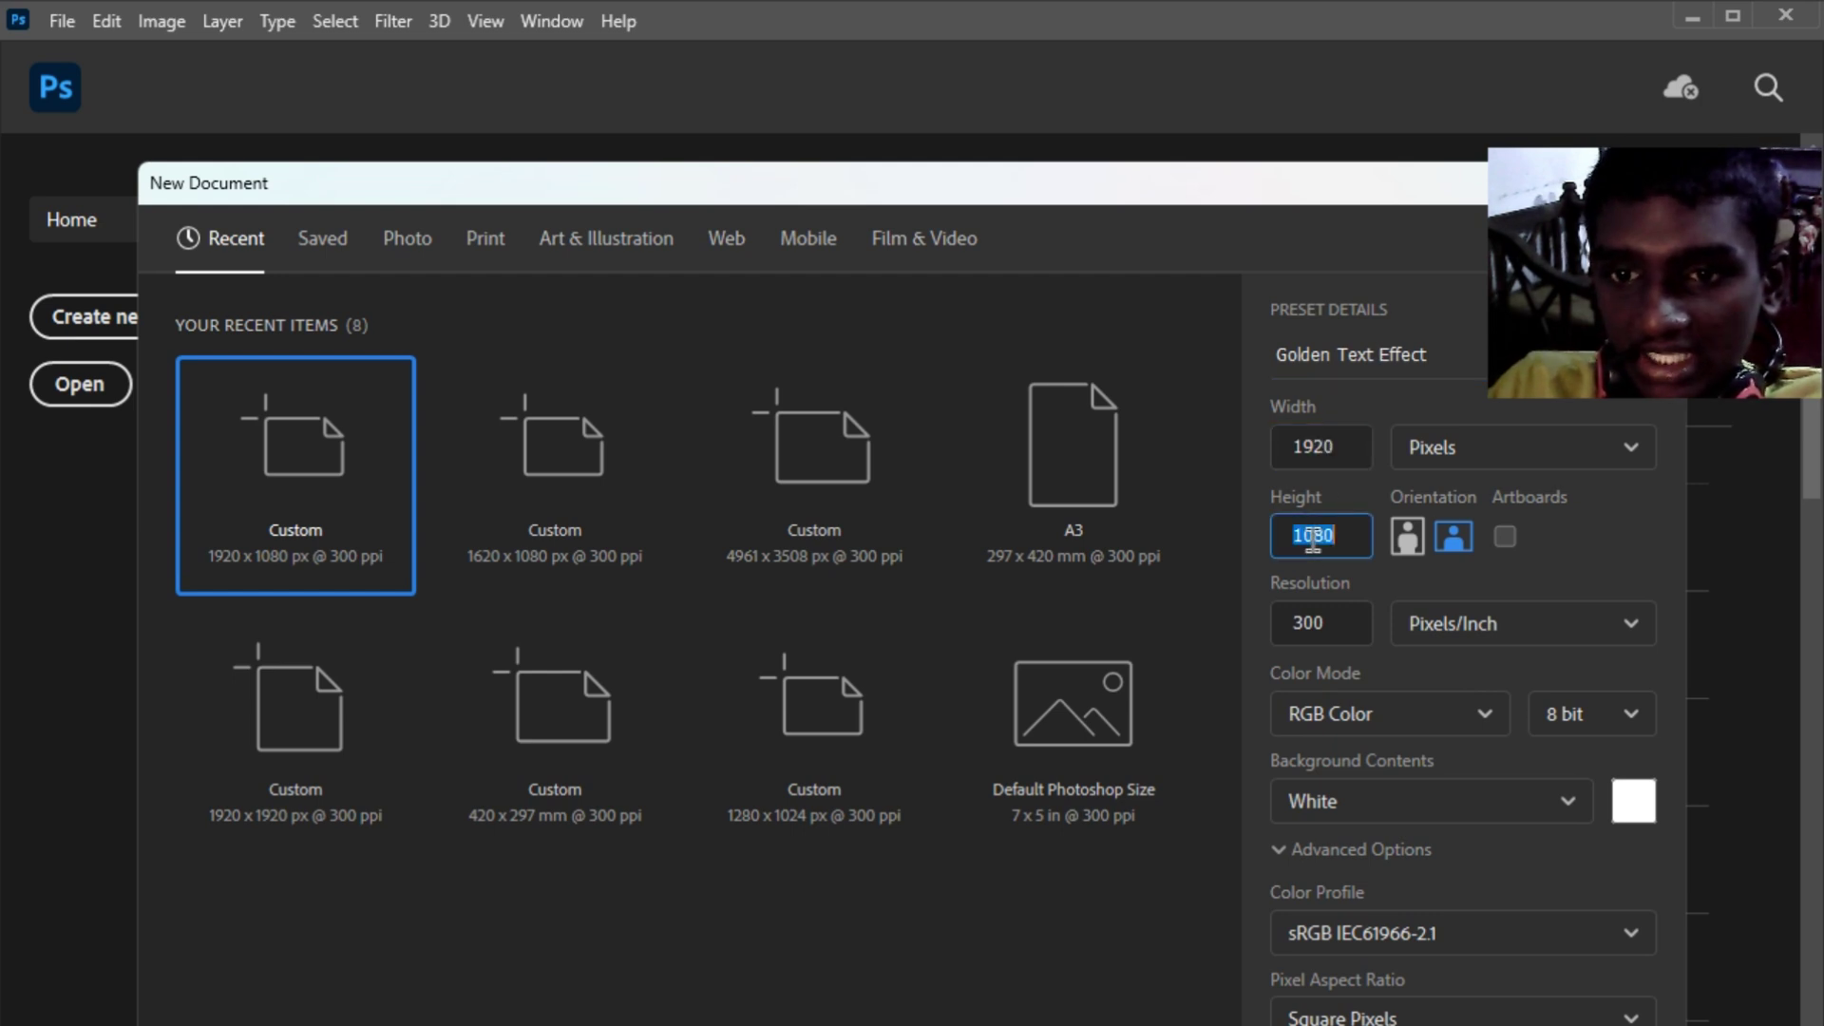
{"action": "double_click", "coordinate": [1309, 623]}
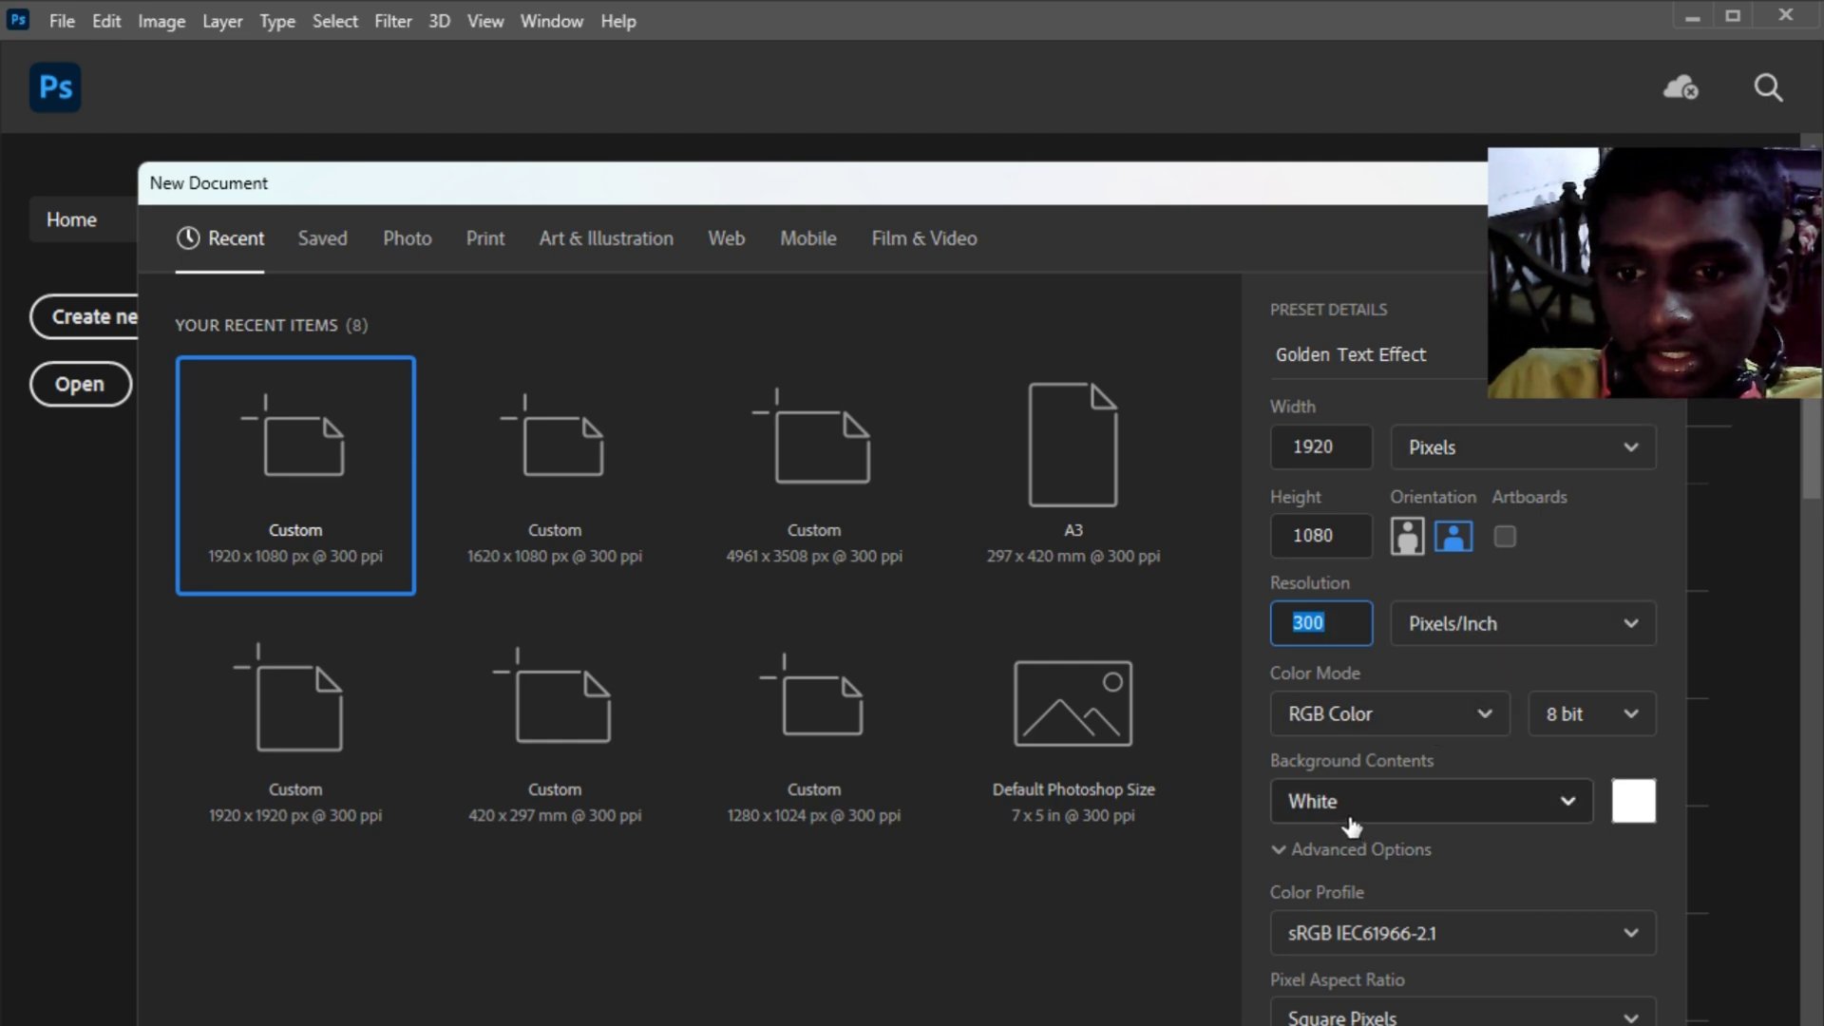
{"action": "key", "text": "Return"}
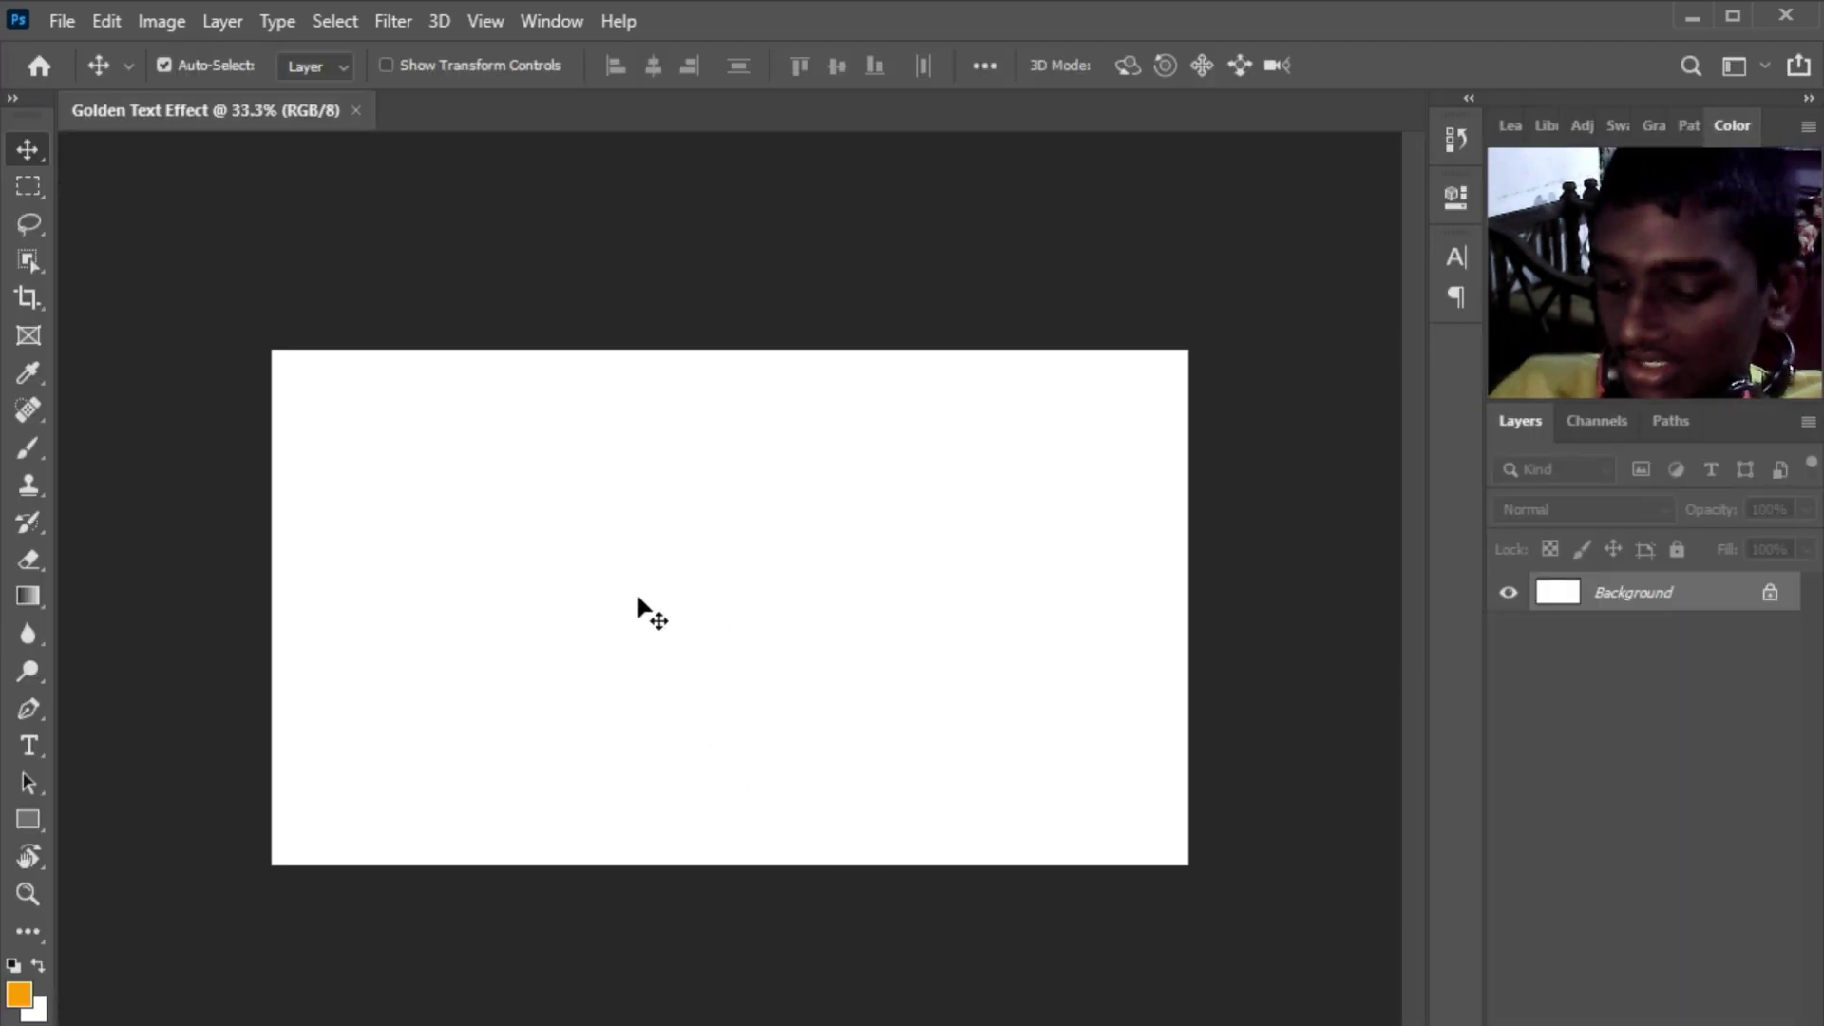
Fit the whole blank canvas in the window with Ctrl+0.
{"action": "key", "text": "ctrl+0"}
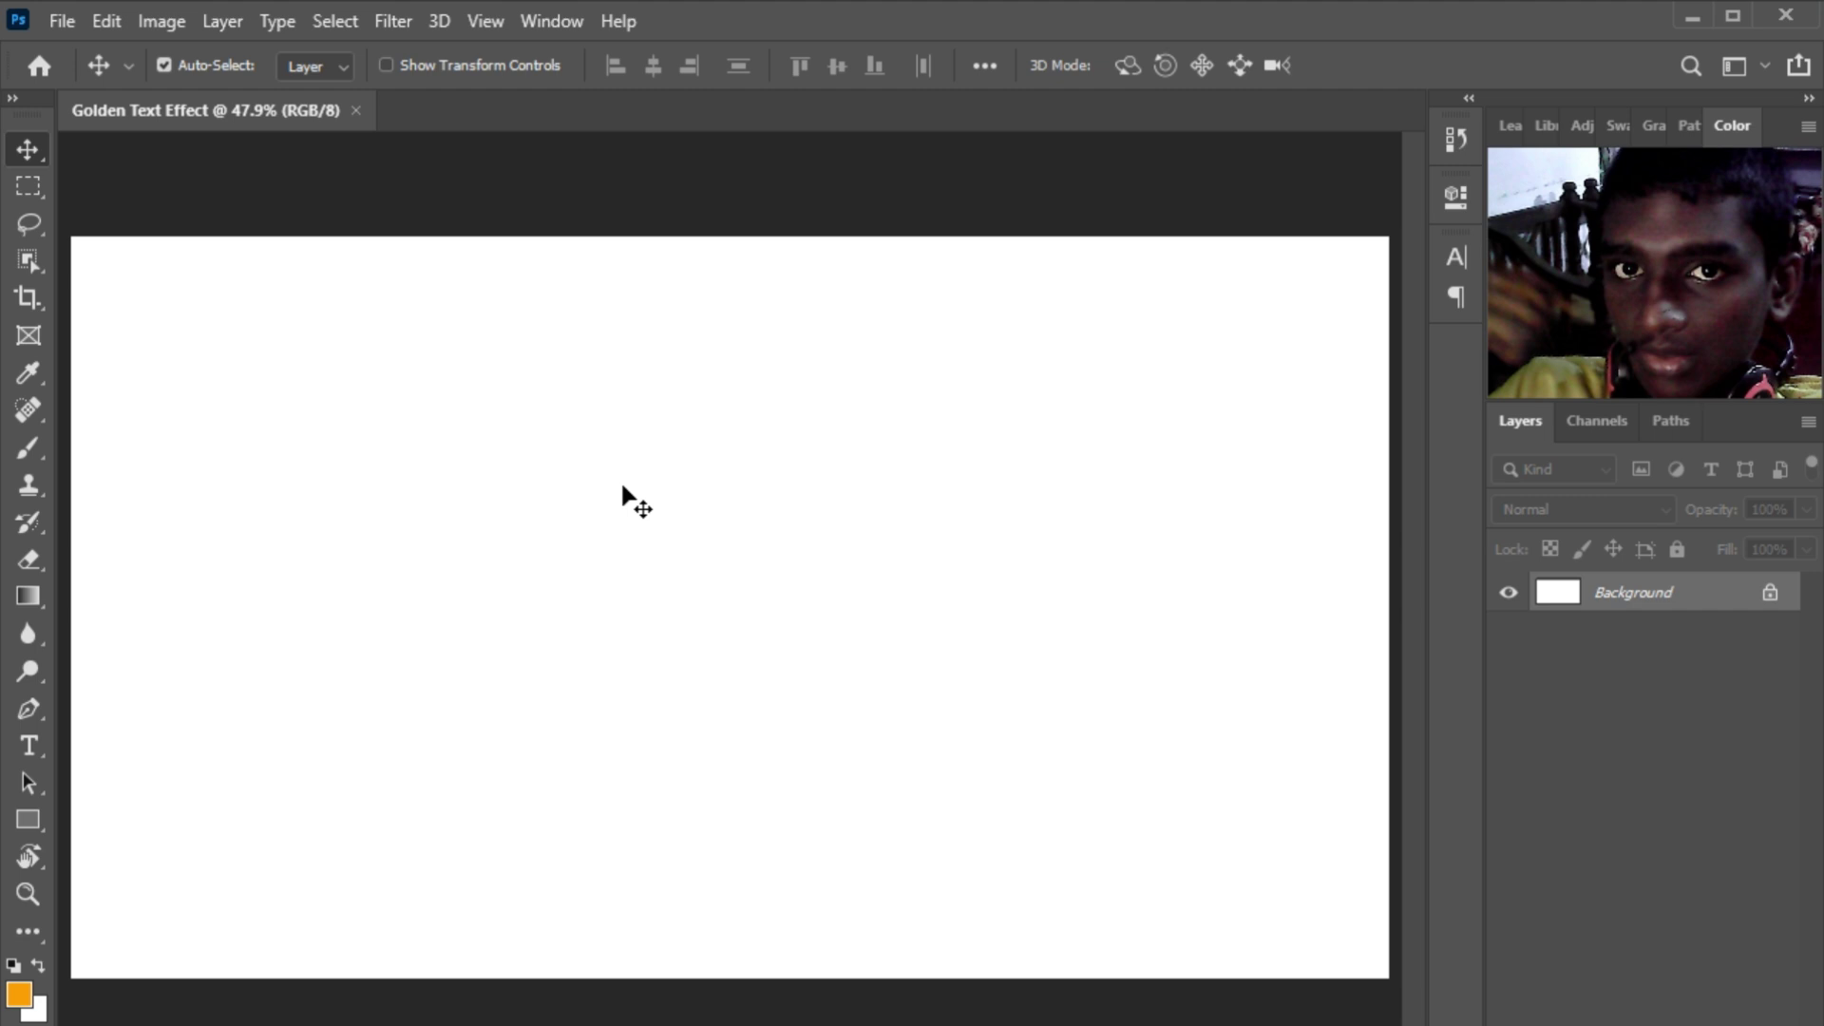
Place the gold glitter bokeh image from File Explorer, stretched to fill the canvas width.
{"action": "key", "text": "super+e"}
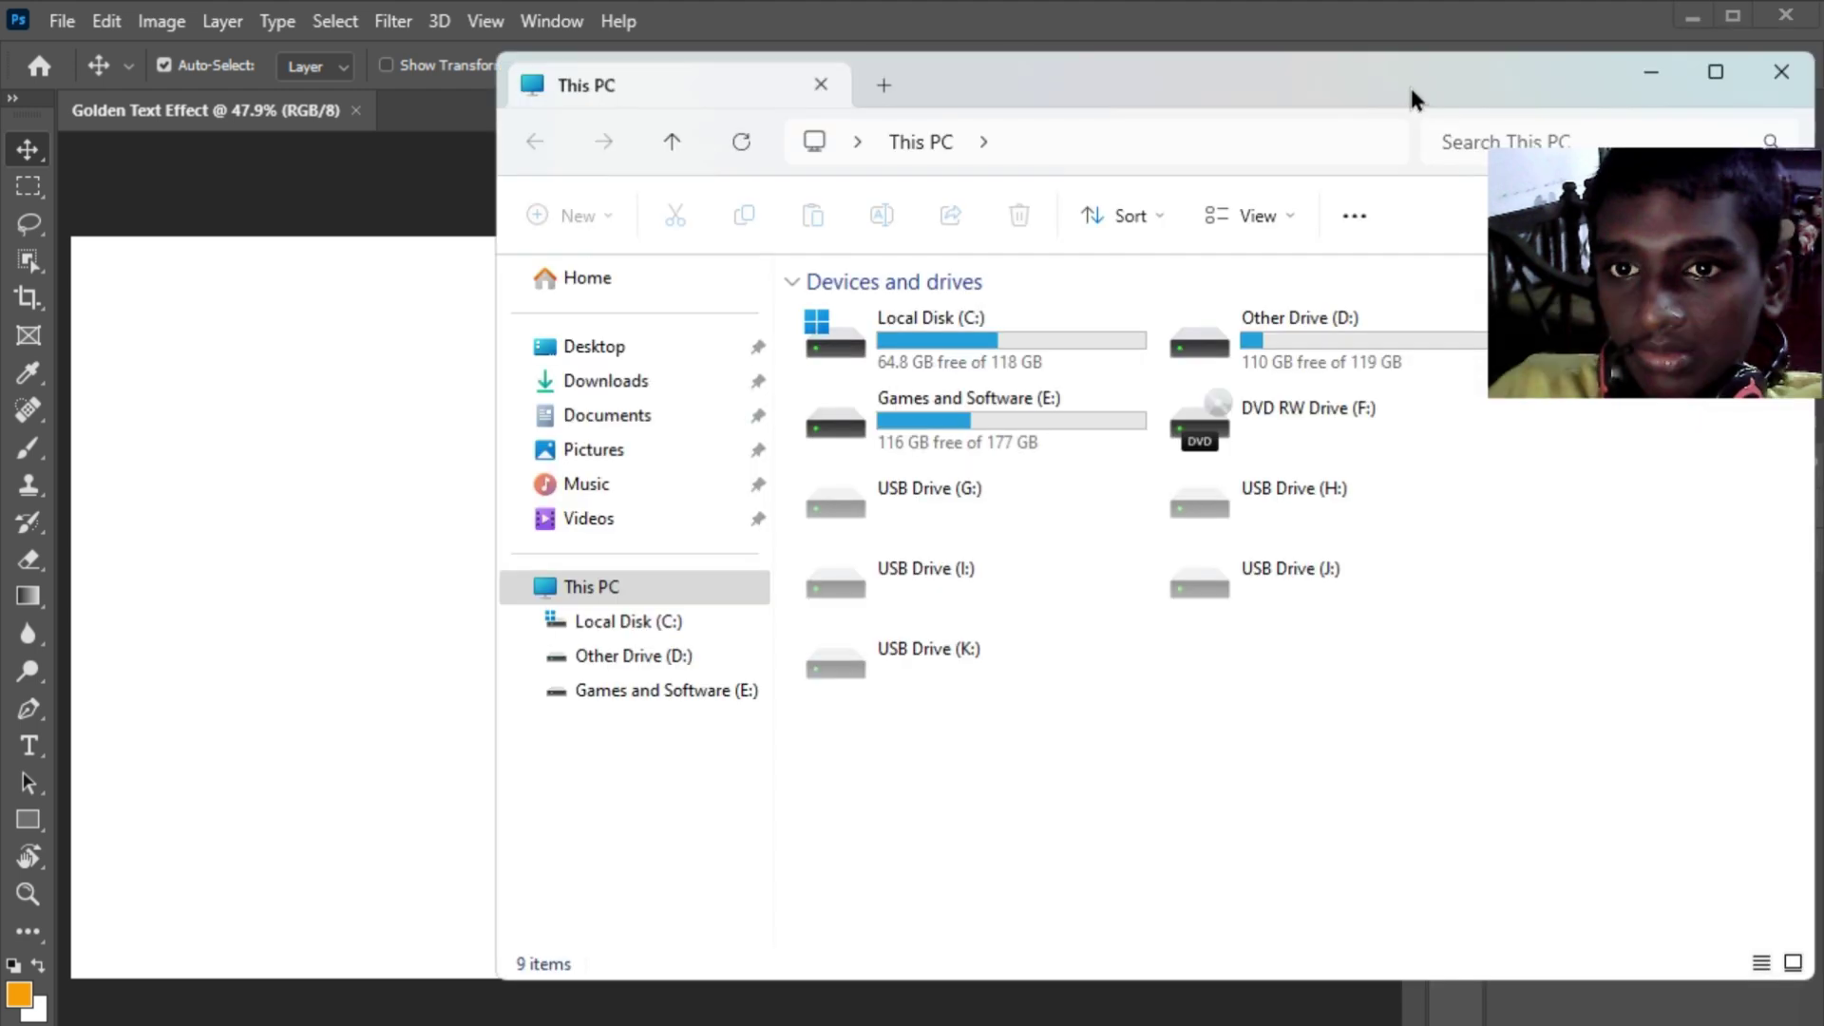
{"action": "left_click_drag", "start_coordinate": [1409, 83], "coordinate": [994, 75]}
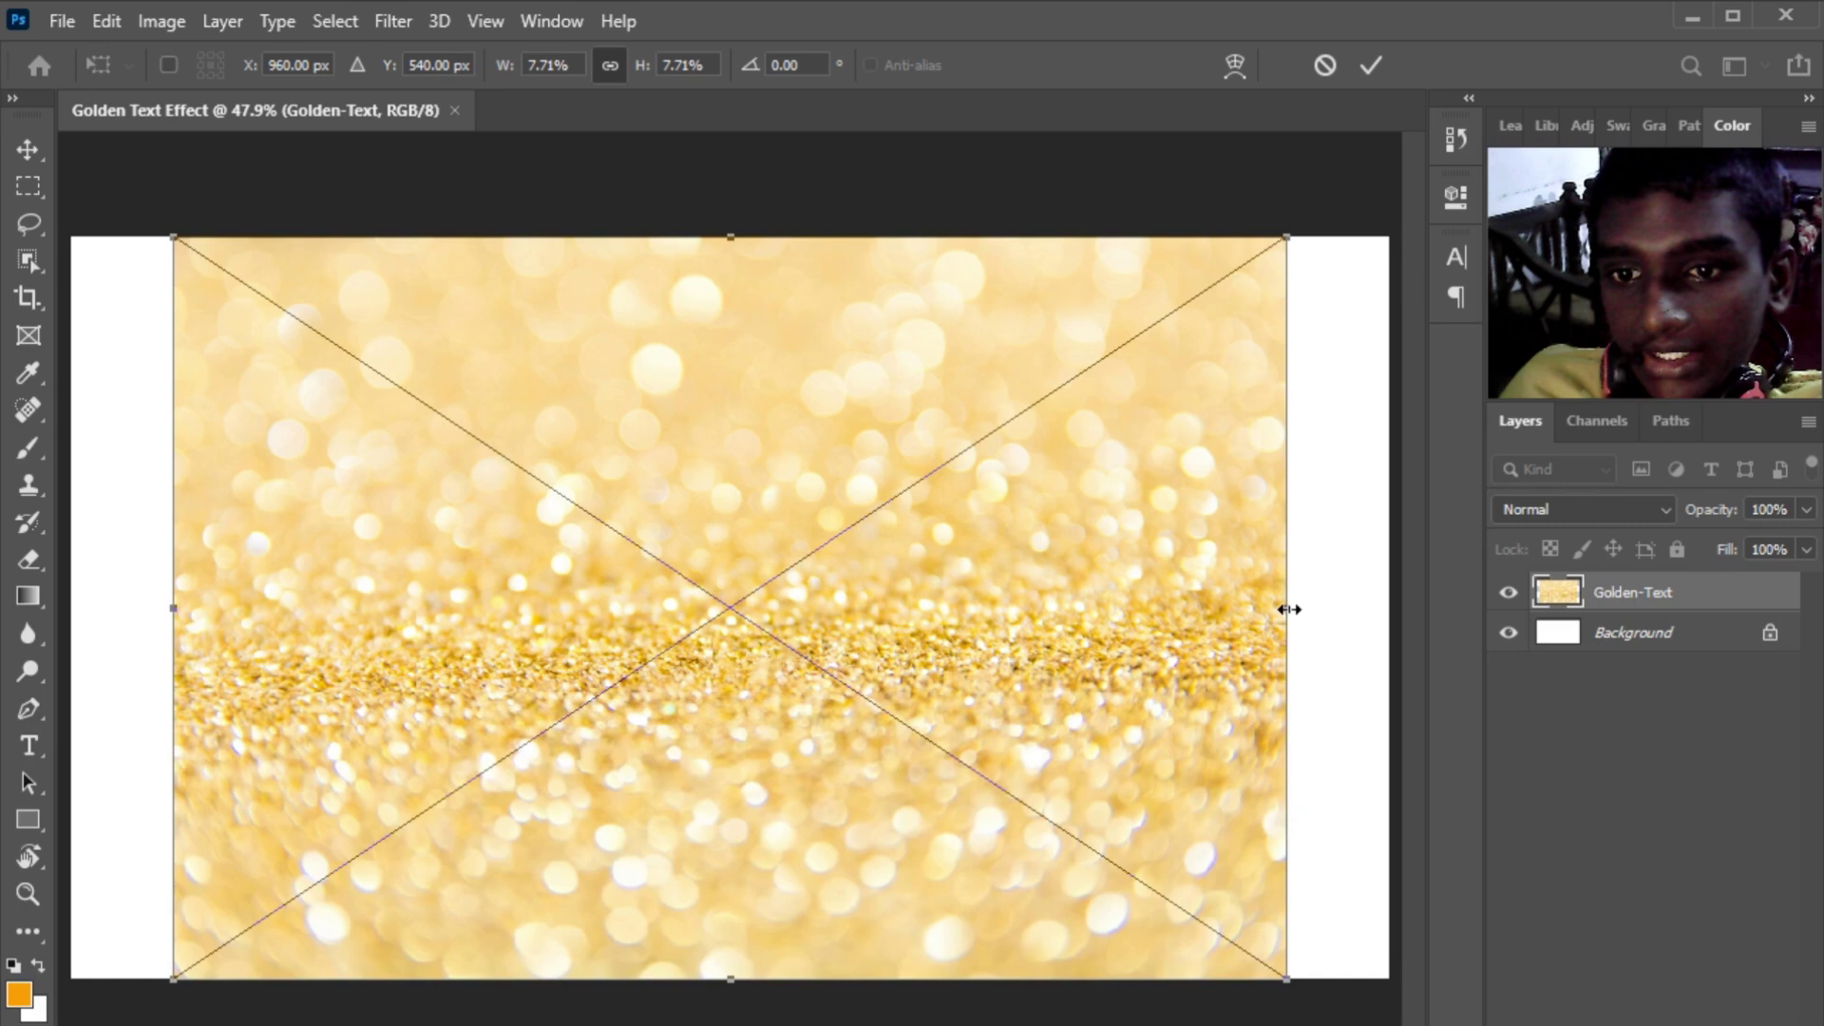
{"action": "left_click_drag", "start_coordinate": [1289, 609], "coordinate": [1389, 609]}
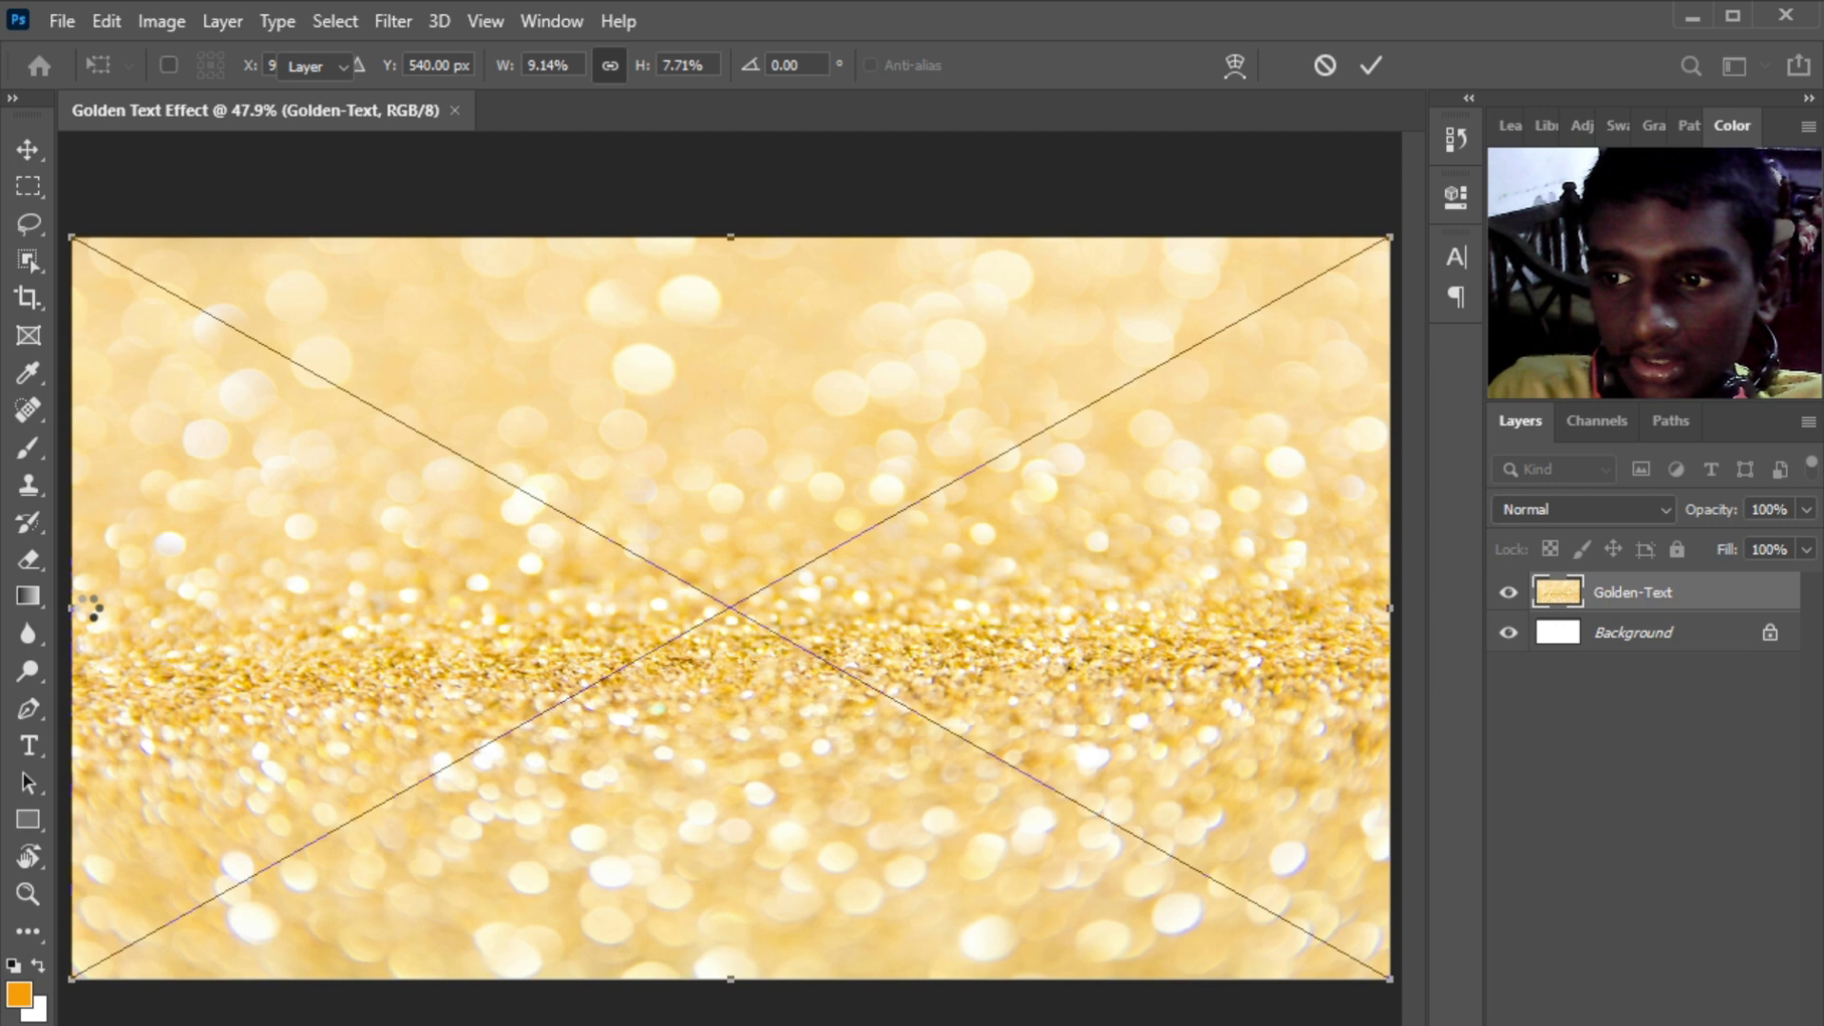
{"action": "key", "text": "Return"}
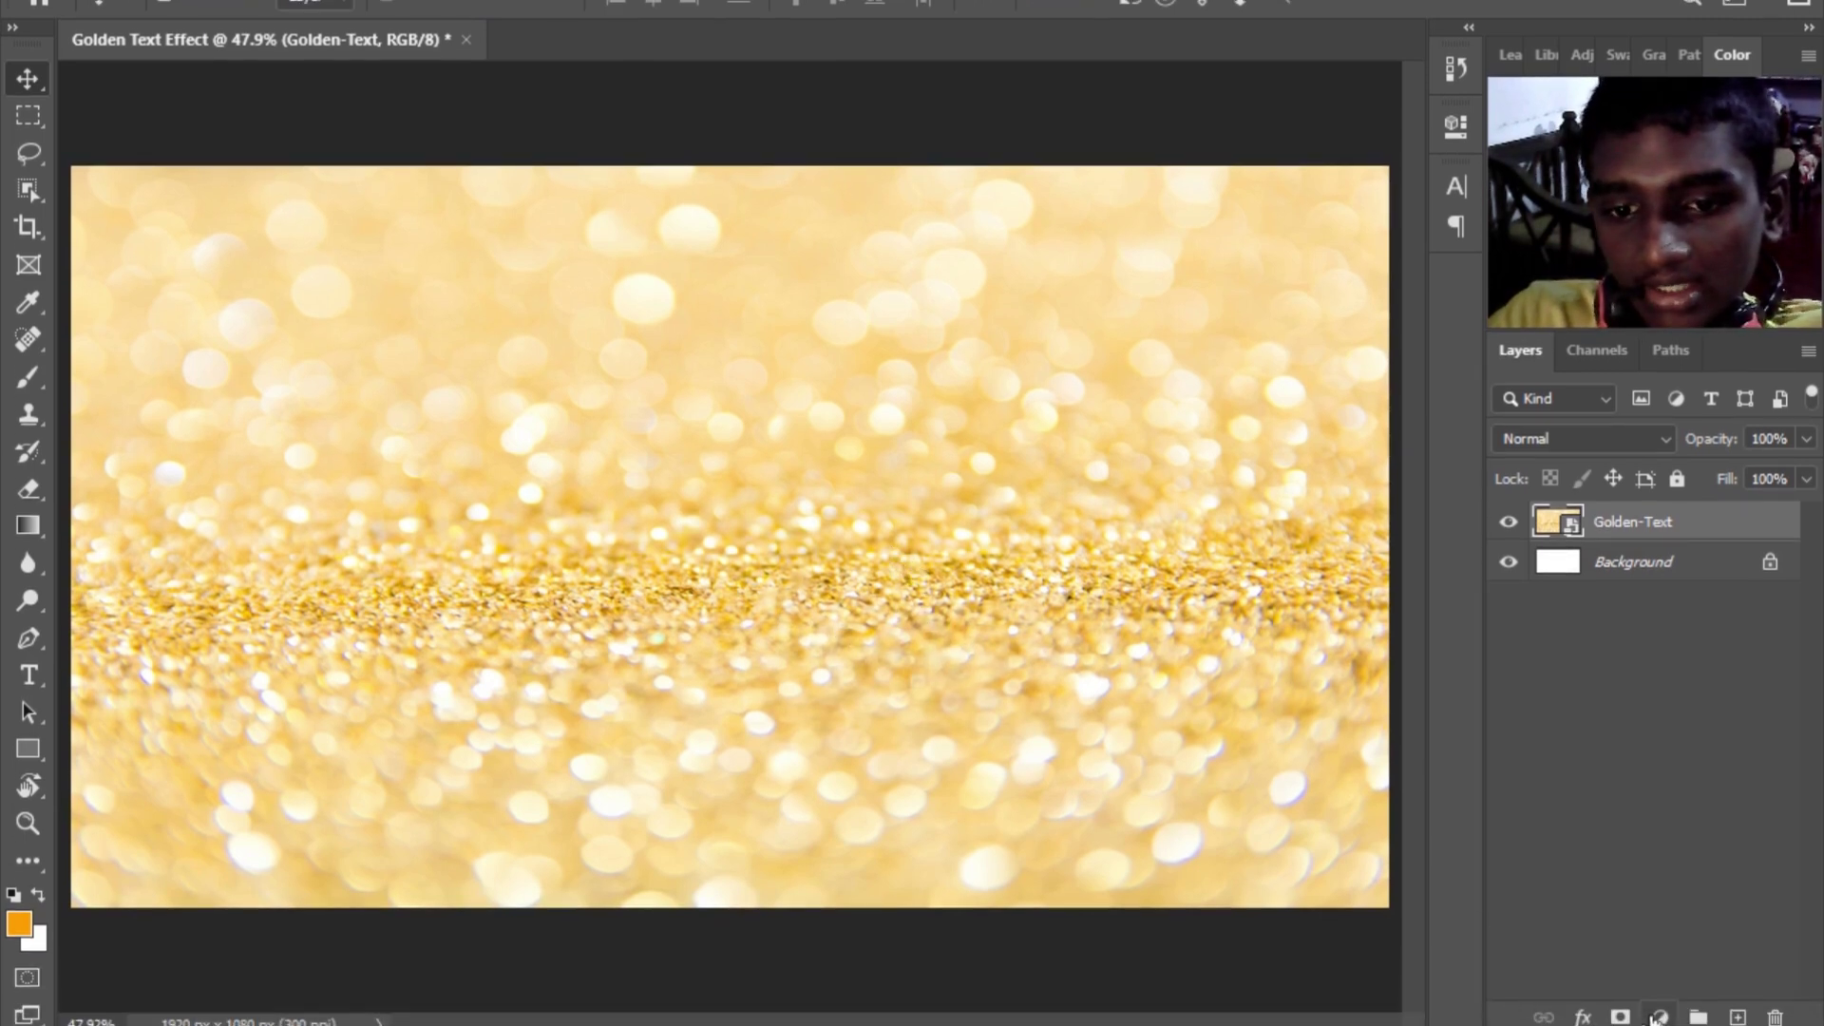
Add a Color Lookup adjustment layer using the FallColors.look 3DLUT for a warmer gold tone.
{"action": "left_click", "coordinate": [1663, 1016]}
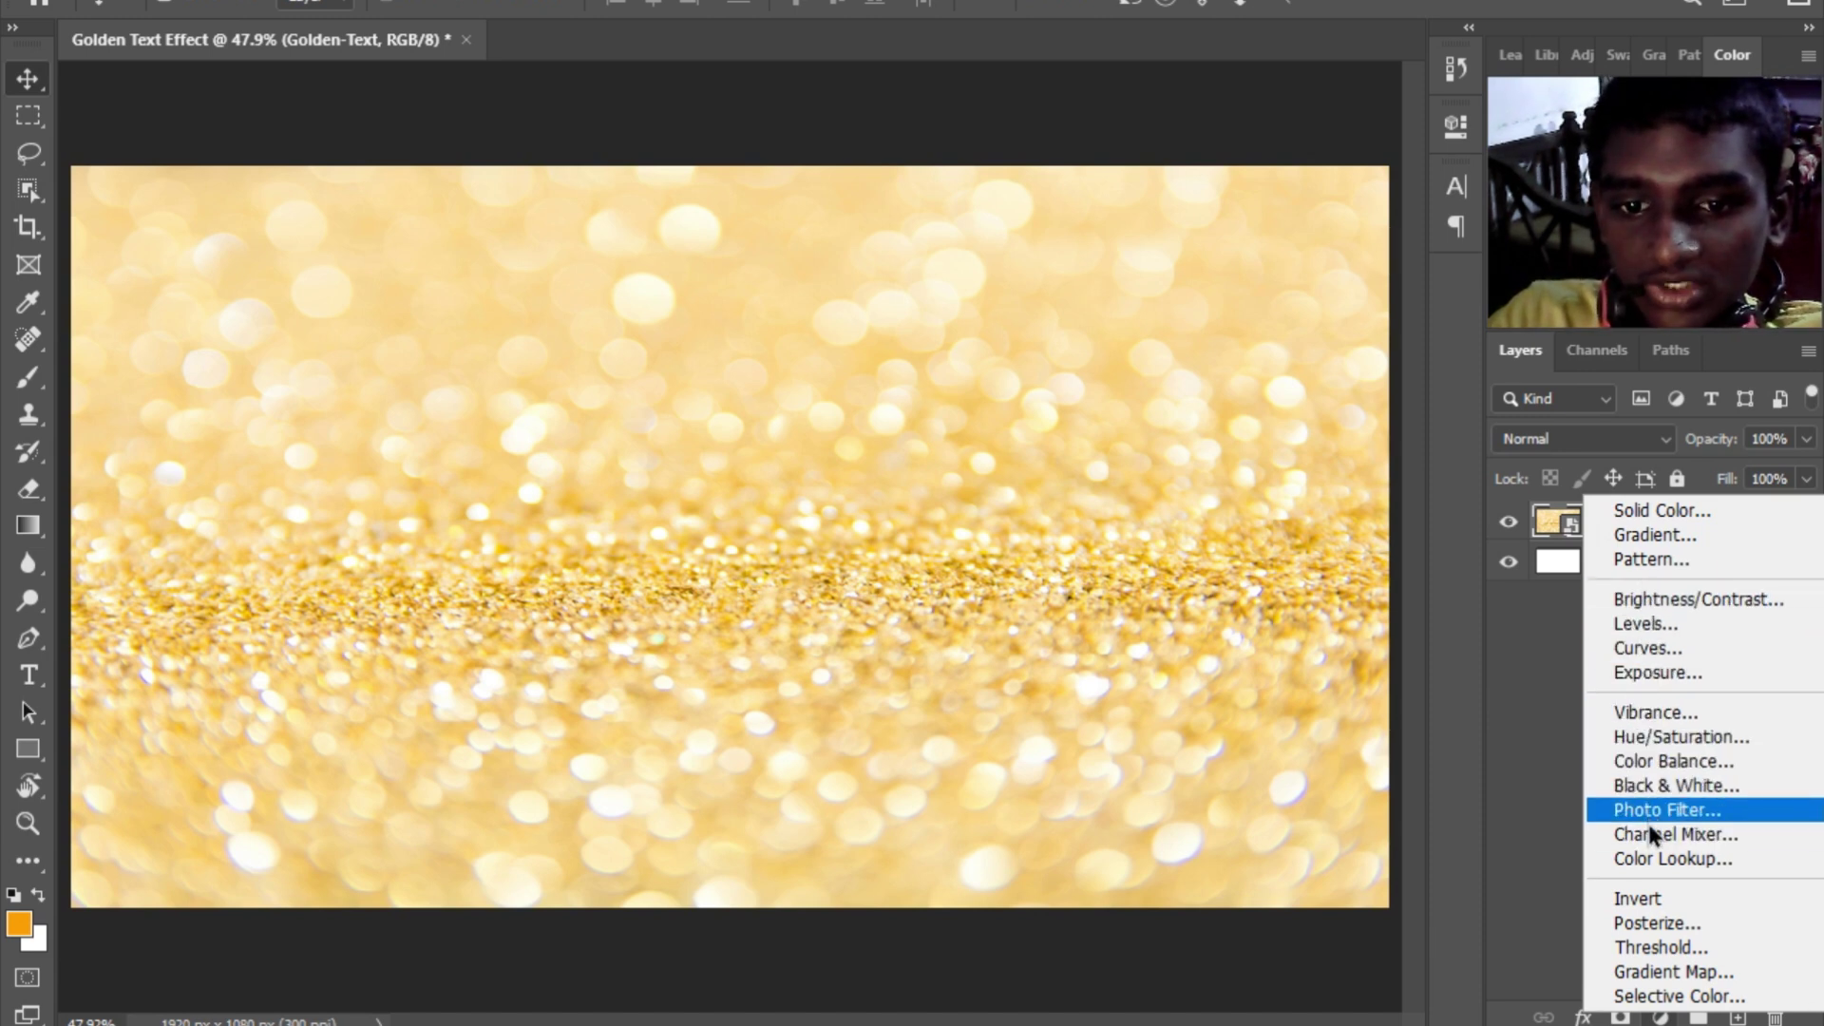
{"action": "left_click", "coordinate": [1653, 860]}
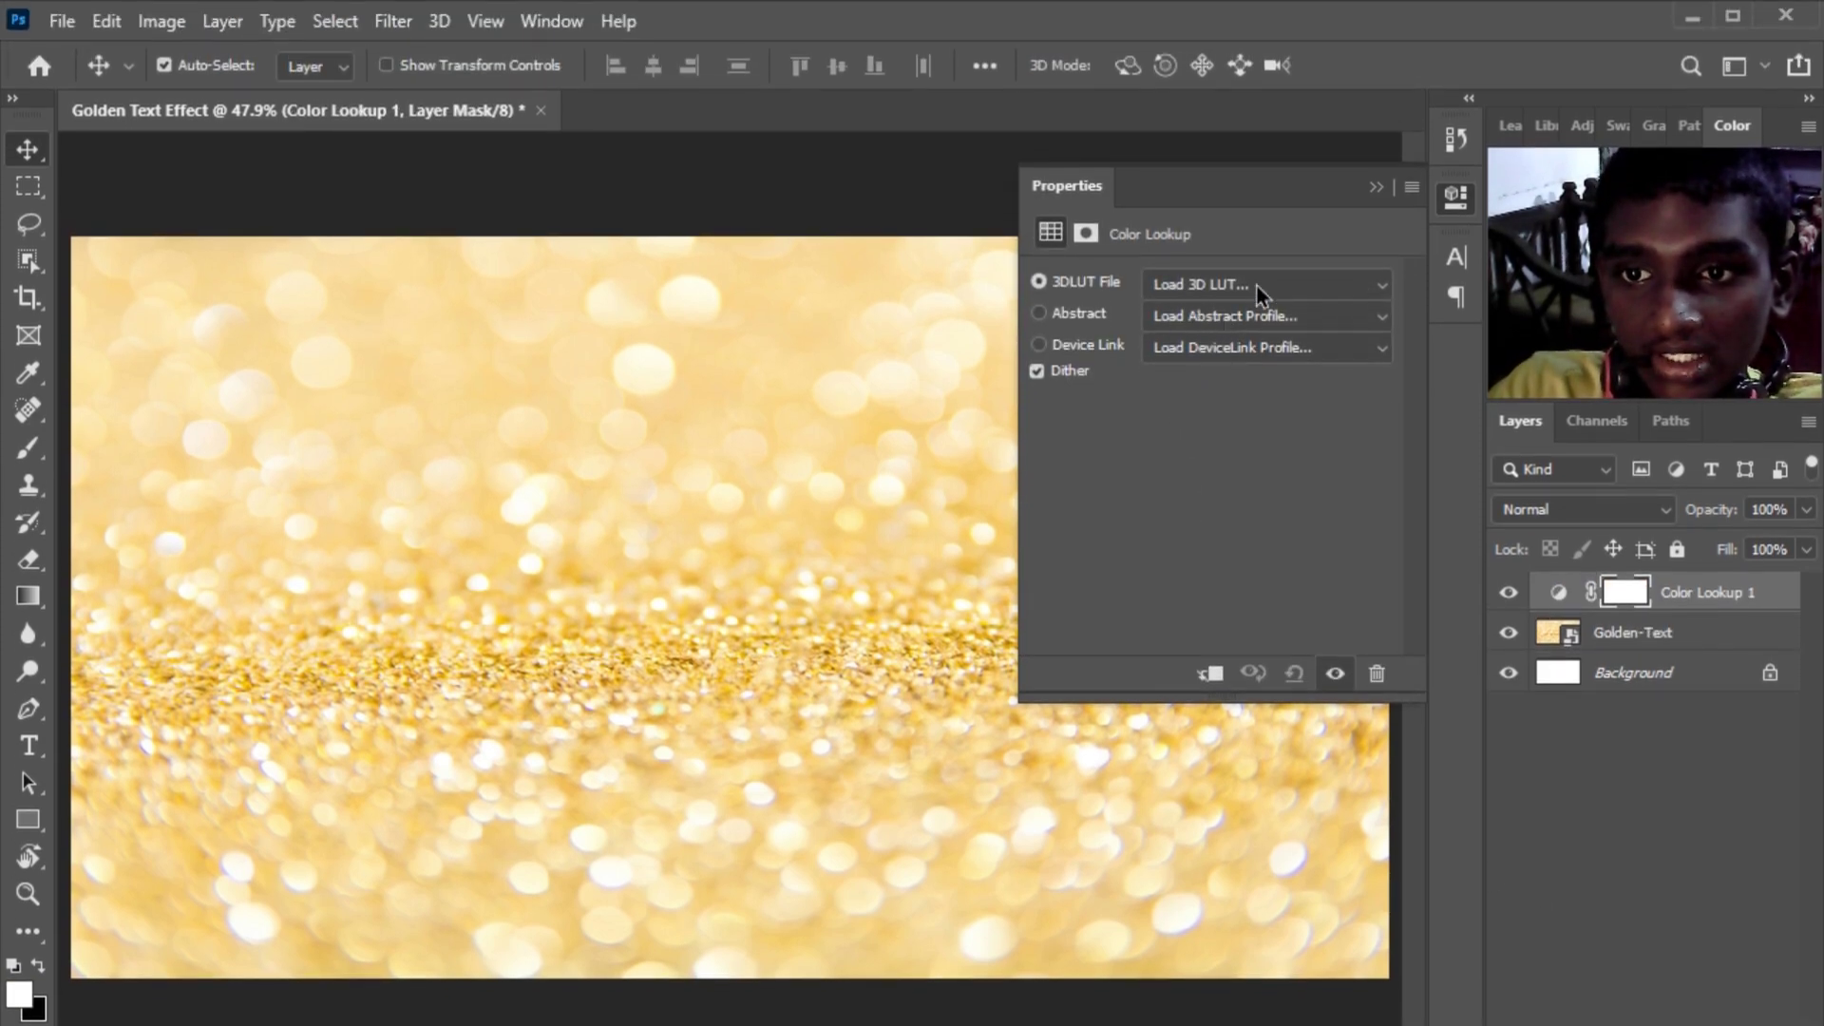
{"action": "left_click", "coordinate": [1255, 283]}
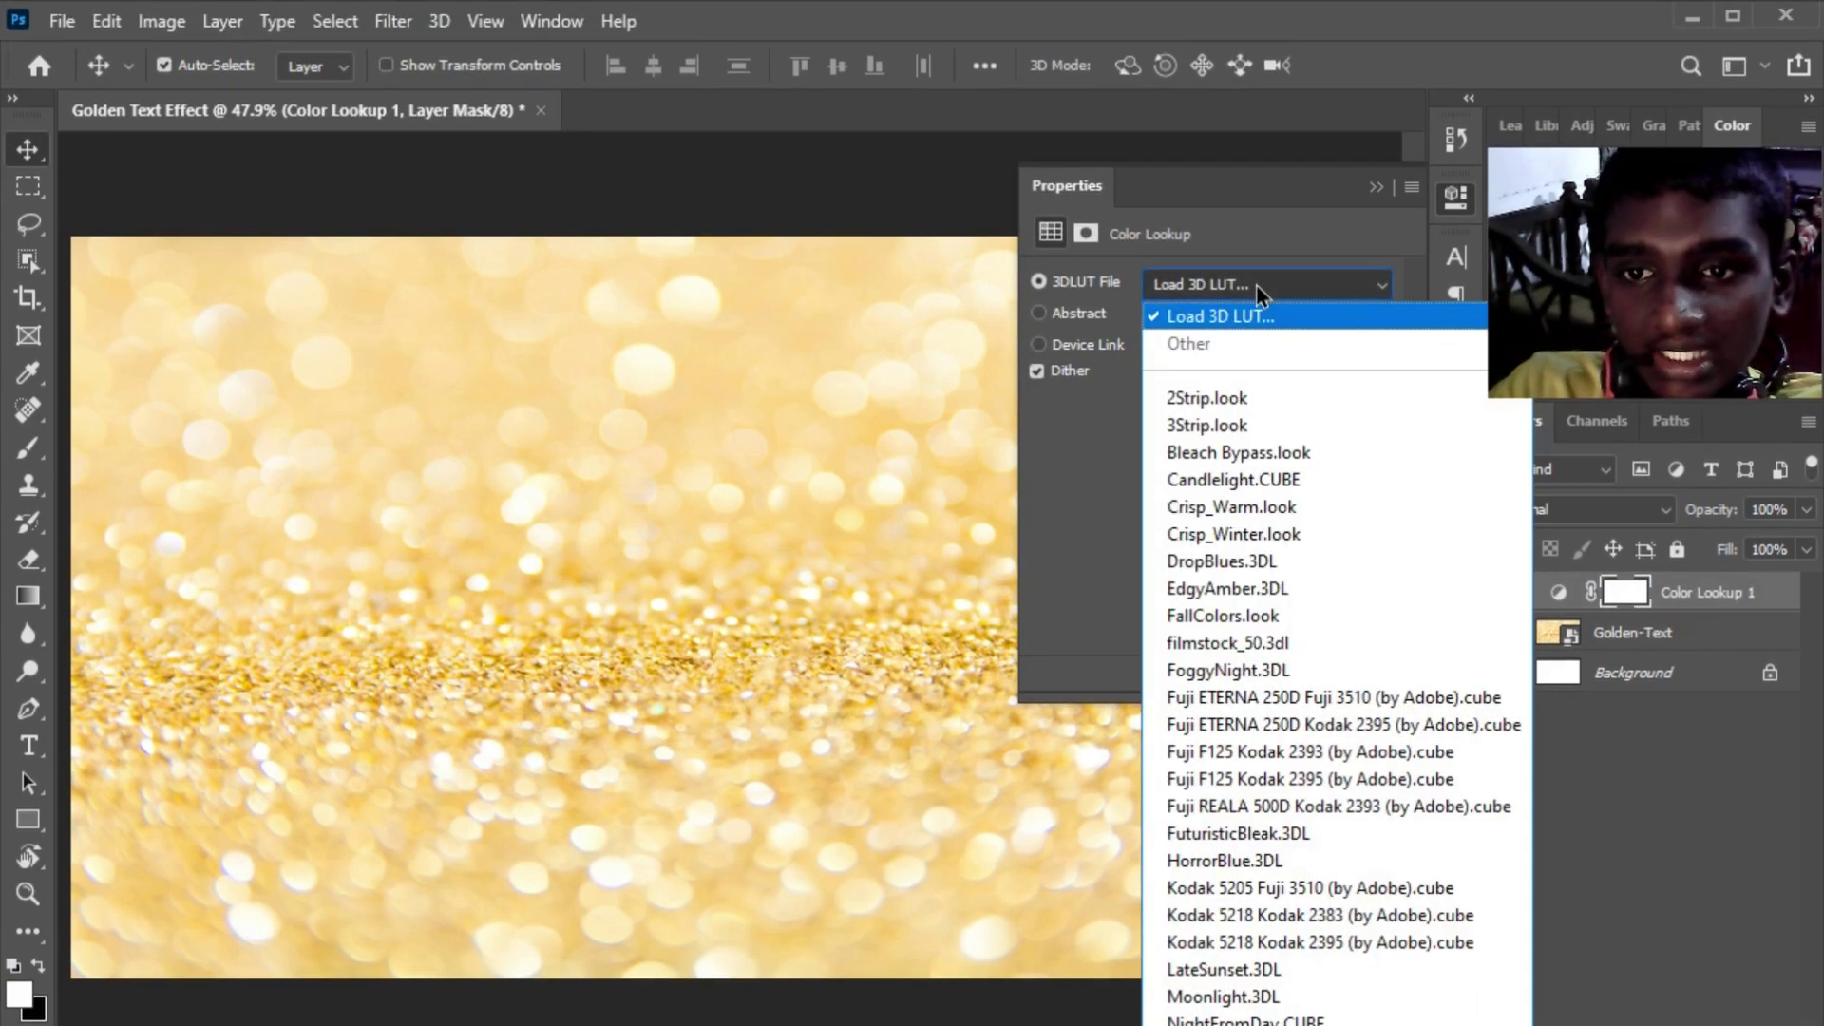
{"action": "left_click", "coordinate": [1265, 618]}
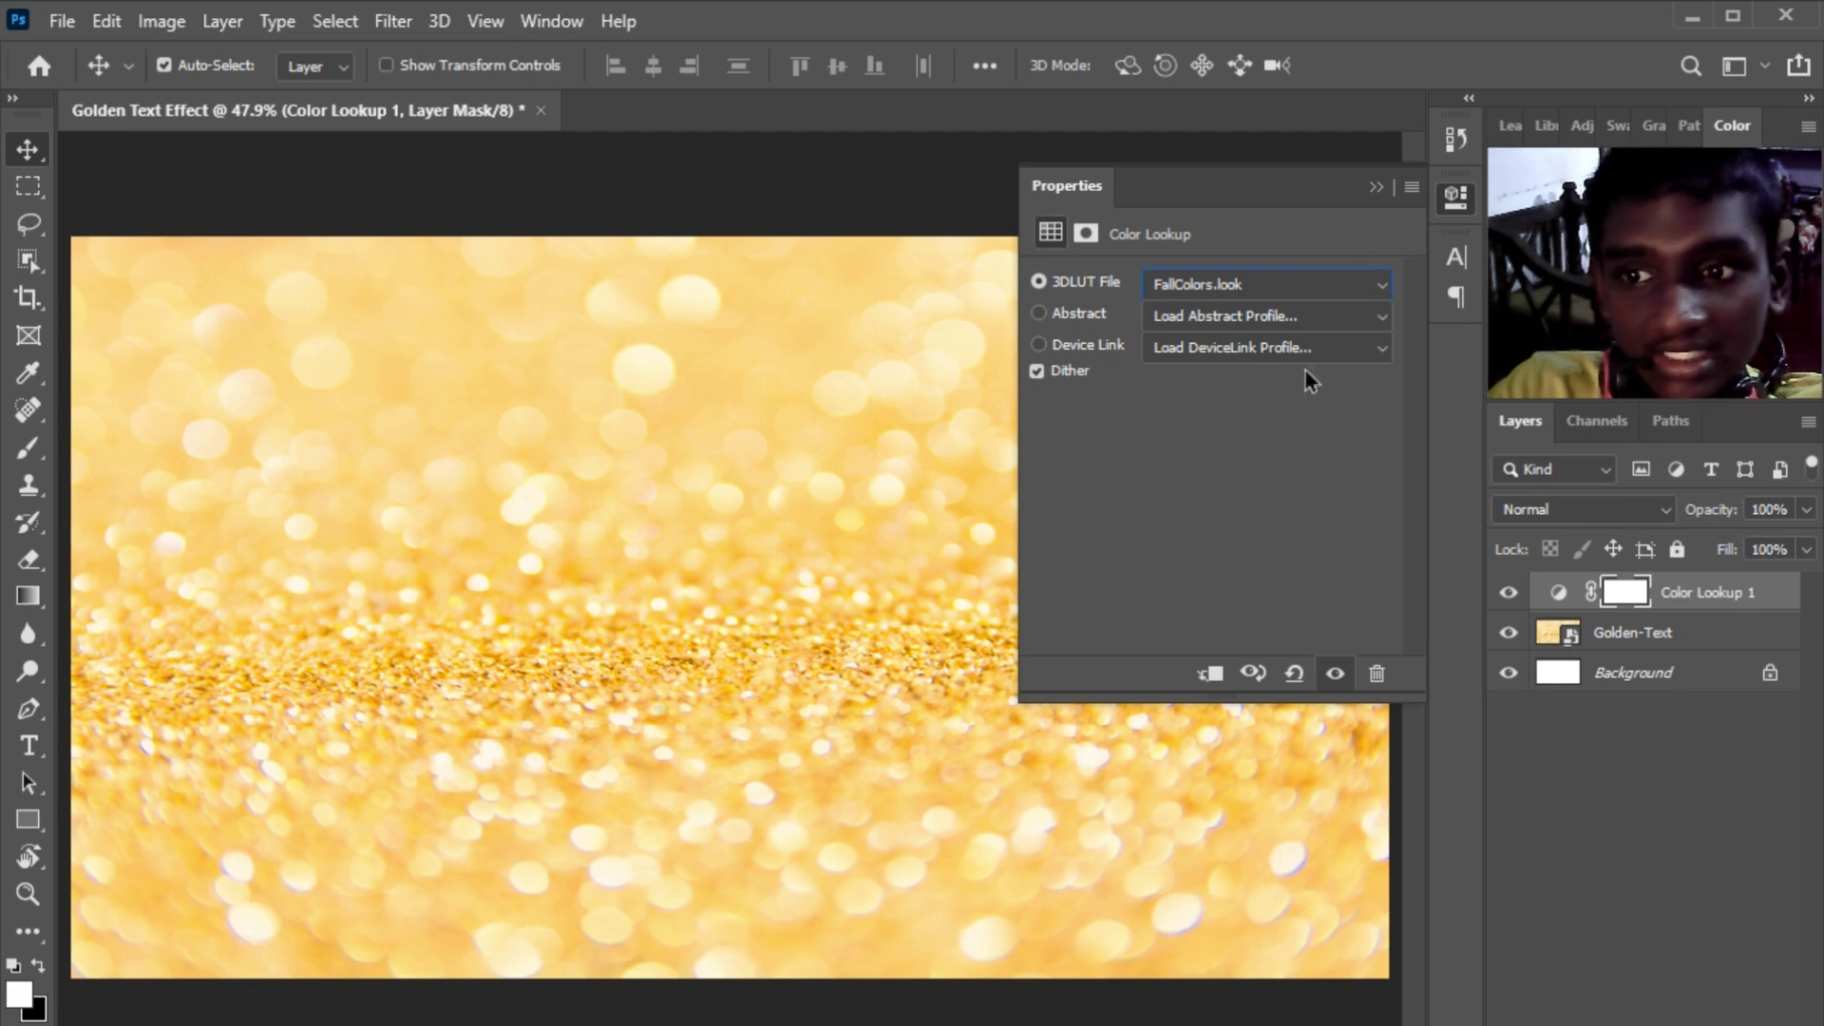
{"action": "left_click", "coordinate": [1377, 188]}
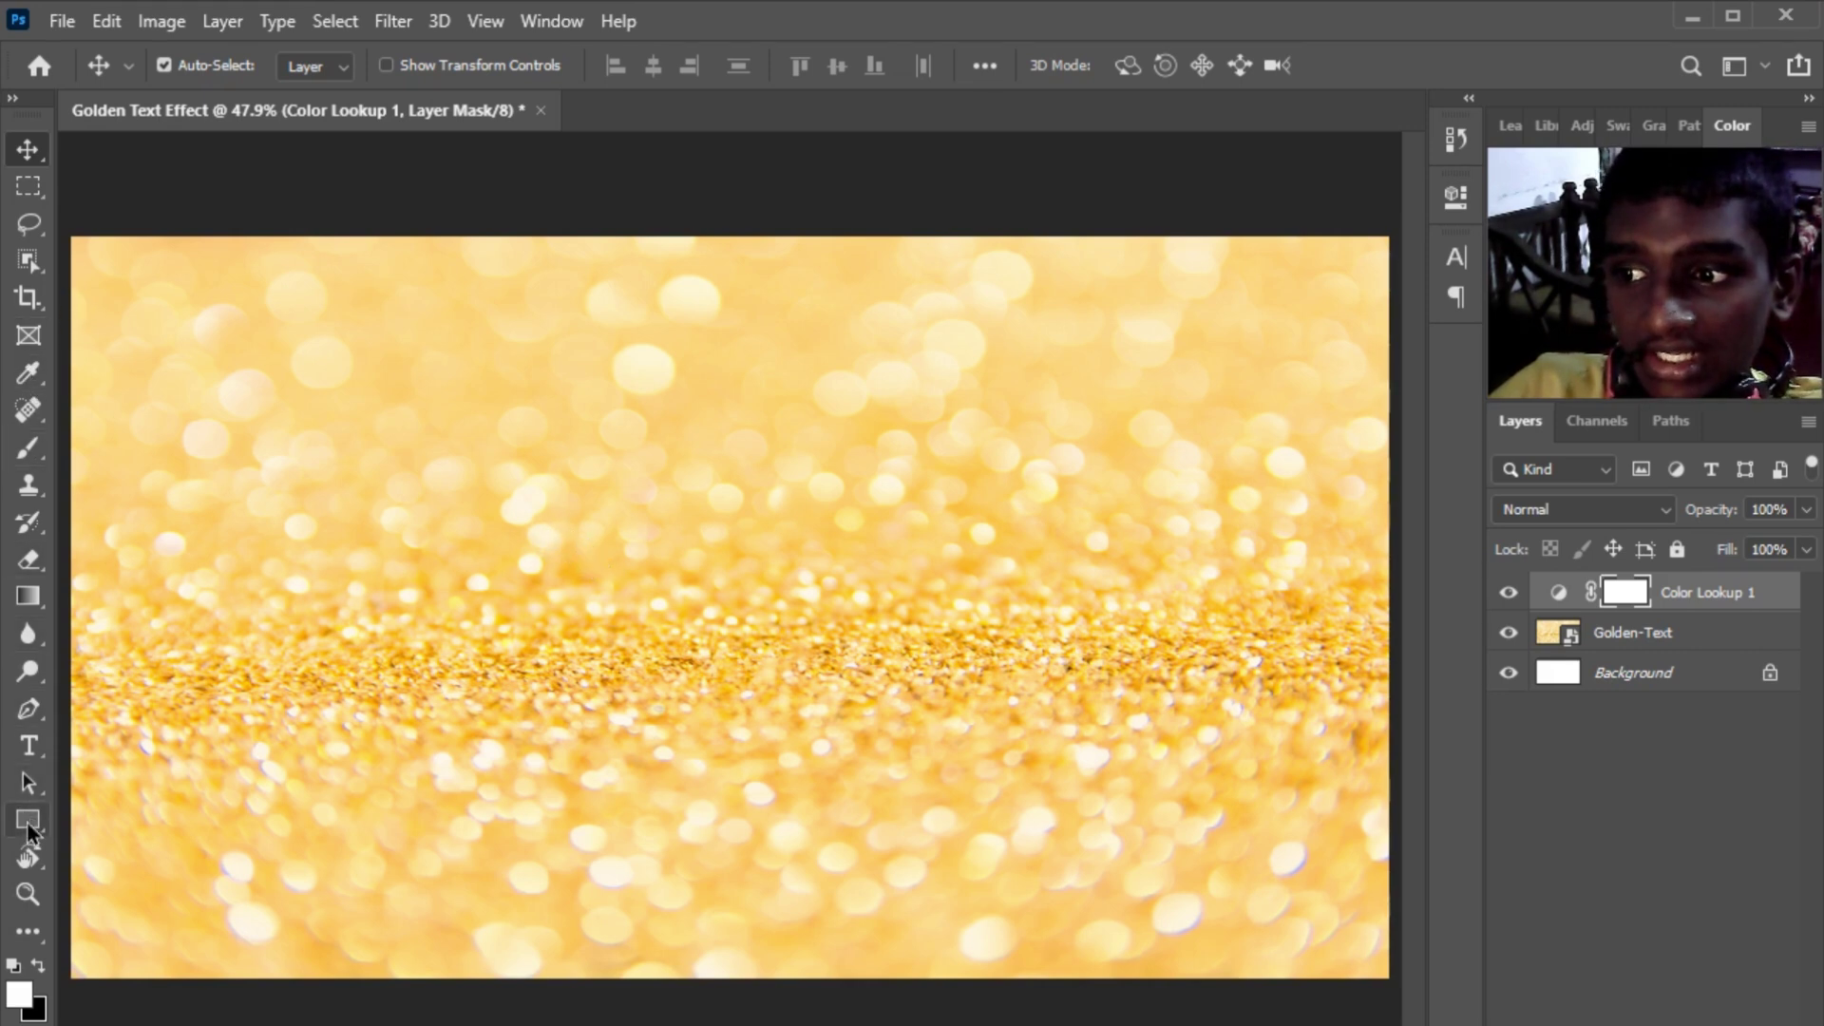
Type the word 'Golden' as a new text layer at the canvas centre.
{"action": "left_click", "coordinate": [31, 748]}
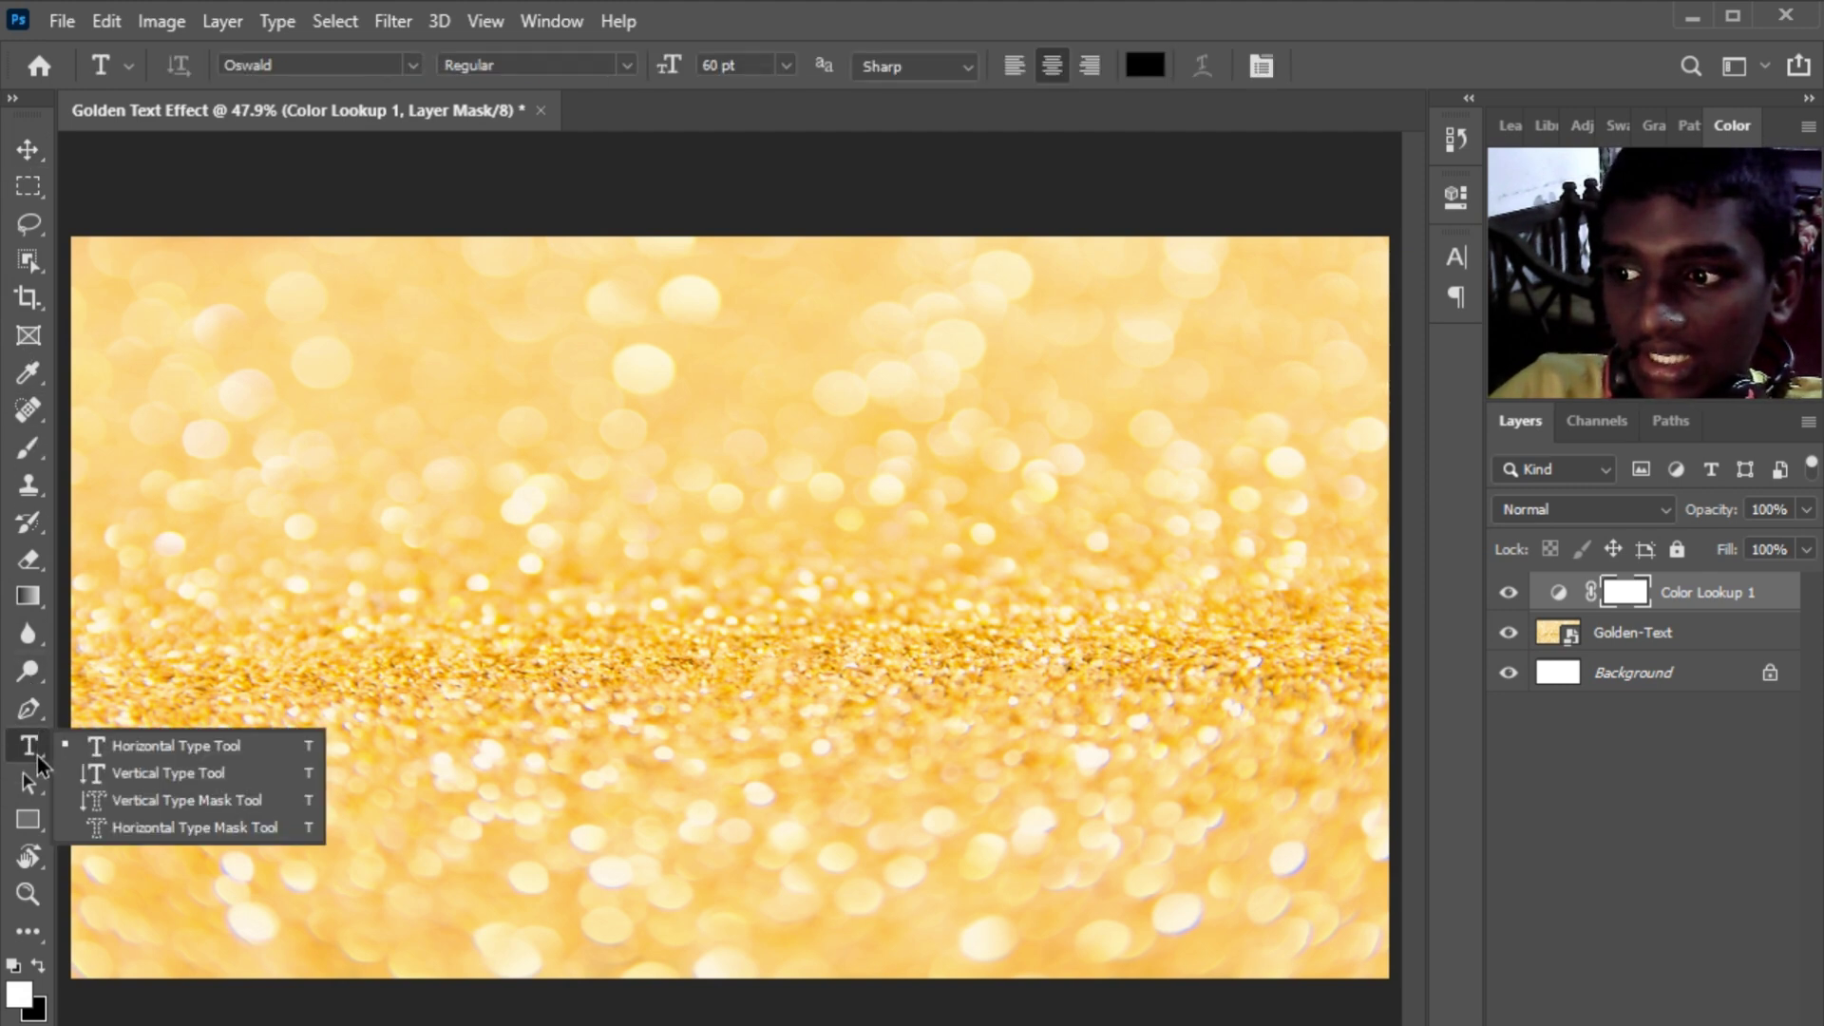
{"action": "left_click", "coordinate": [761, 636]}
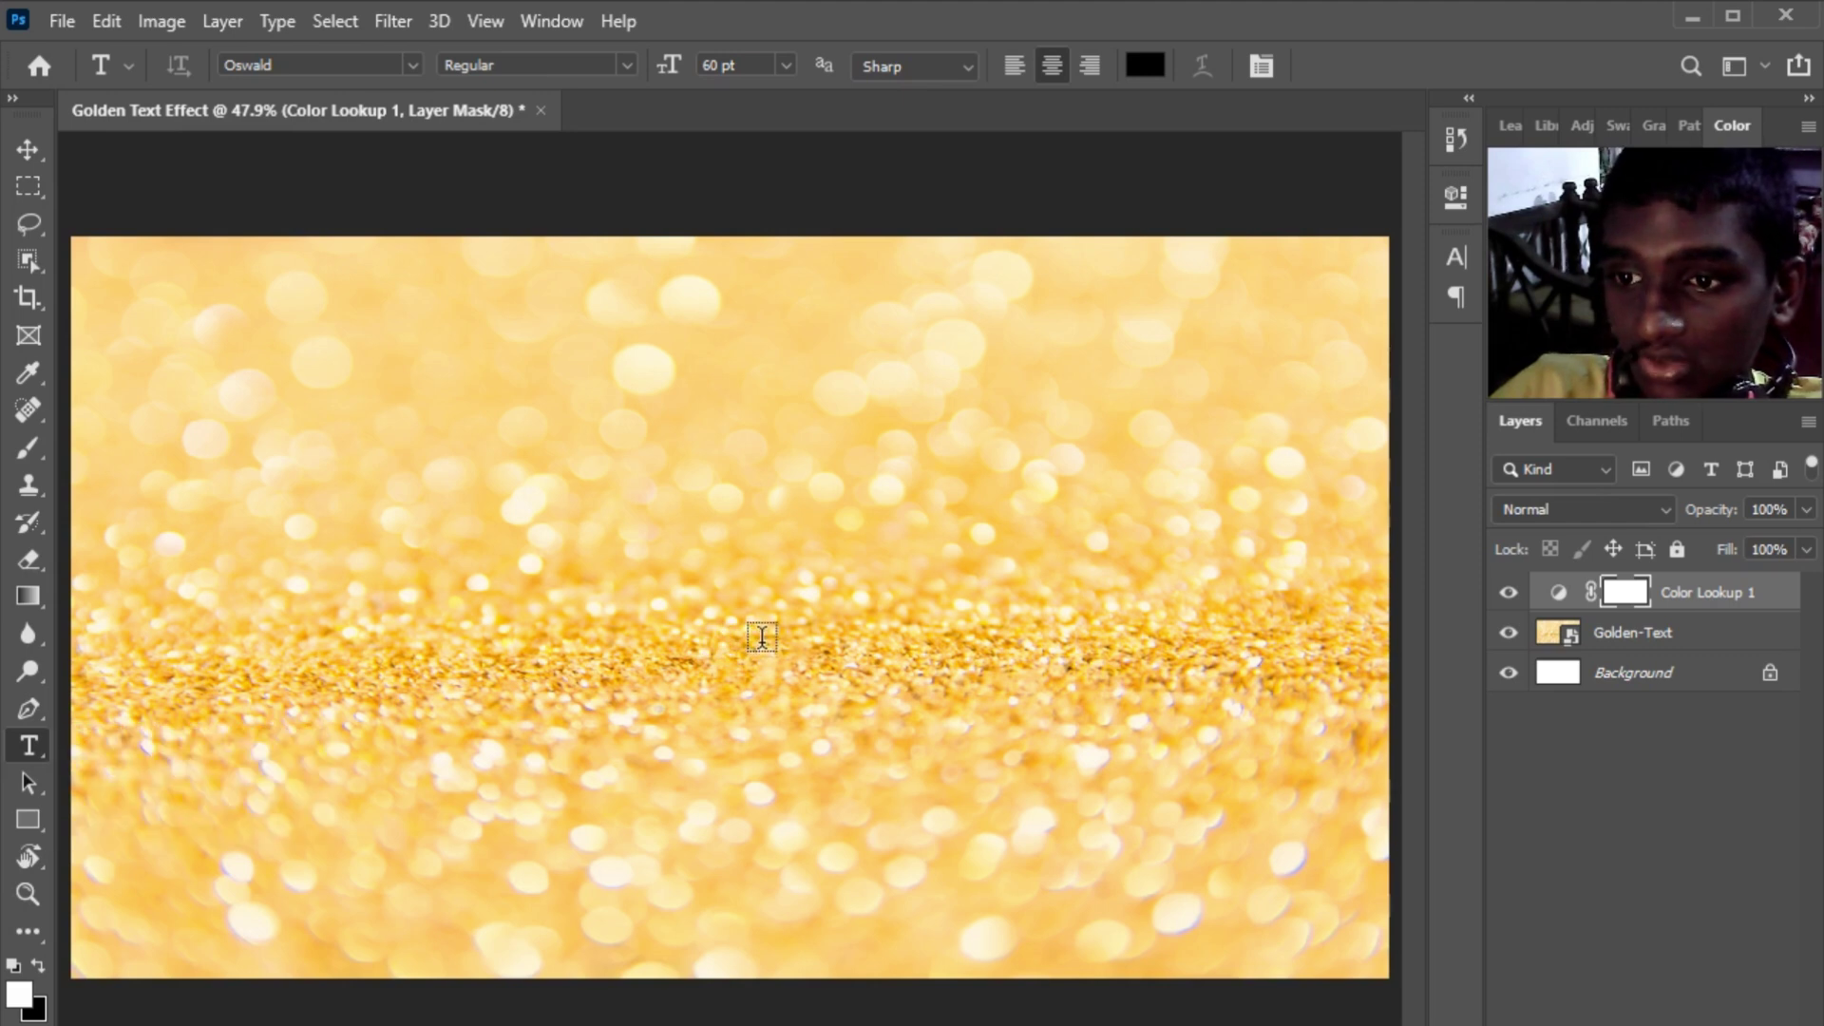
{"action": "left_click", "coordinate": [875, 627]}
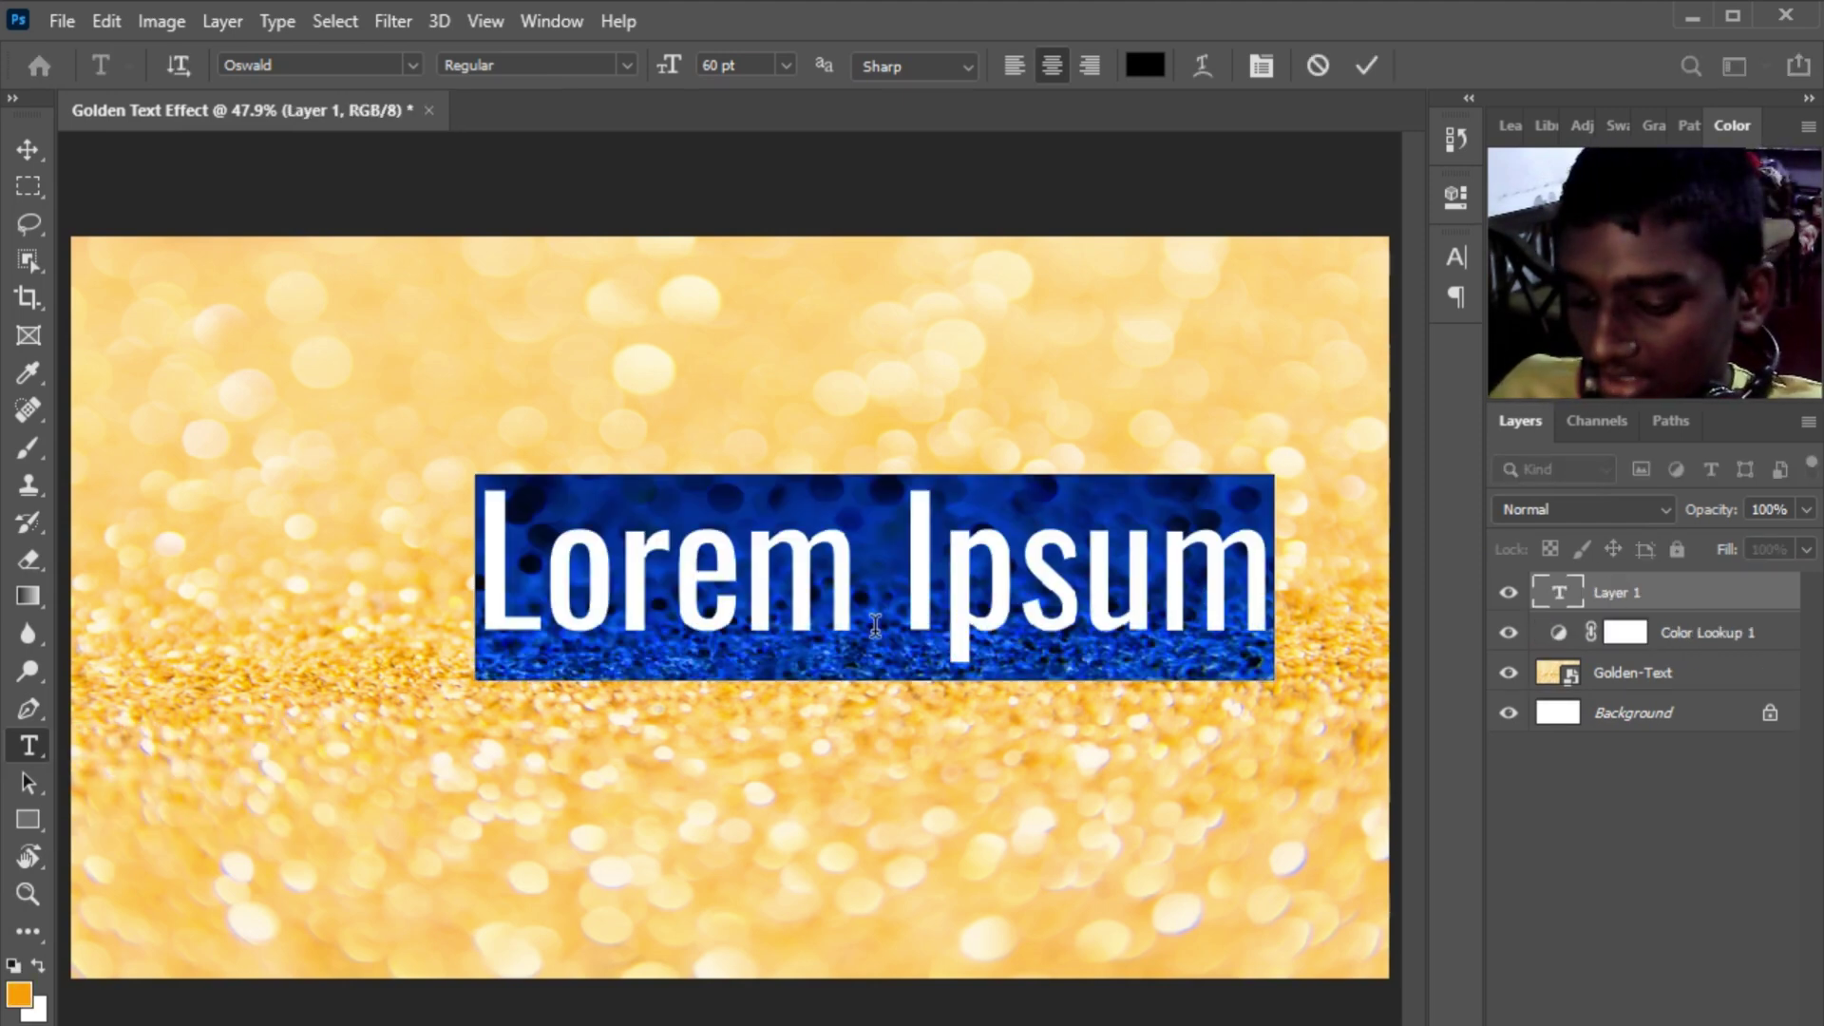
{"action": "type", "text": "Go"}
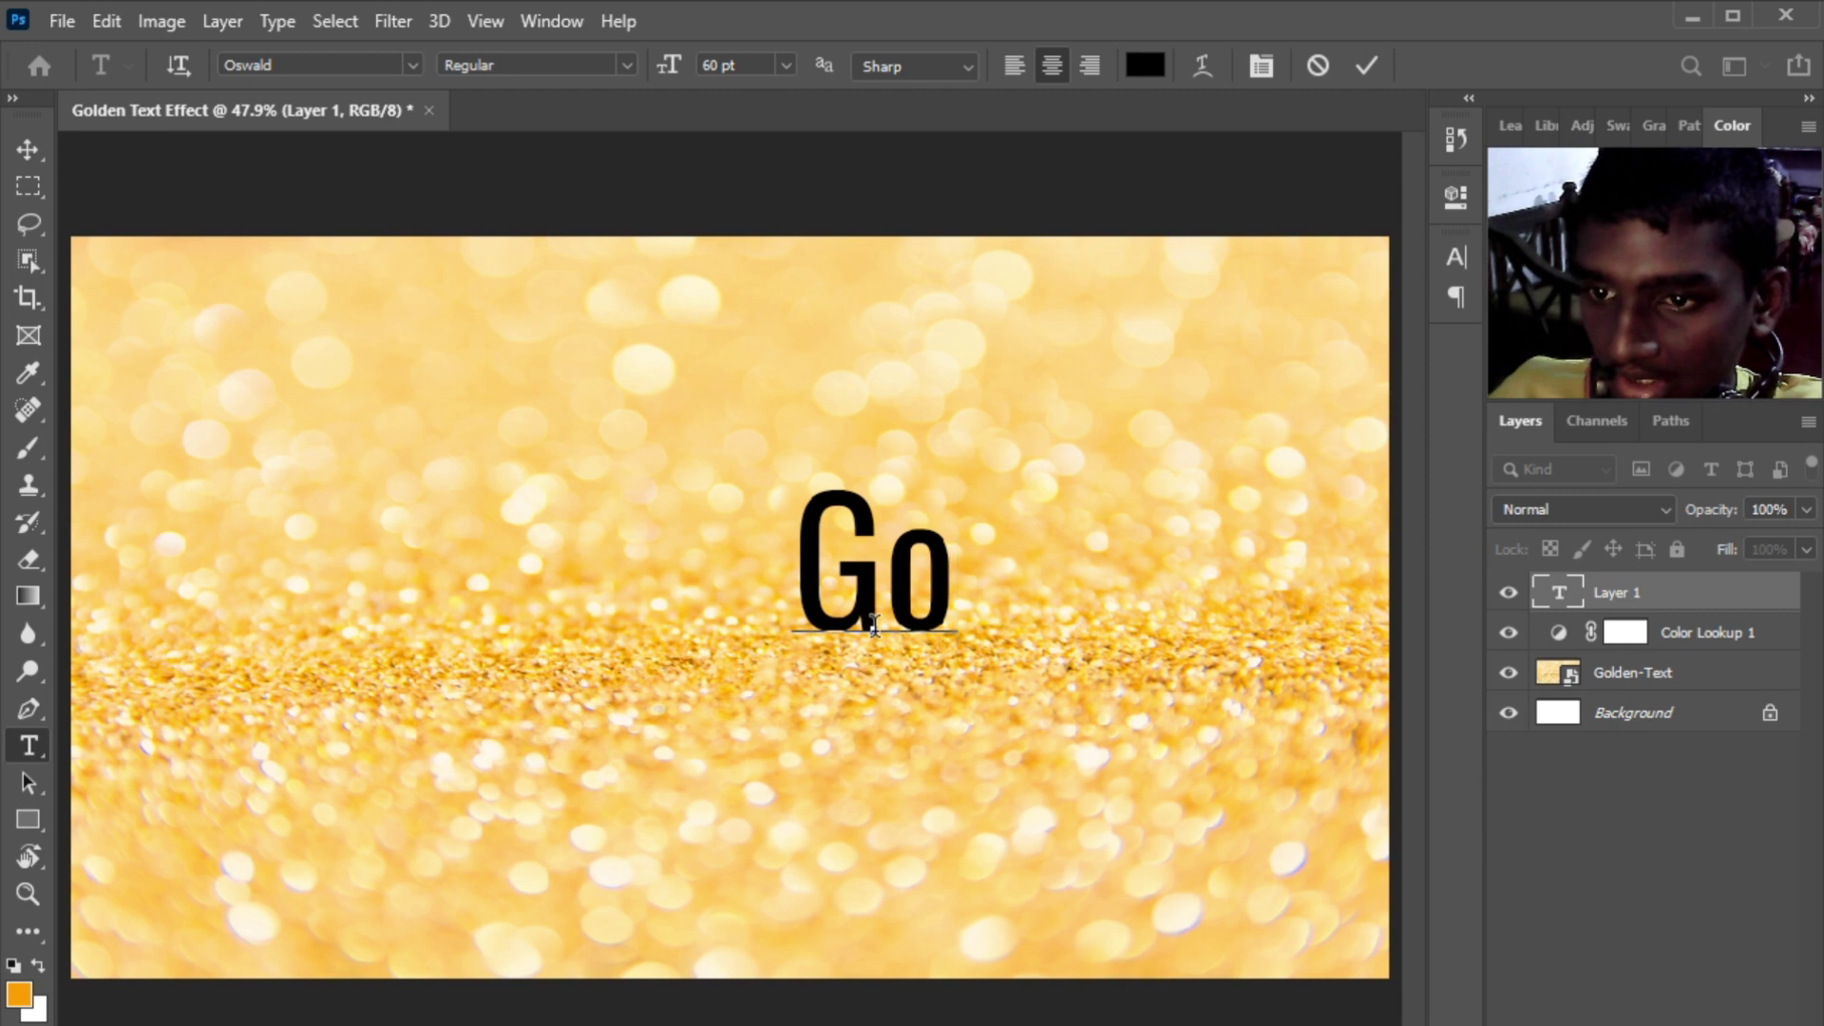
{"action": "type", "text": "lden"}
Set 'Golden' in the cursive Autumn in November font and commit the text.
{"action": "key", "text": "ctrl+a"}
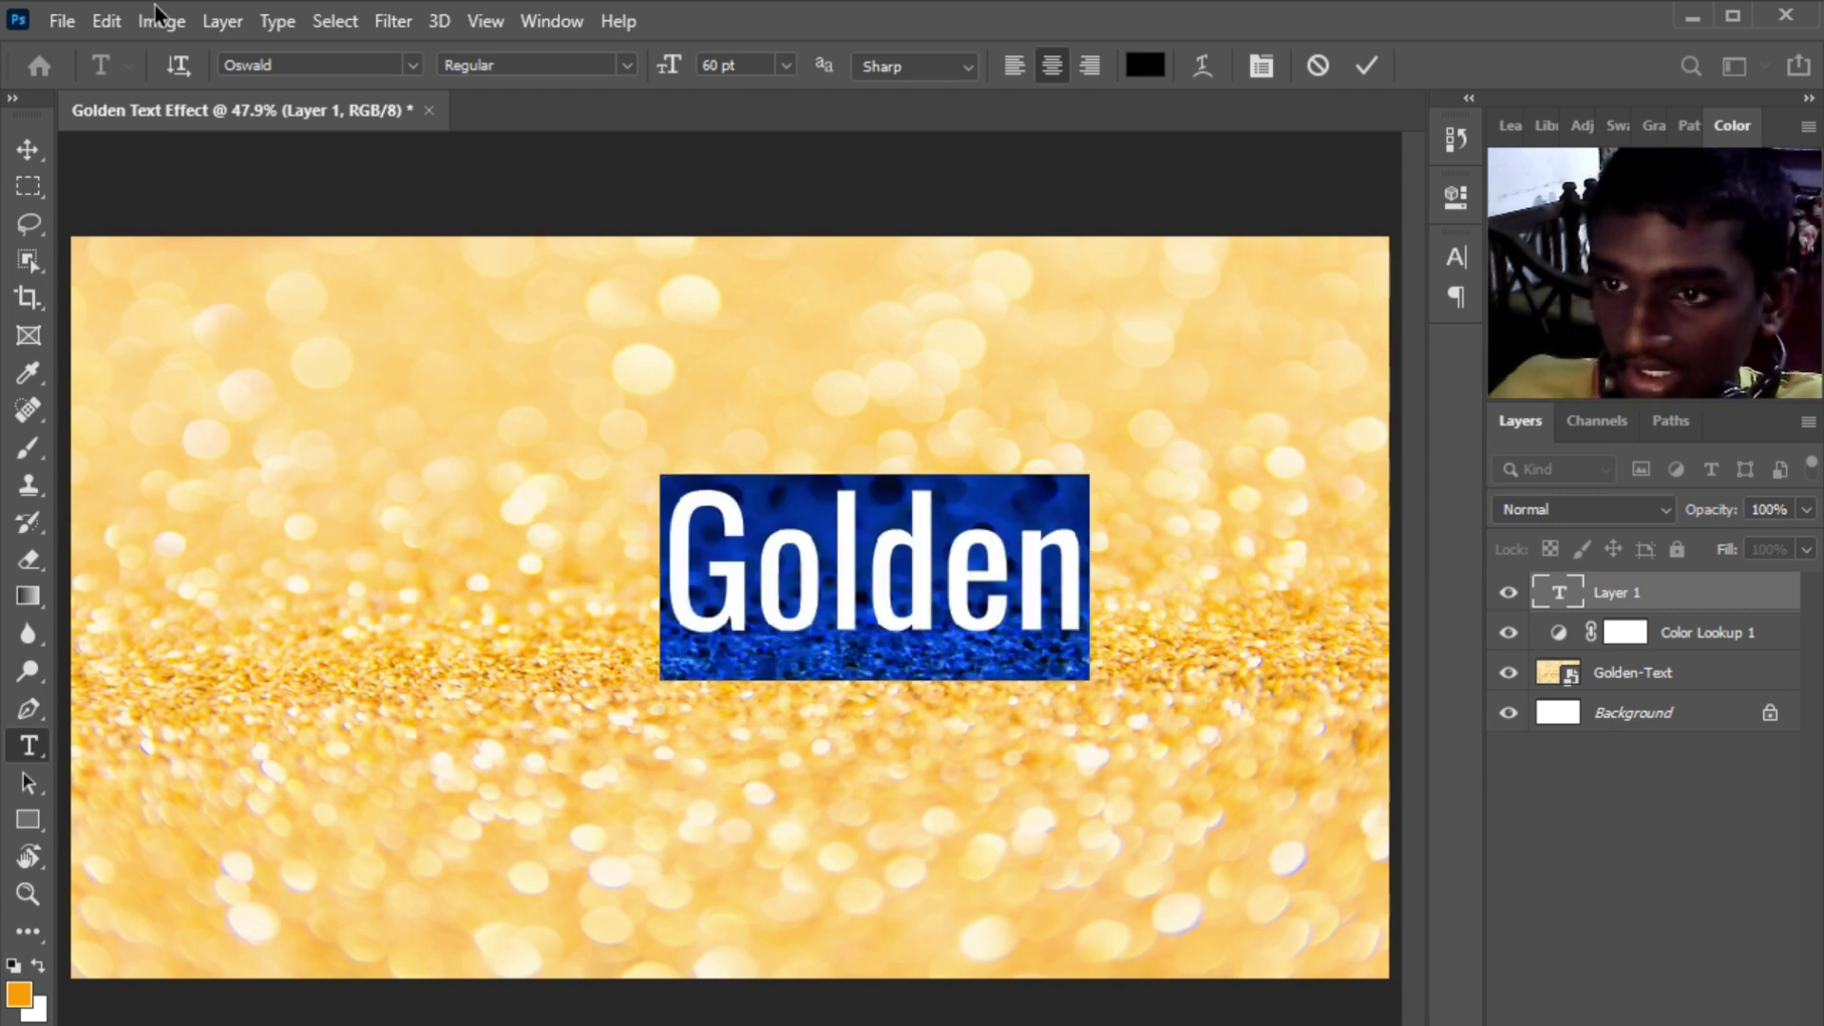
{"action": "left_click", "coordinate": [414, 70]}
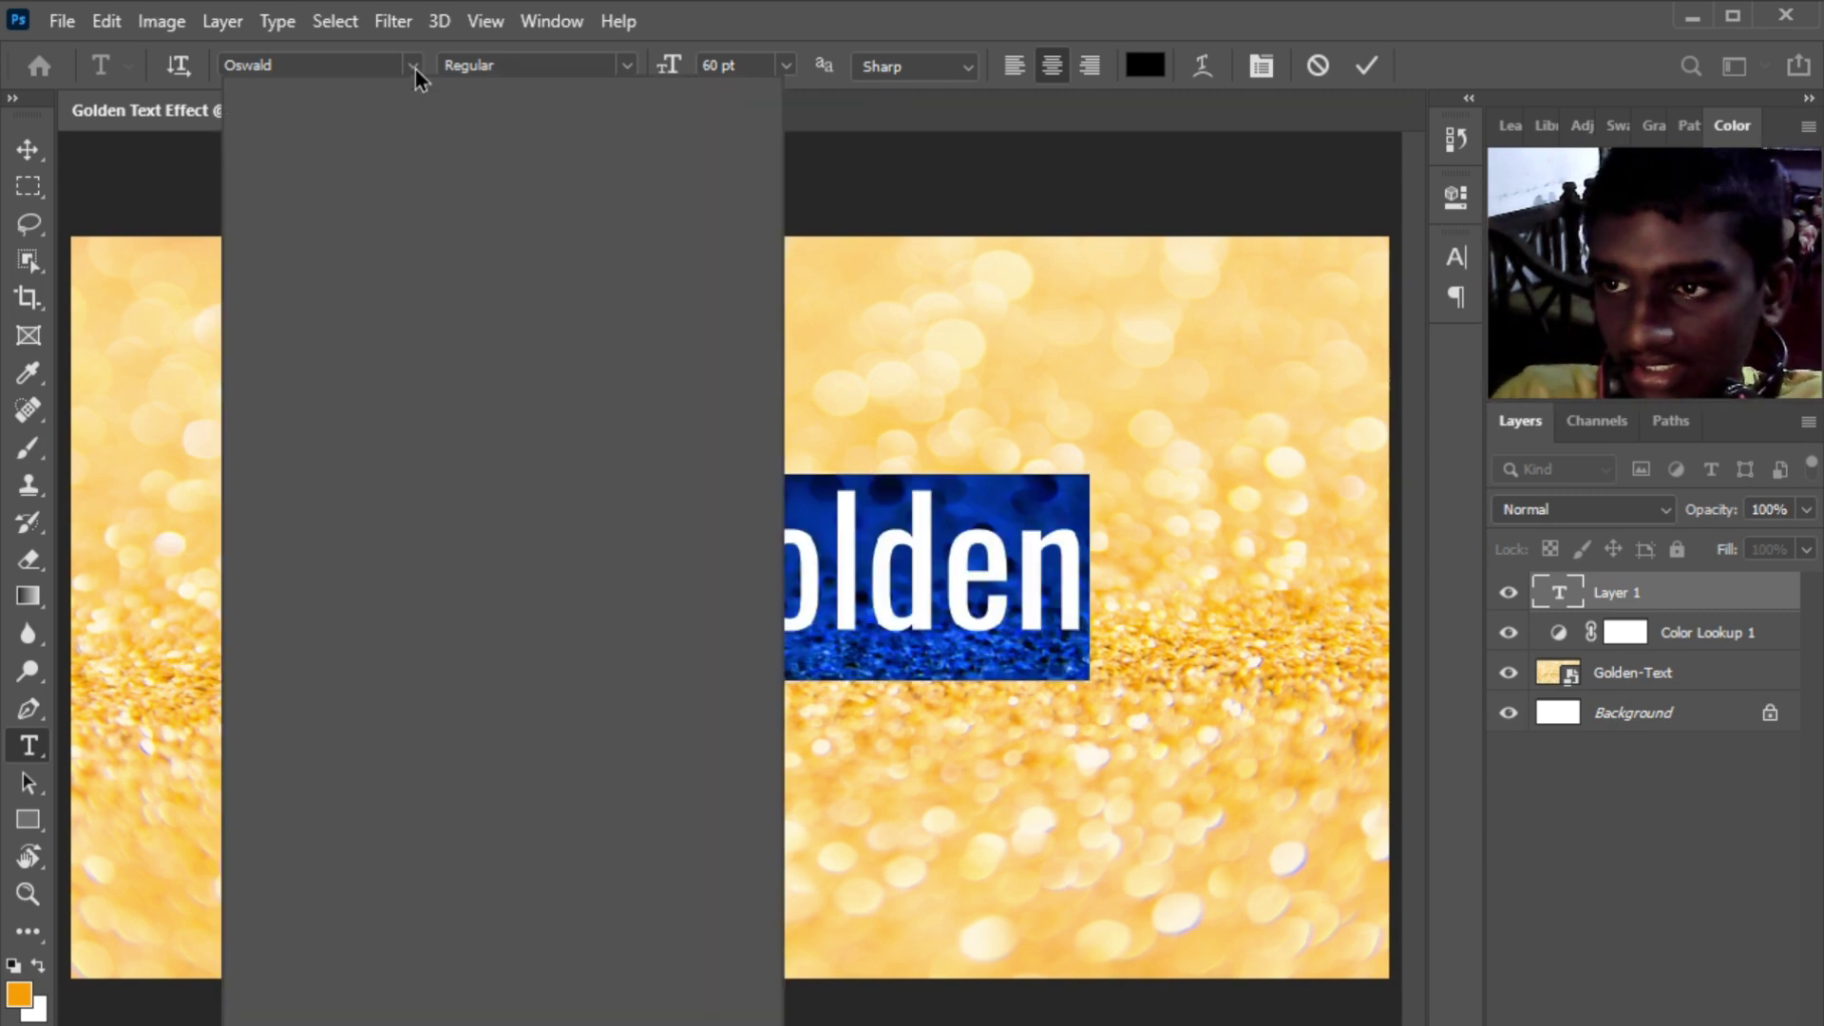
{"action": "left_click", "coordinate": [494, 176]}
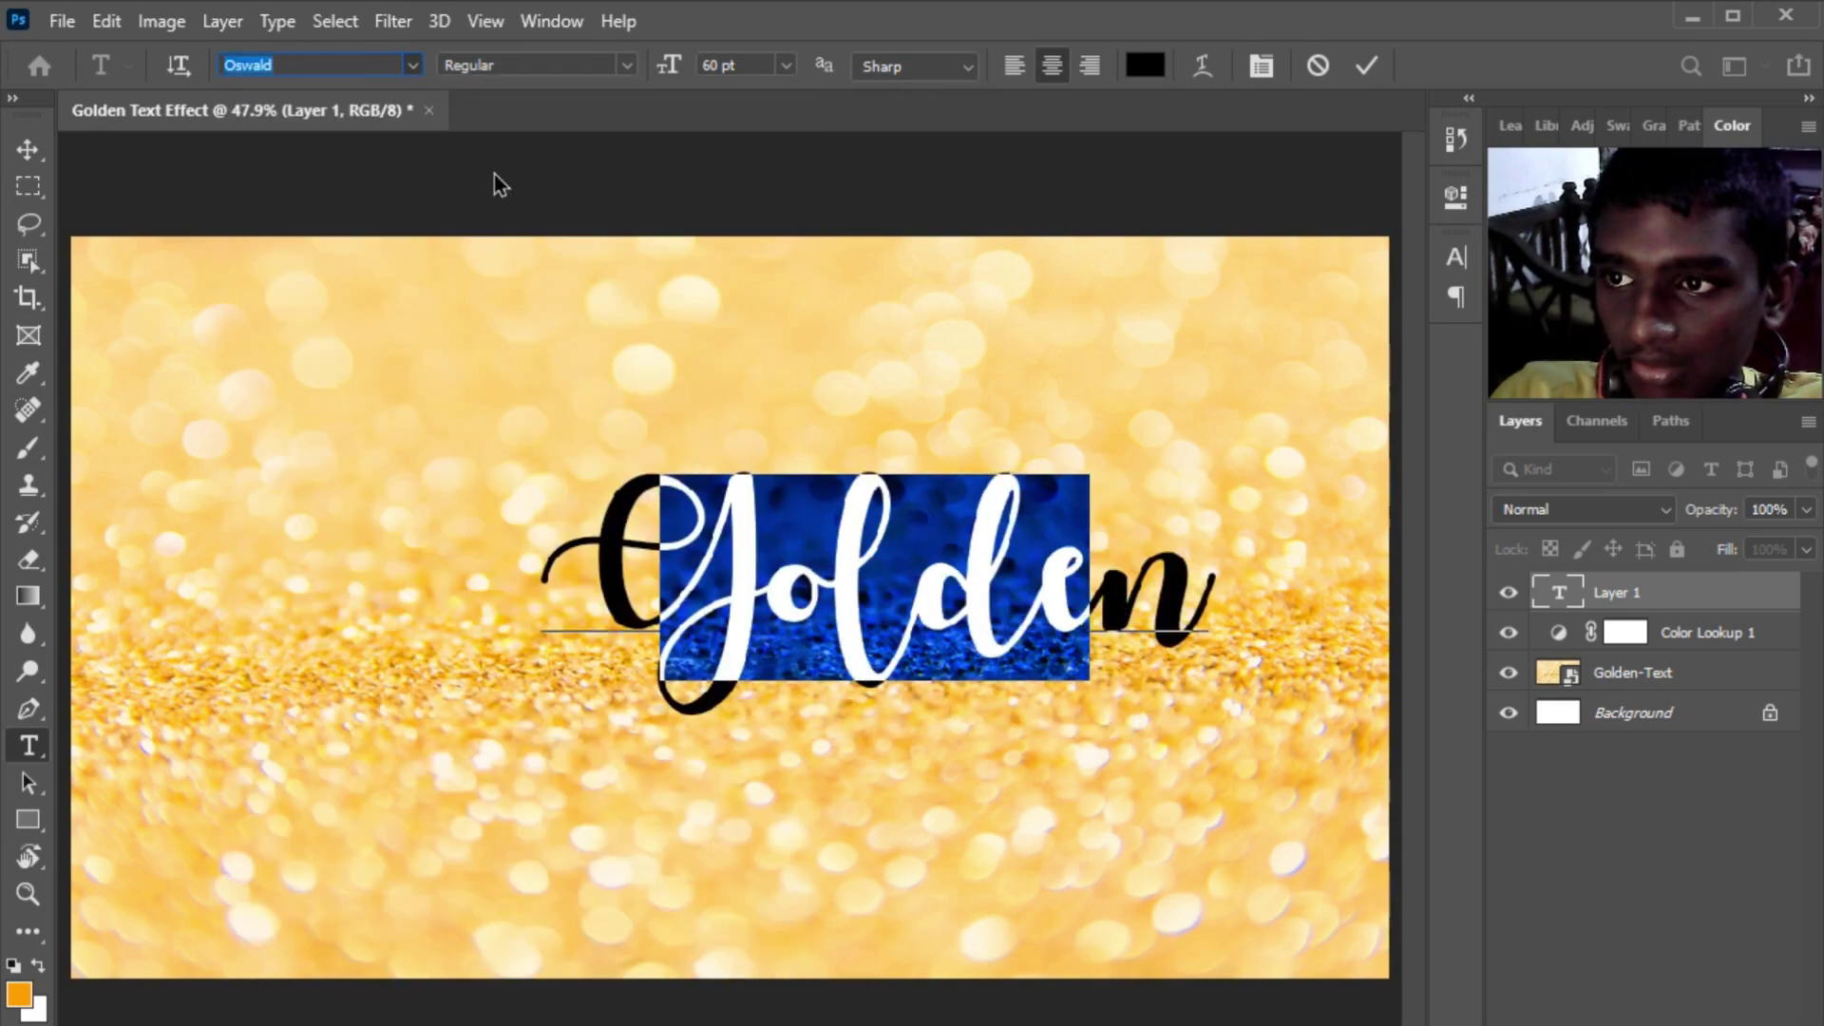
{"action": "left_click", "coordinate": [1584, 920]}
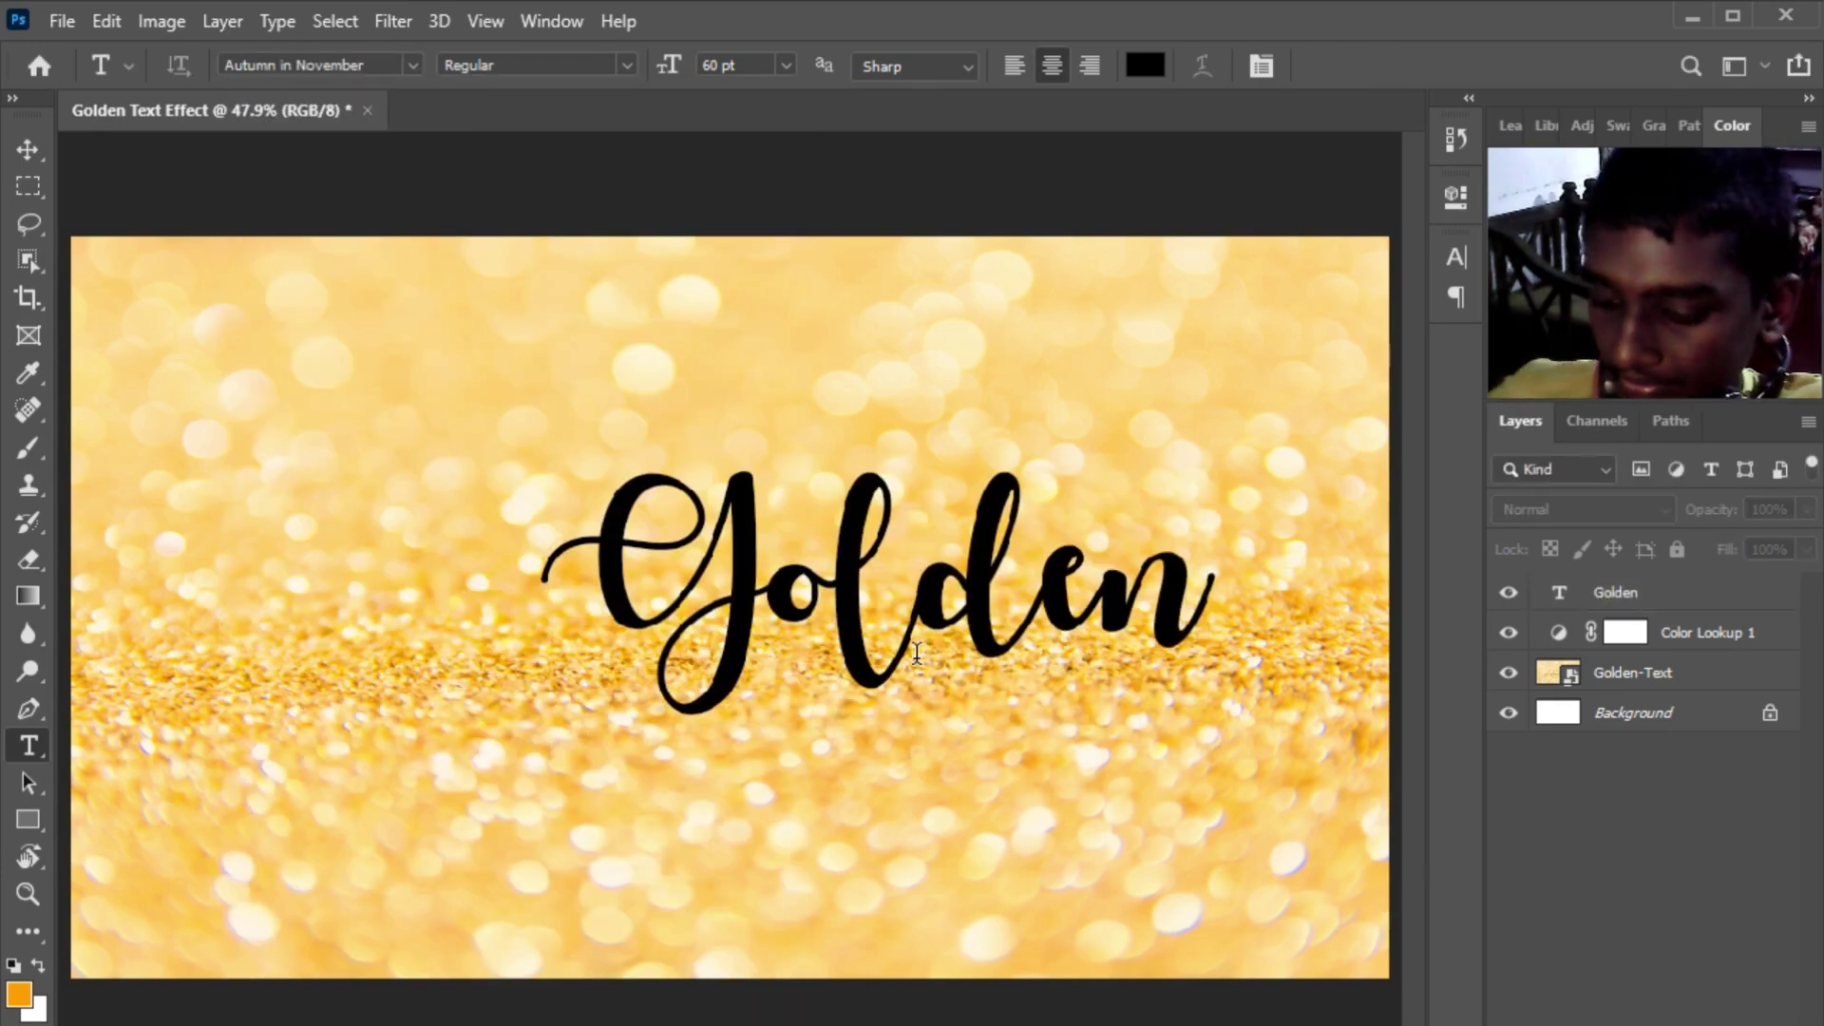
Move the Golden text until it snaps to the exact centre of the canvas.
{"action": "key", "text": "v"}
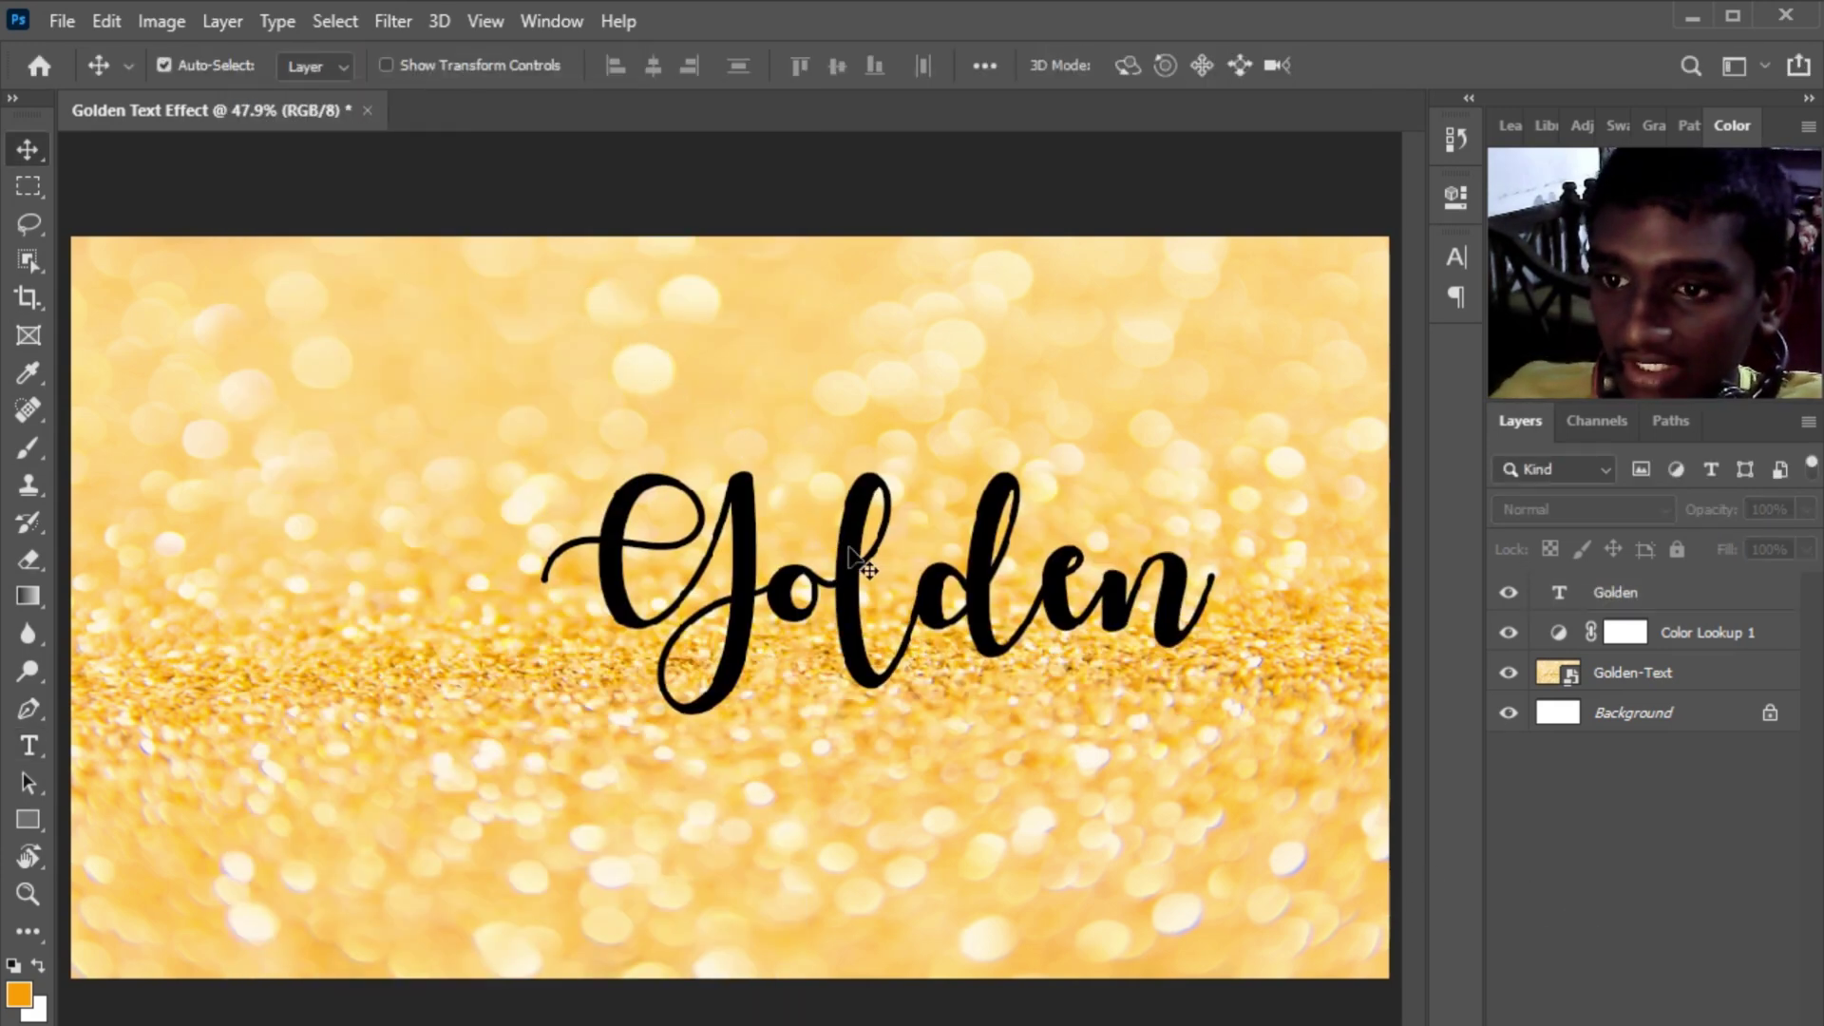
{"action": "left_click_drag", "start_coordinate": [860, 560], "coordinate": [776, 562]}
{"action": "key", "text": "ctrl+t"}
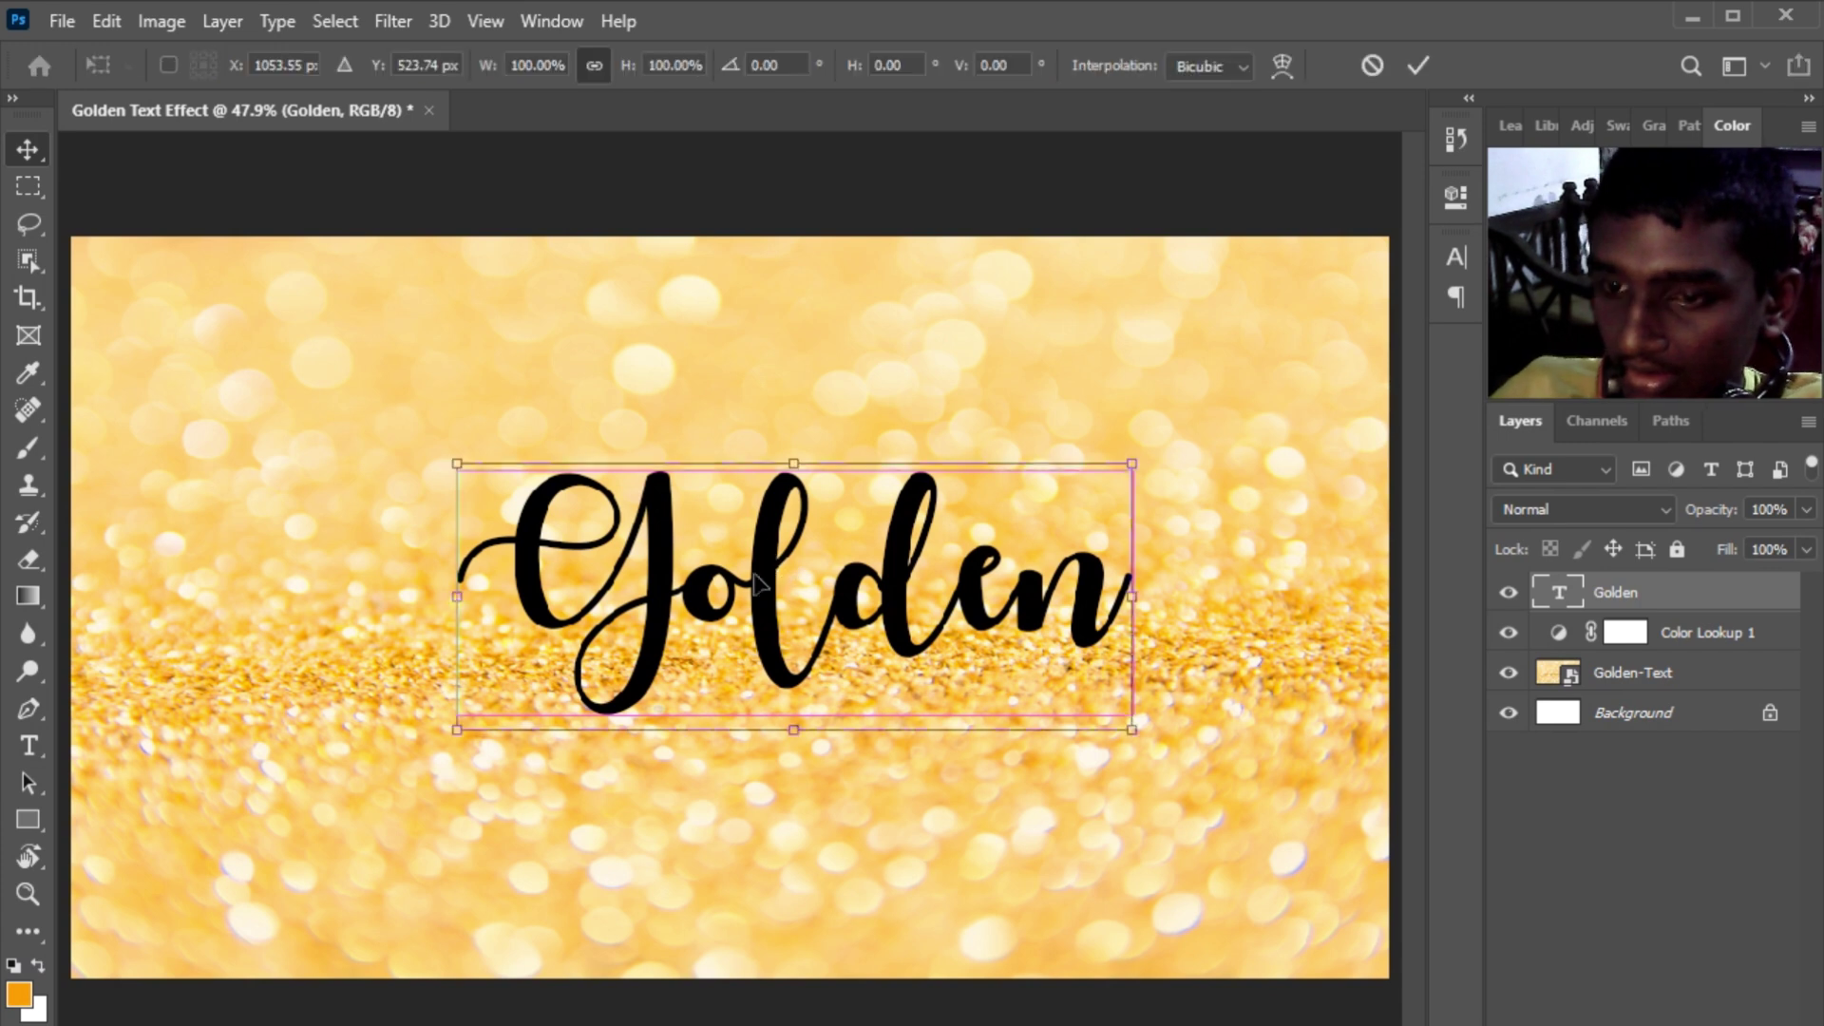
{"action": "left_click_drag", "start_coordinate": [821, 644], "coordinate": [757, 655]}
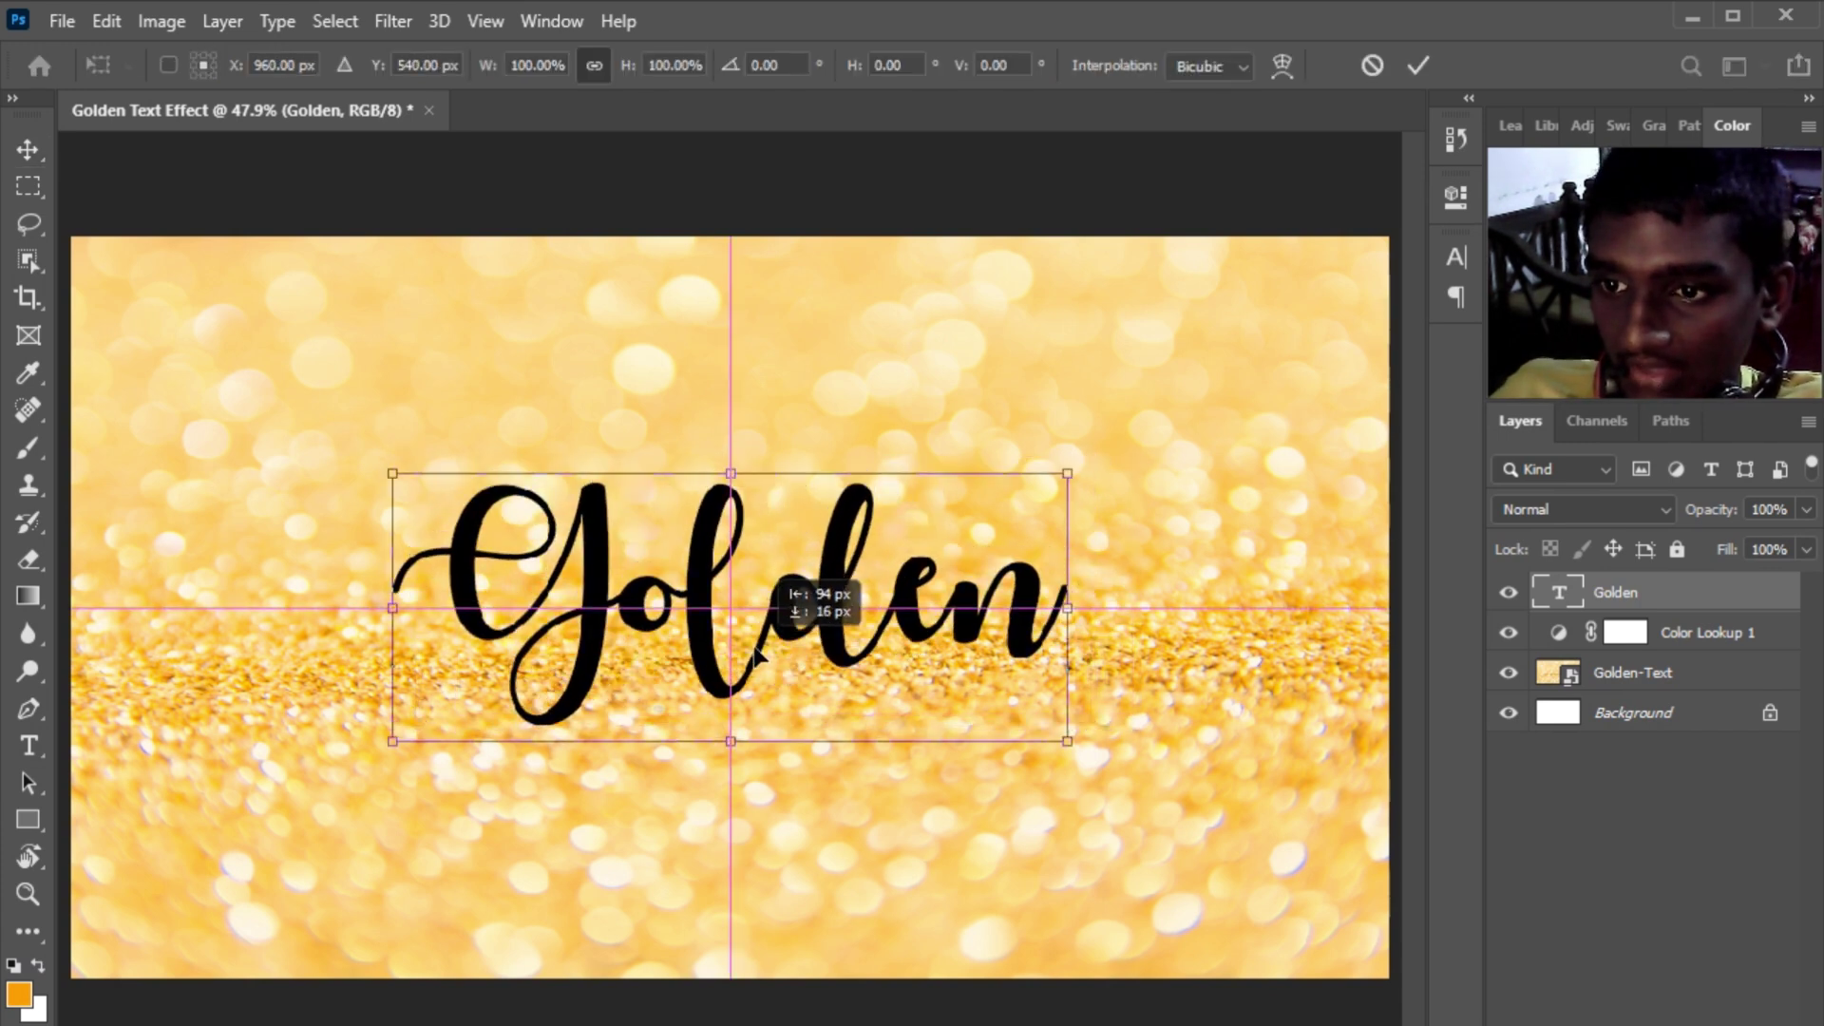
{"action": "key", "text": "Return"}
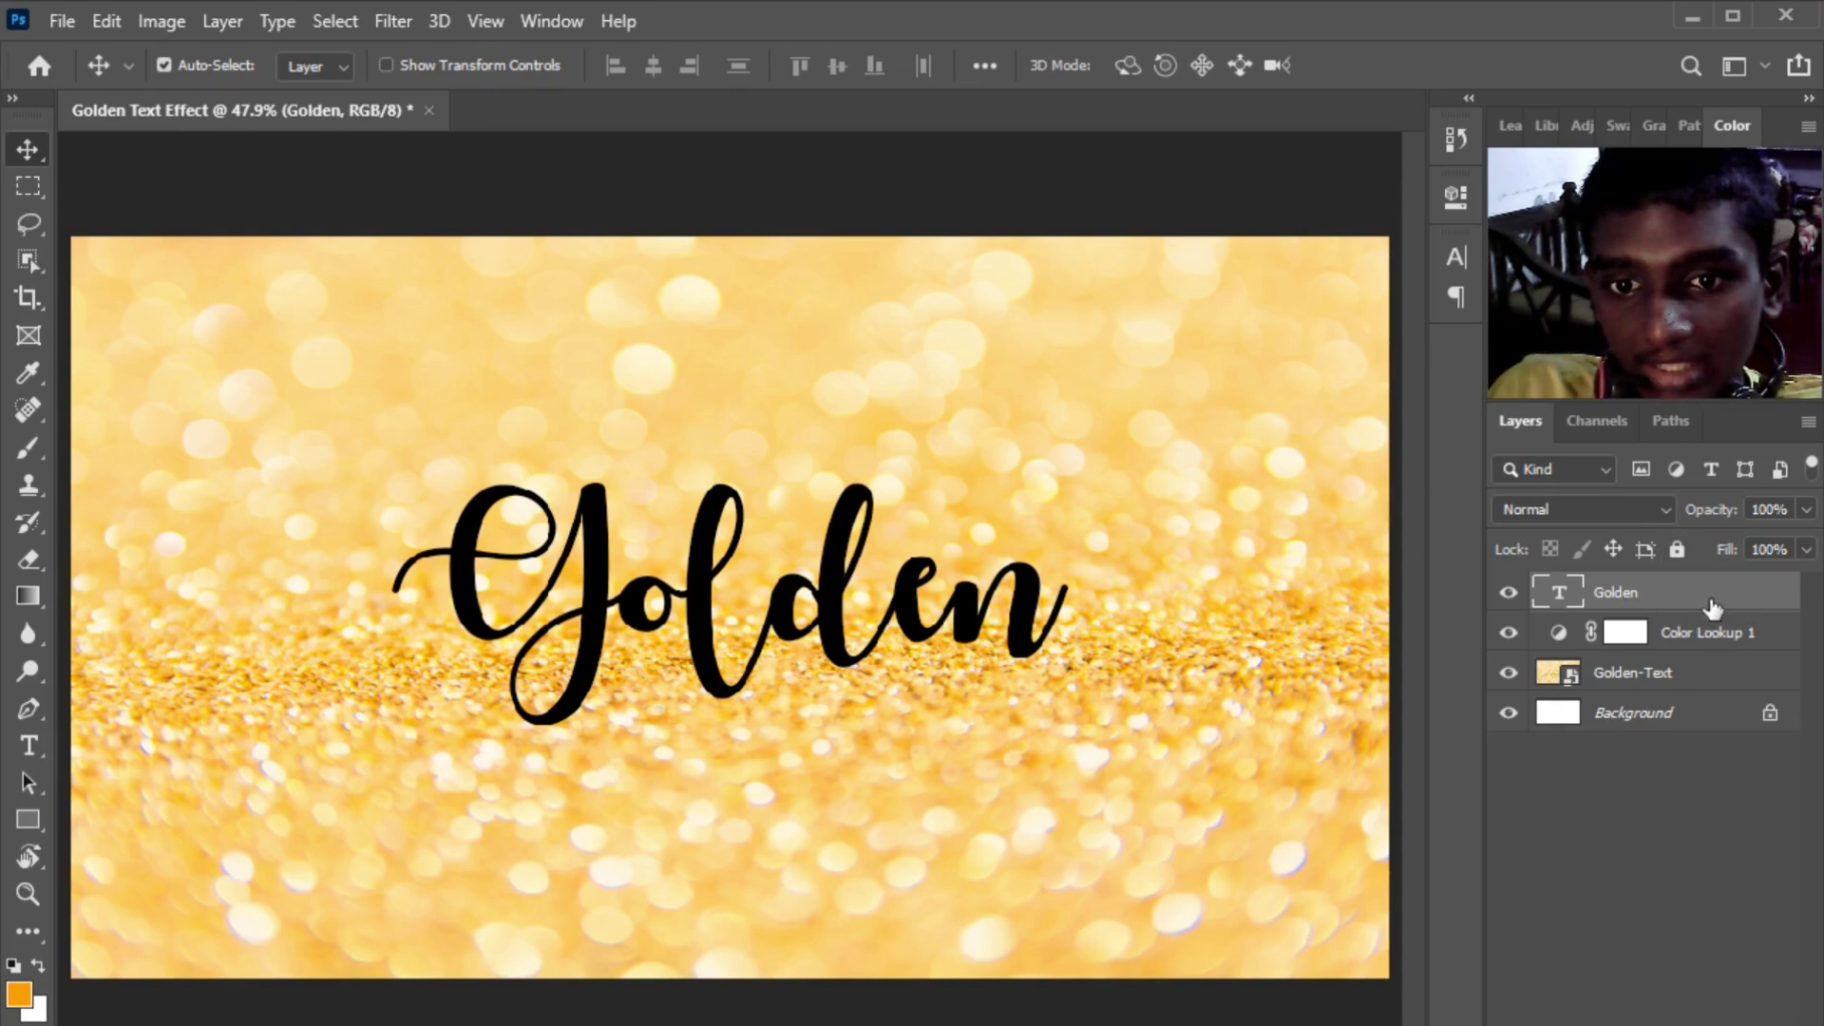
Enable Bevel & Emboss on the Golden layer with Inner Bevel style and Smooth technique.
{"action": "right_click", "coordinate": [1763, 597]}
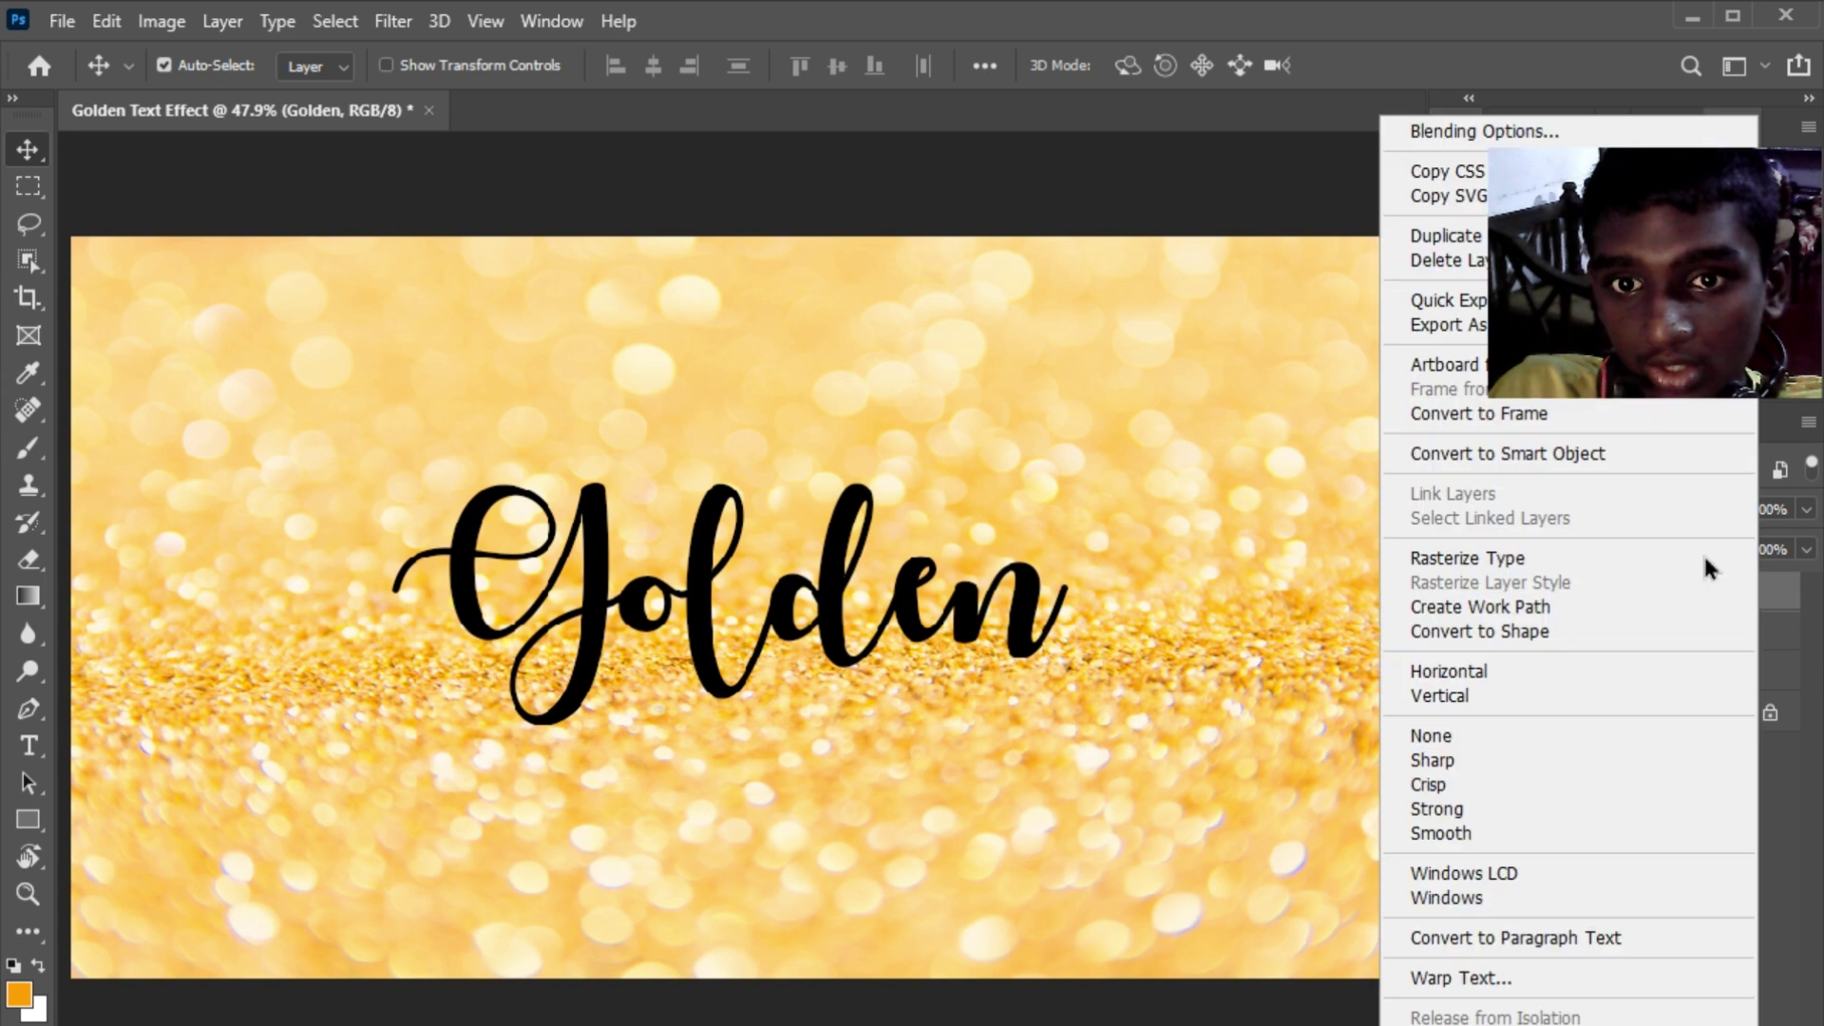
{"action": "left_click", "coordinate": [1541, 133]}
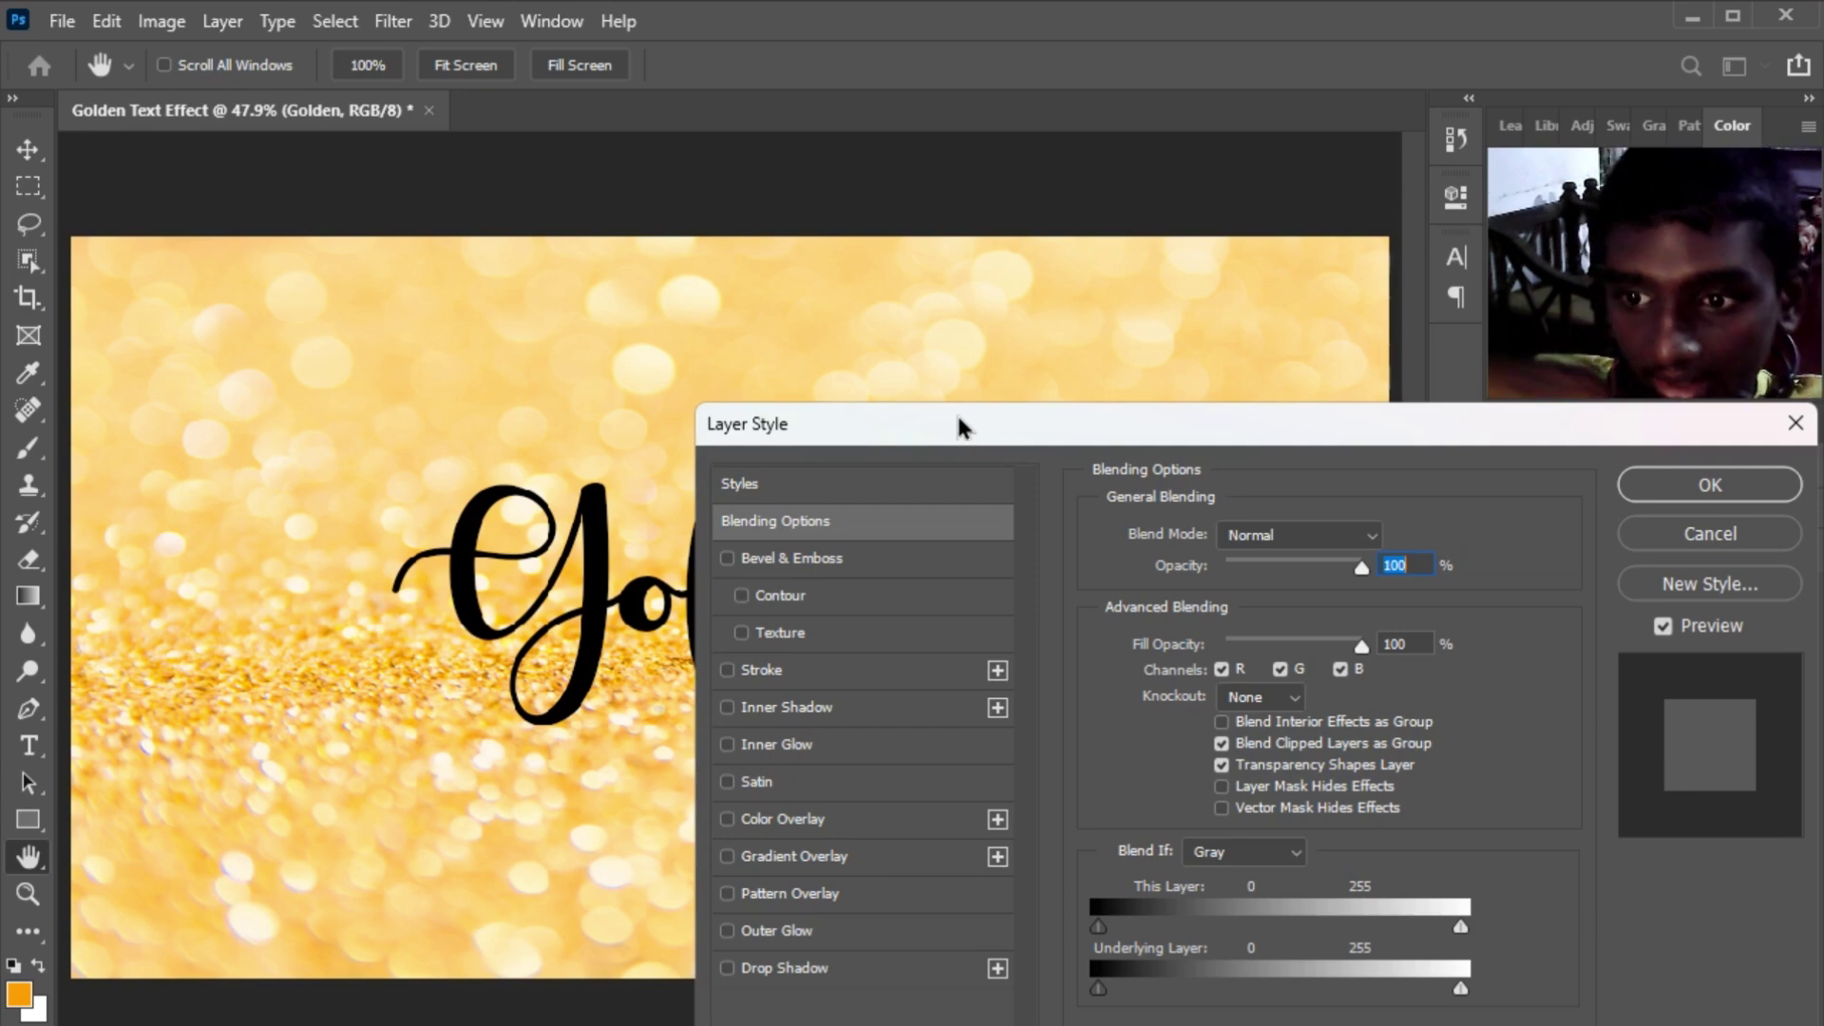
{"action": "left_click_drag", "start_coordinate": [1007, 432], "coordinate": [624, 342]}
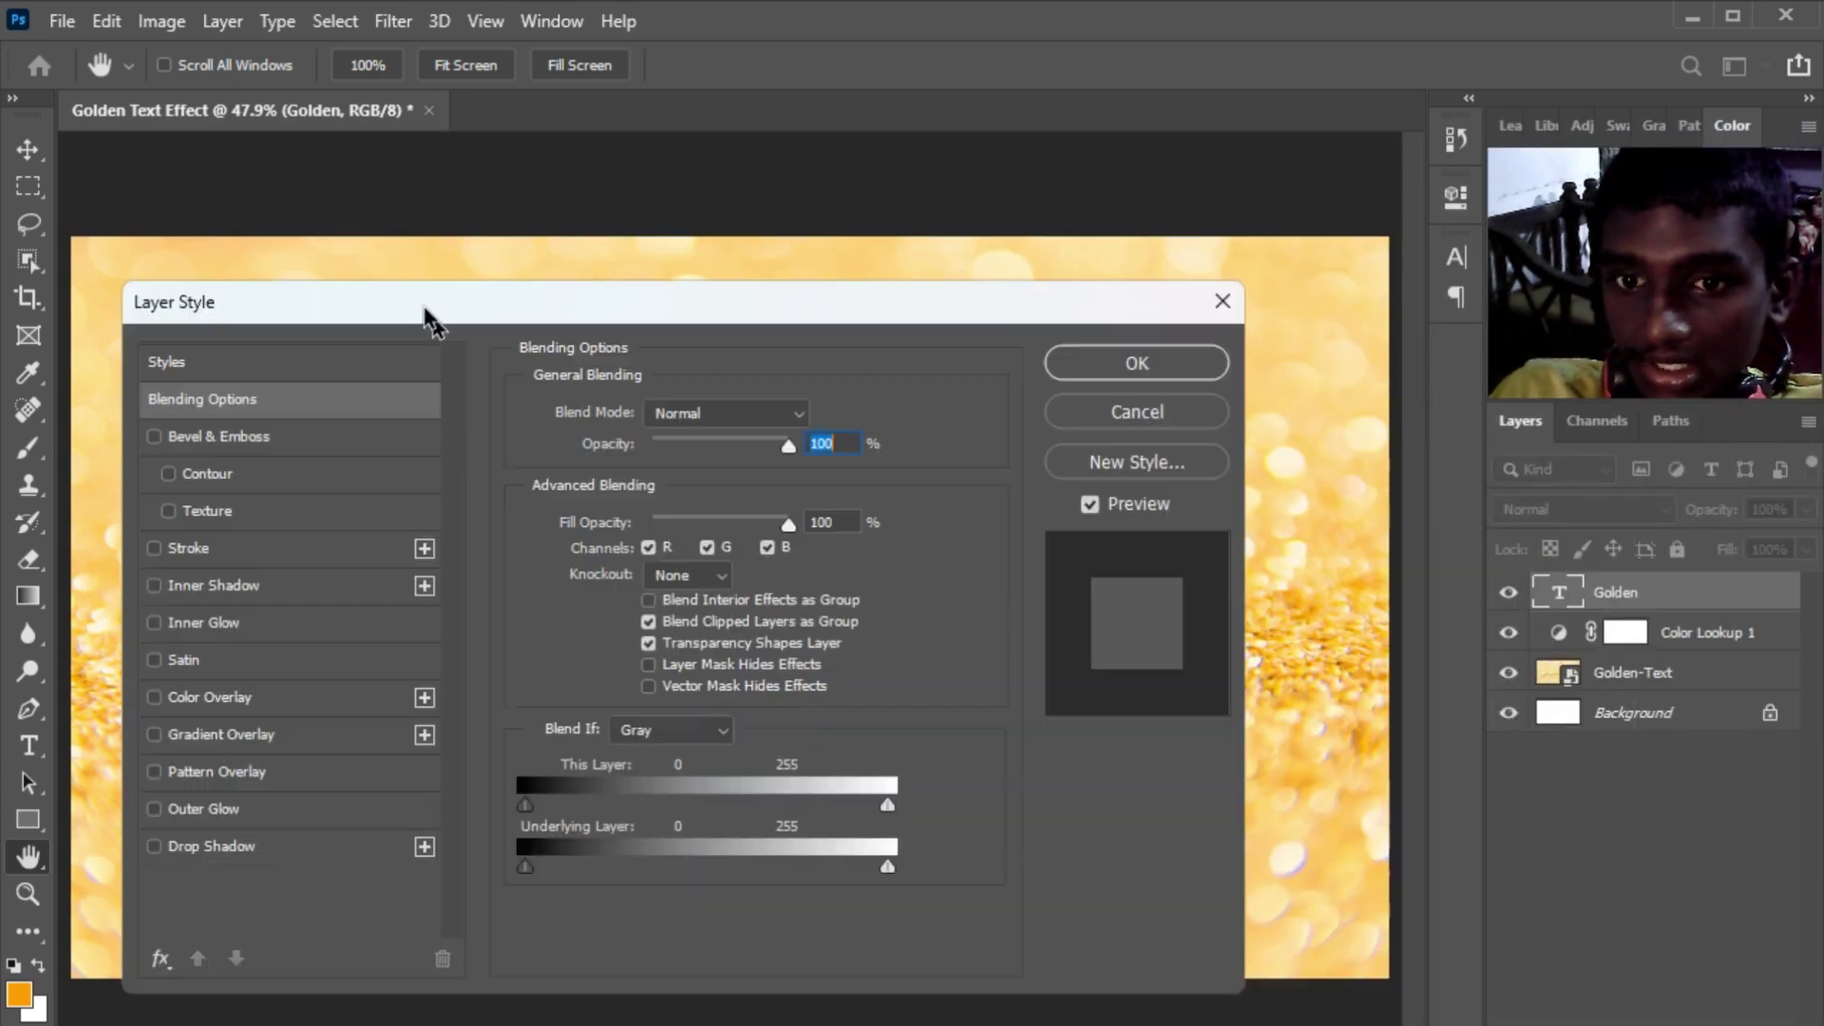
{"action": "mouse_move", "coordinate": [624, 357]}
{"action": "left_mouse_down"}
{"action": "mouse_move", "coordinate": [440, 261]}
{"action": "mouse_move", "coordinate": [1152, 447]}
{"action": "left_mouse_up"}
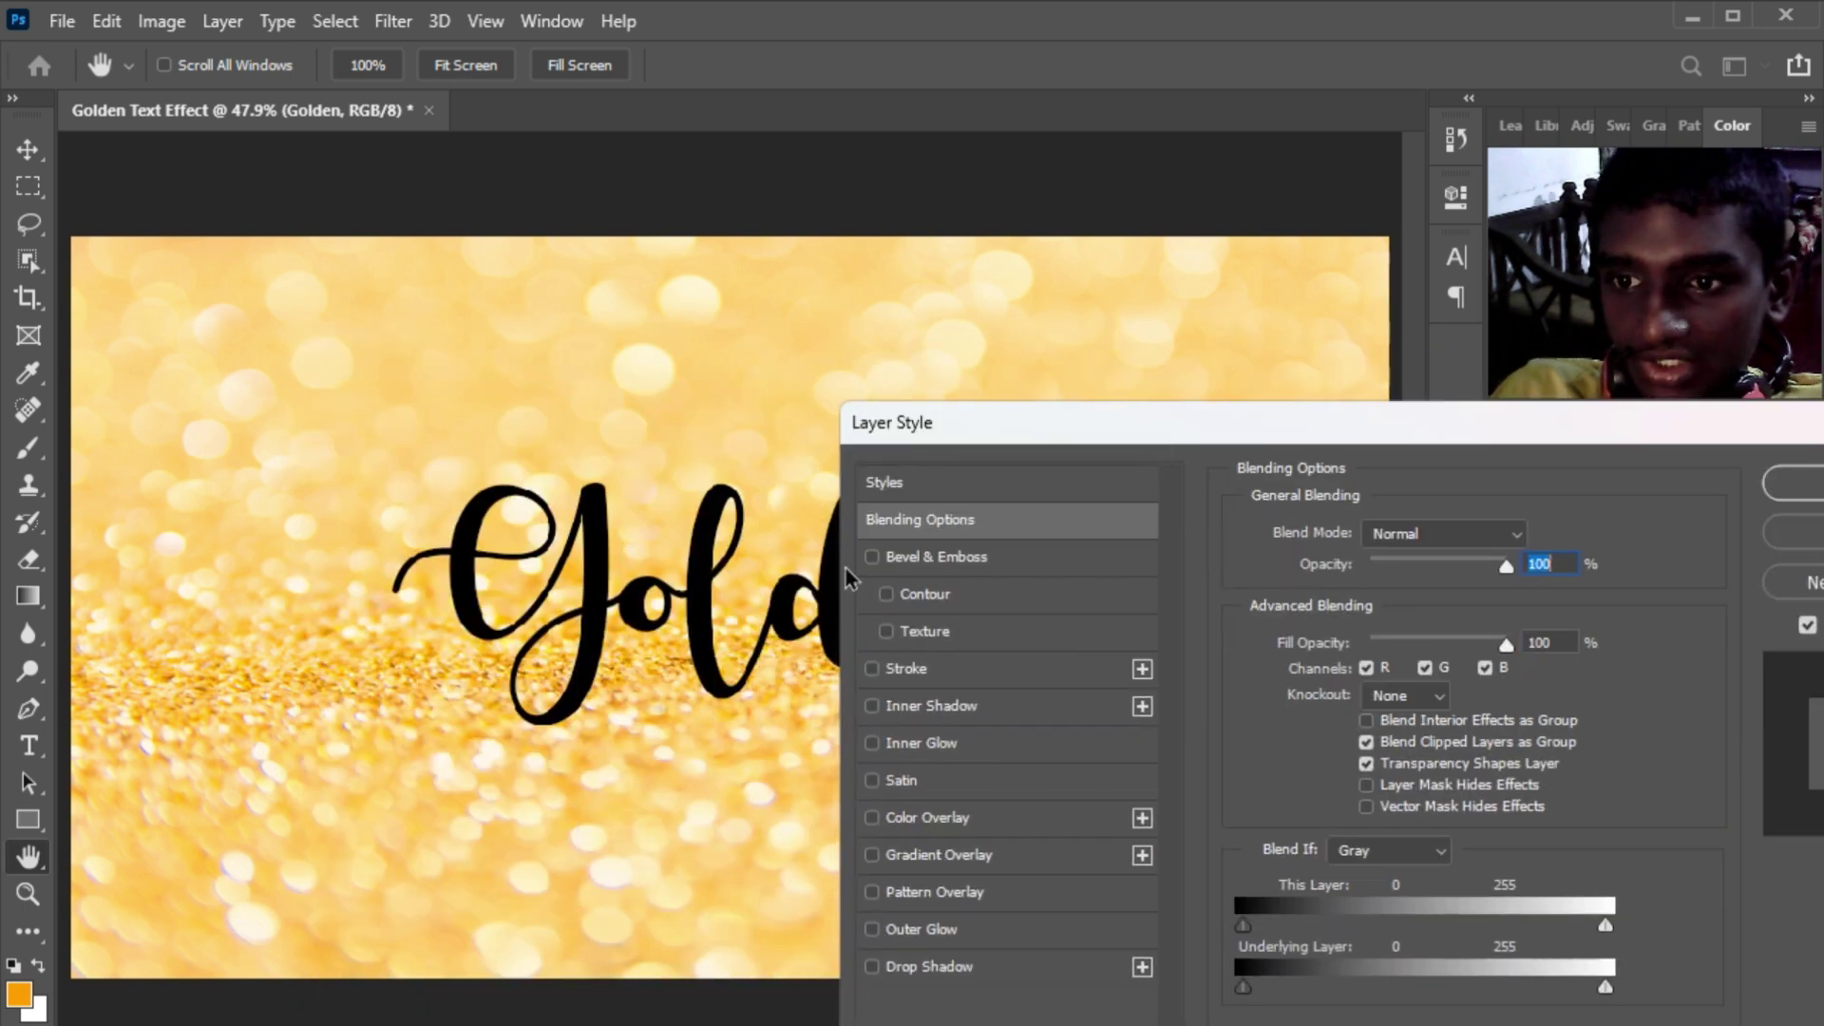
{"action": "left_click", "coordinate": [956, 566]}
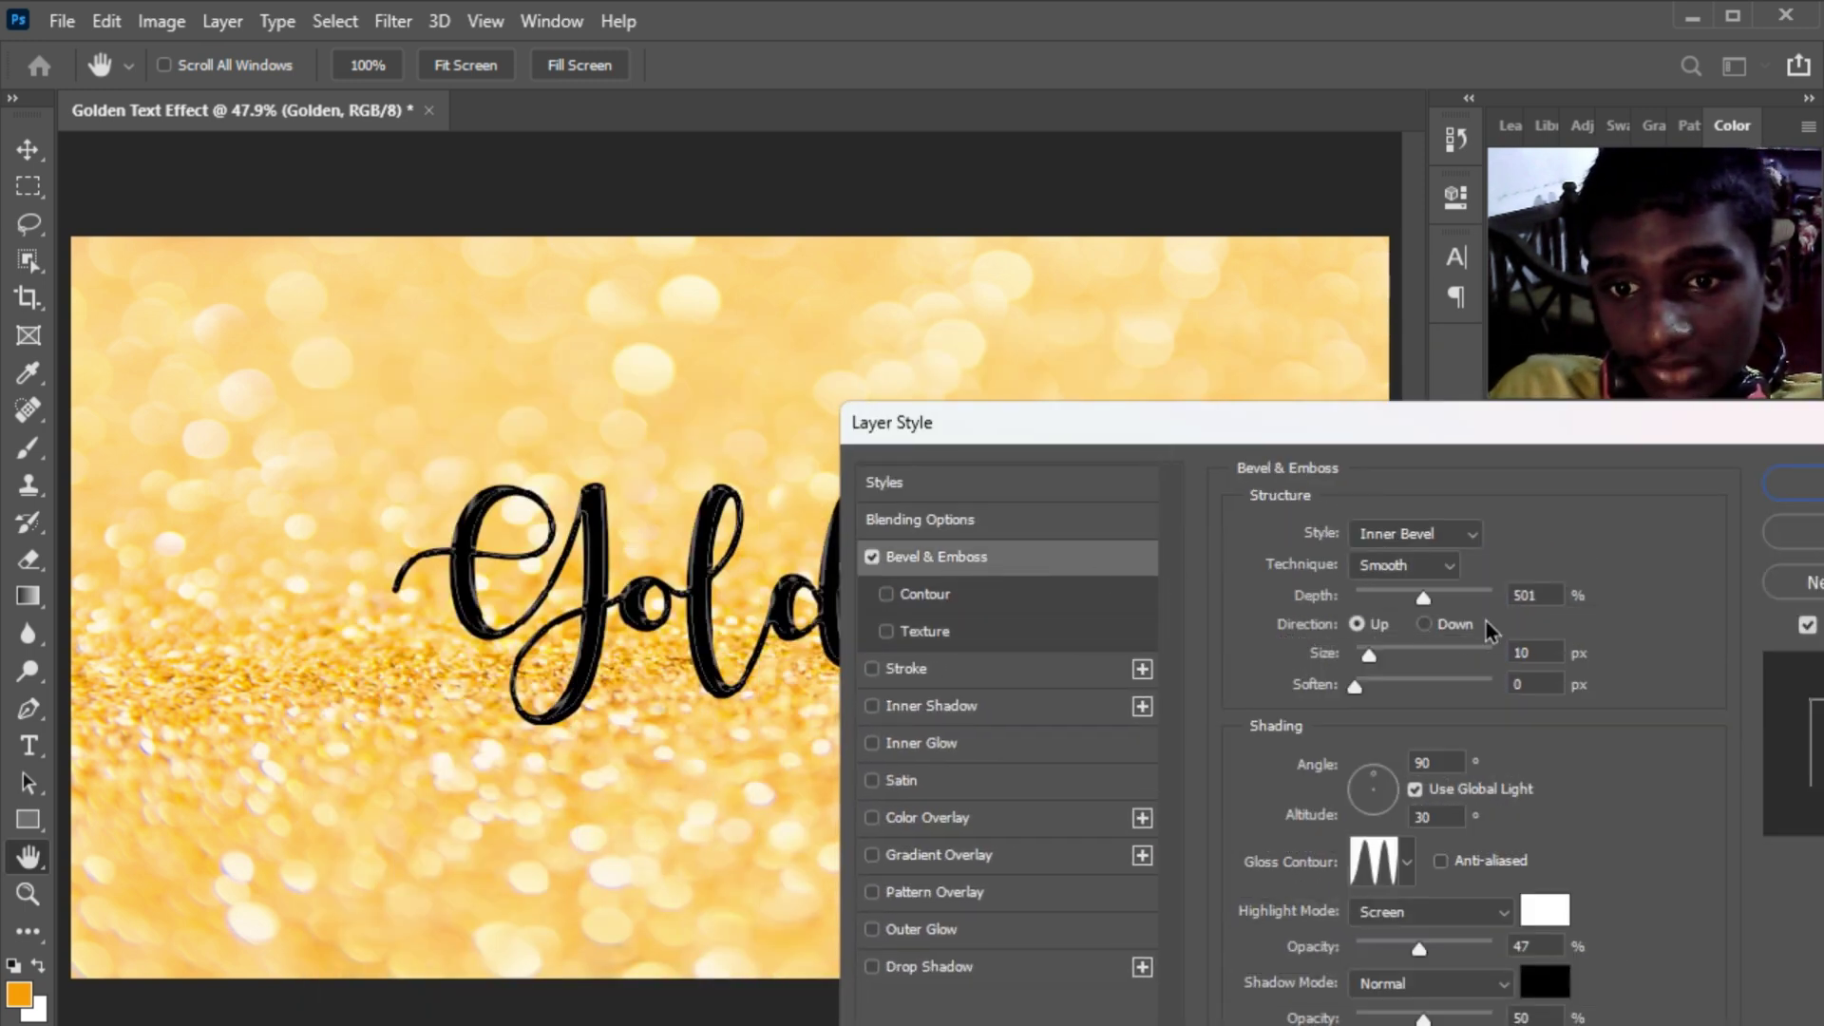
{"action": "left_click", "coordinate": [1434, 541]}
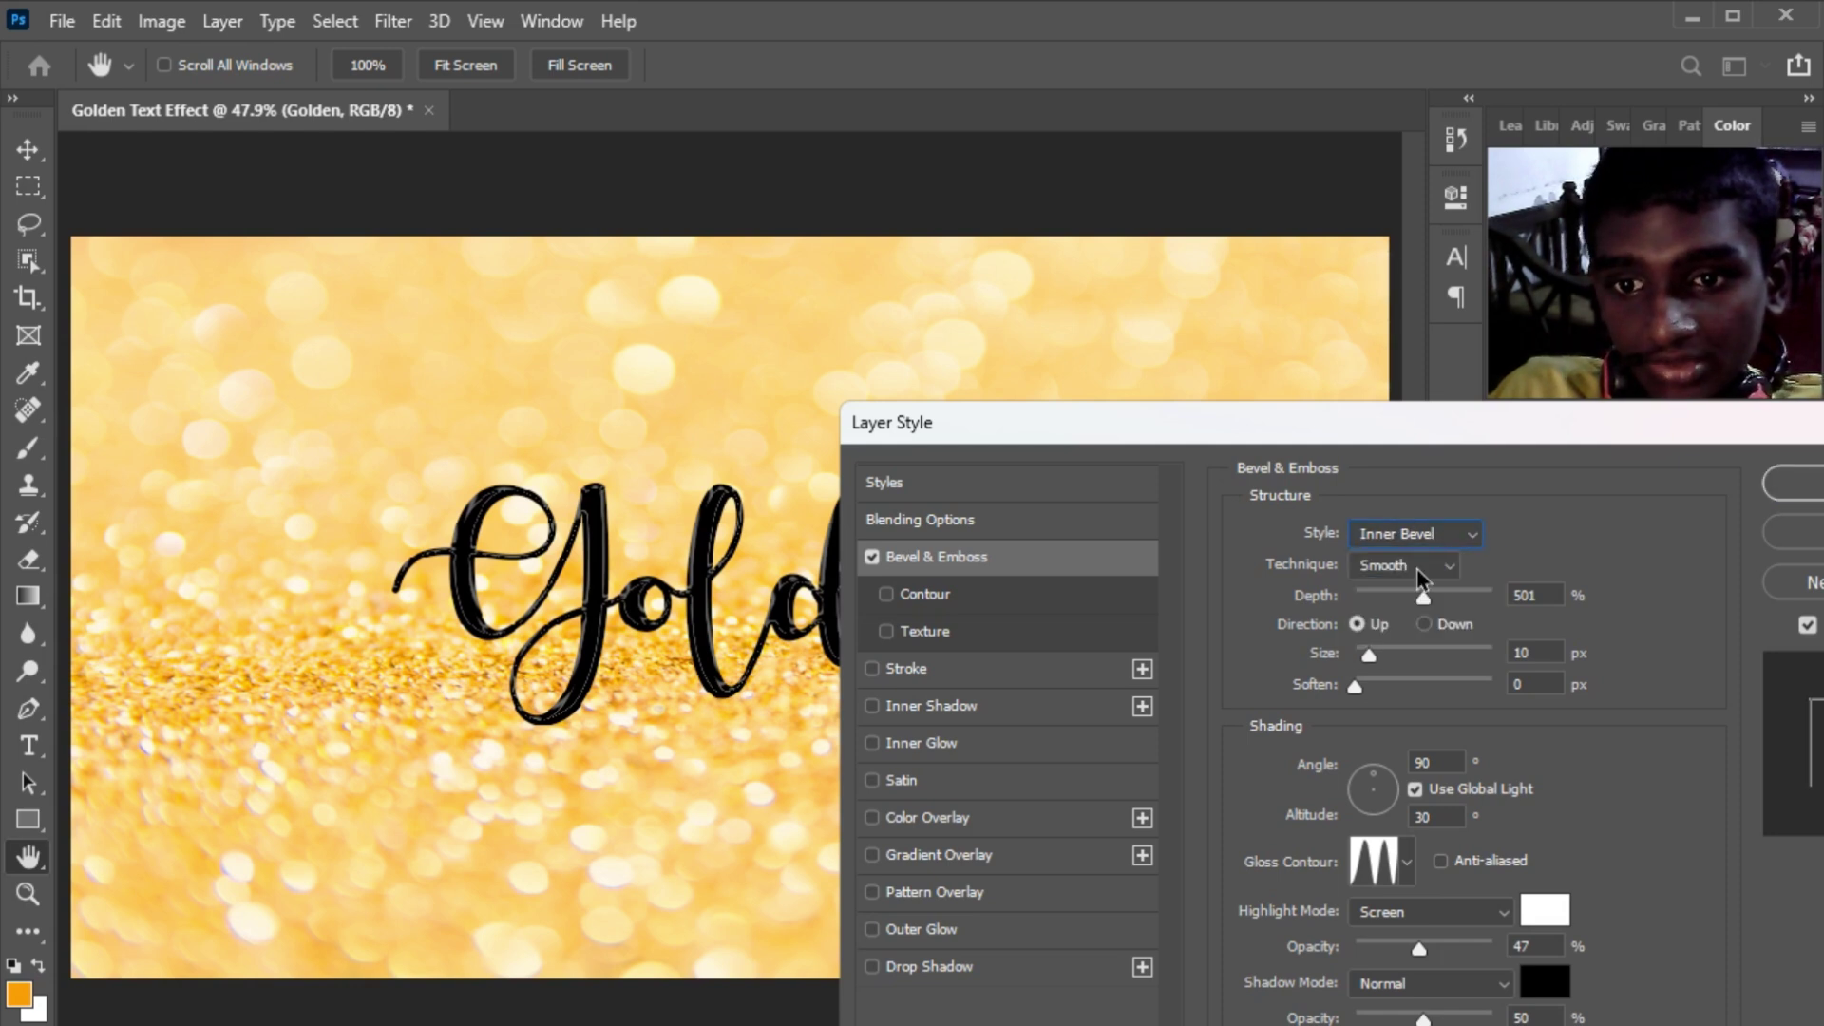
{"action": "left_click", "coordinate": [1417, 568]}
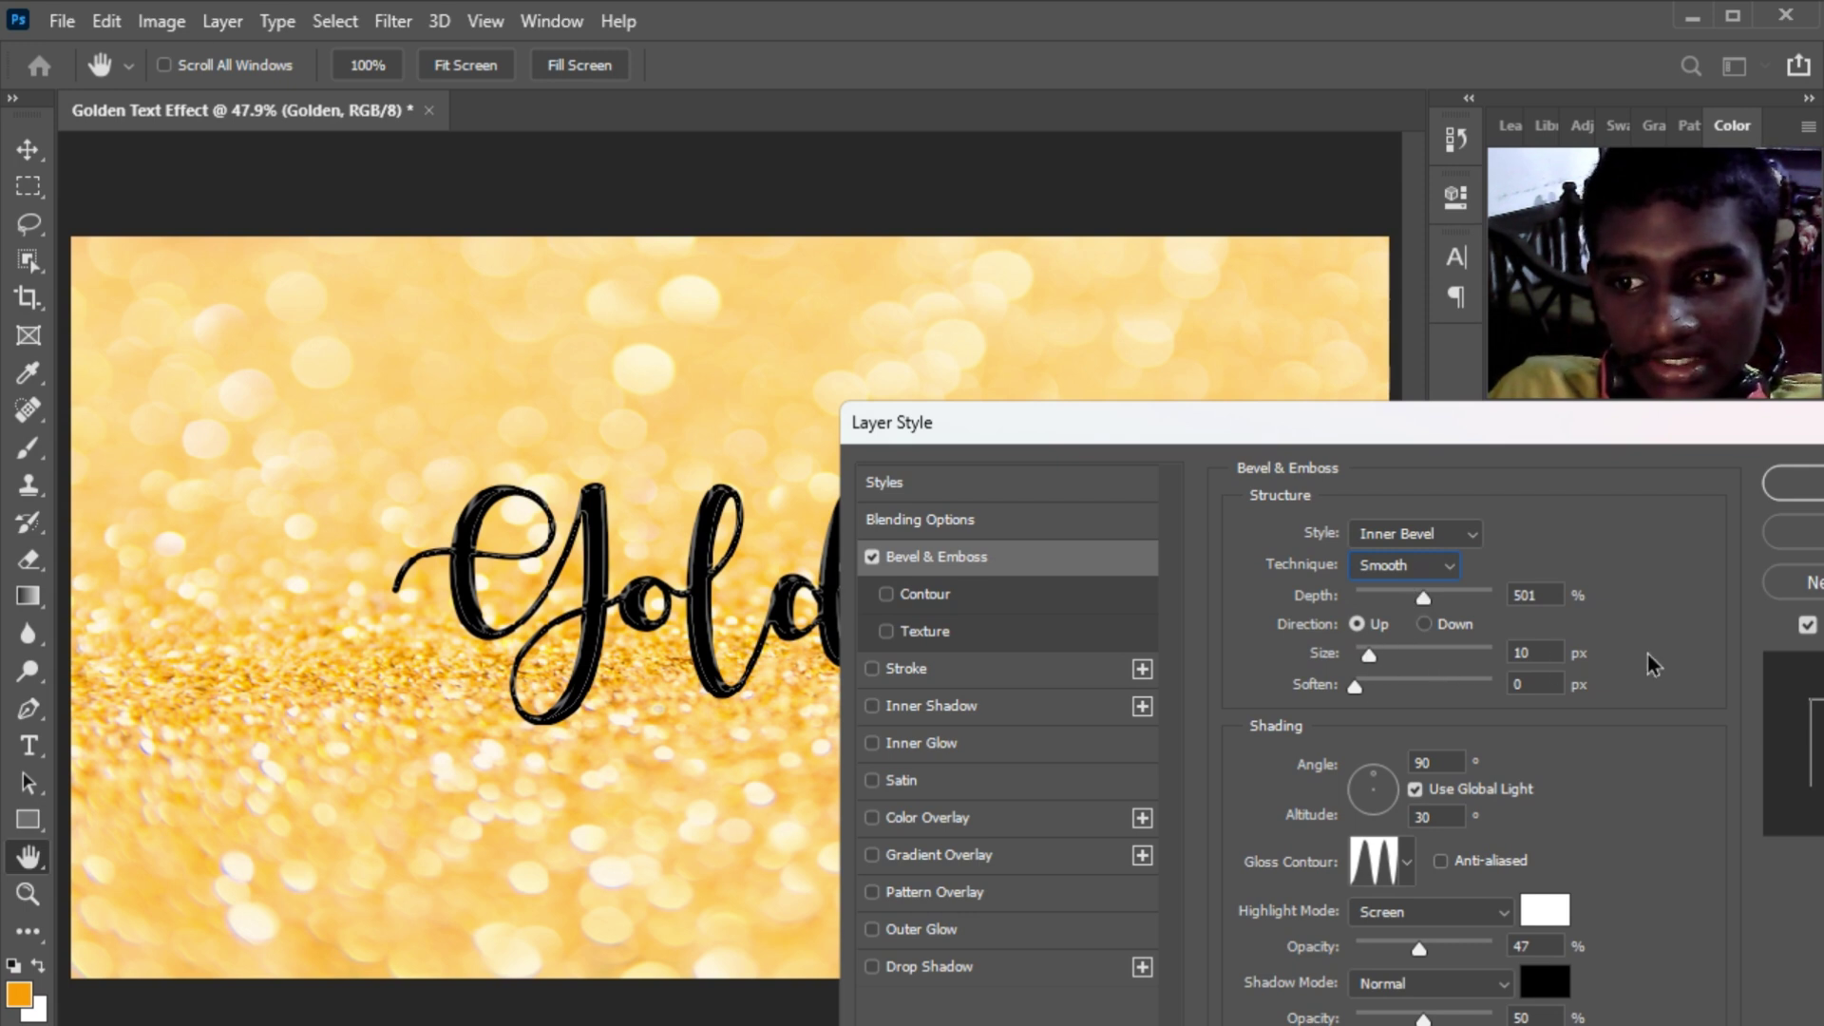
Set the bevel size to about 21 px and choose a gloss contour preset.
{"action": "left_click_drag", "start_coordinate": [1366, 655], "coordinate": [1378, 661]}
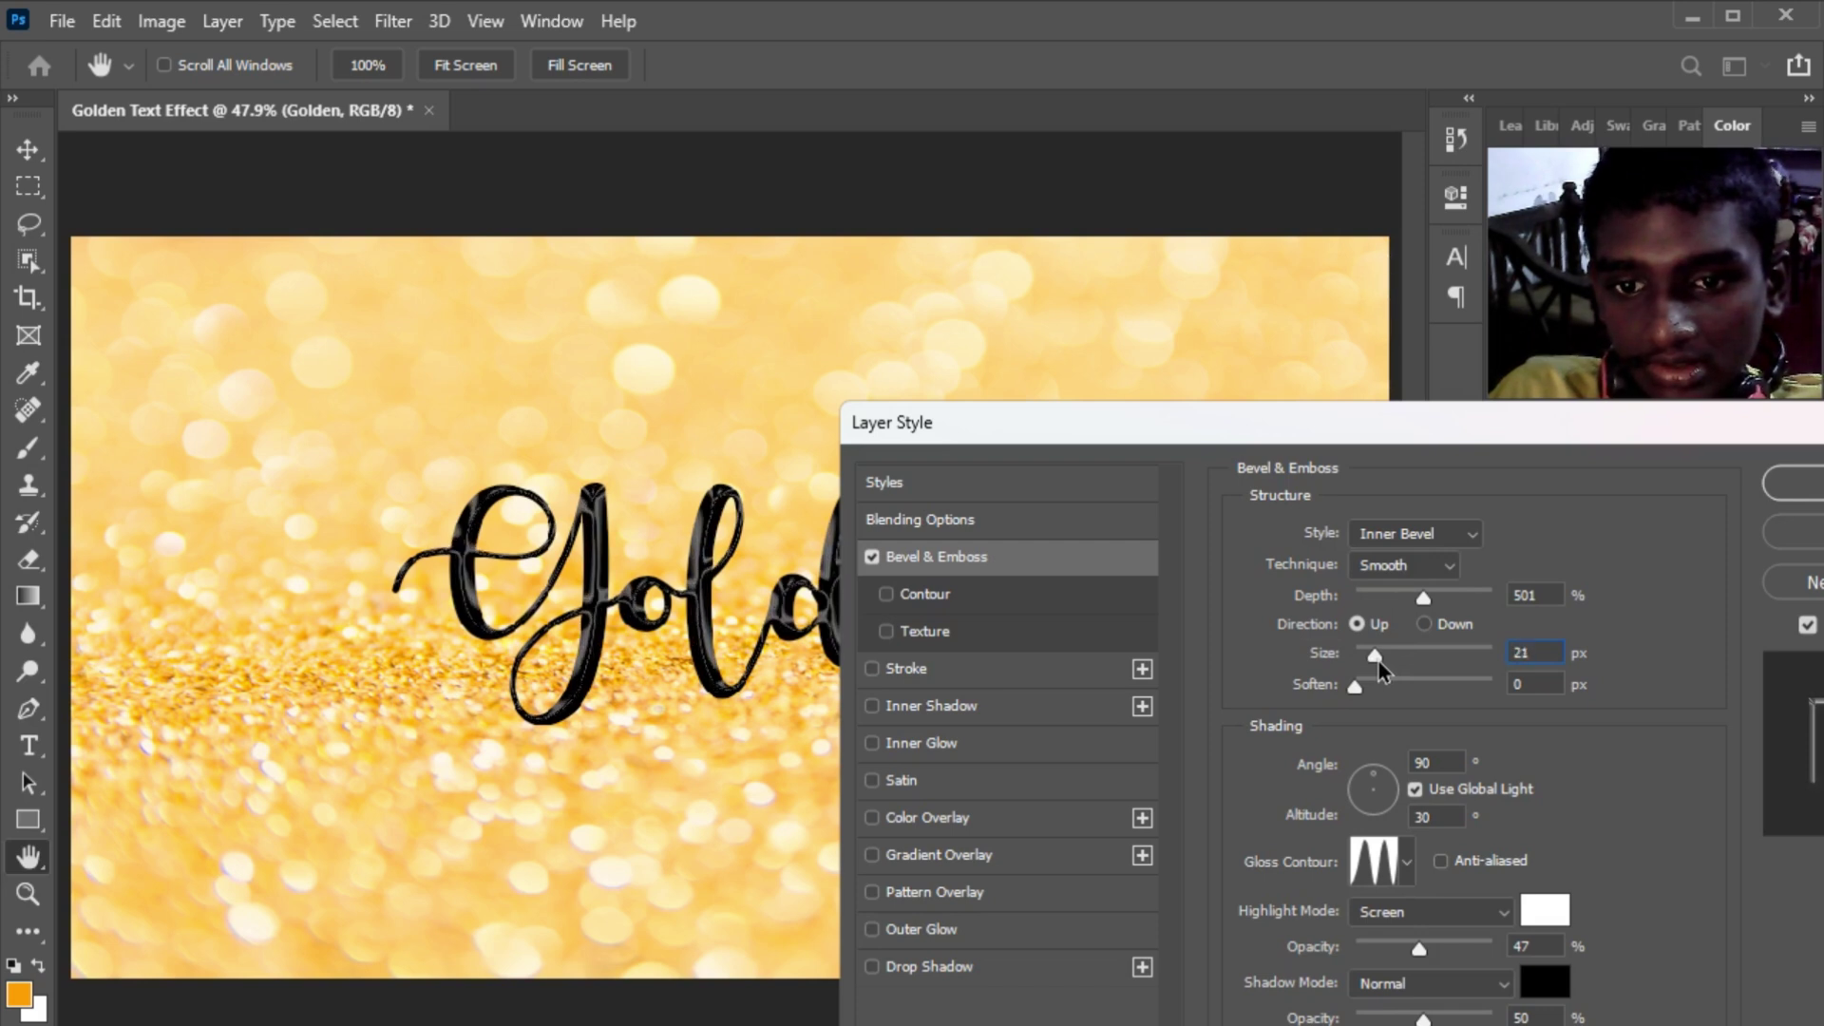
{"action": "left_click", "coordinate": [1378, 661]}
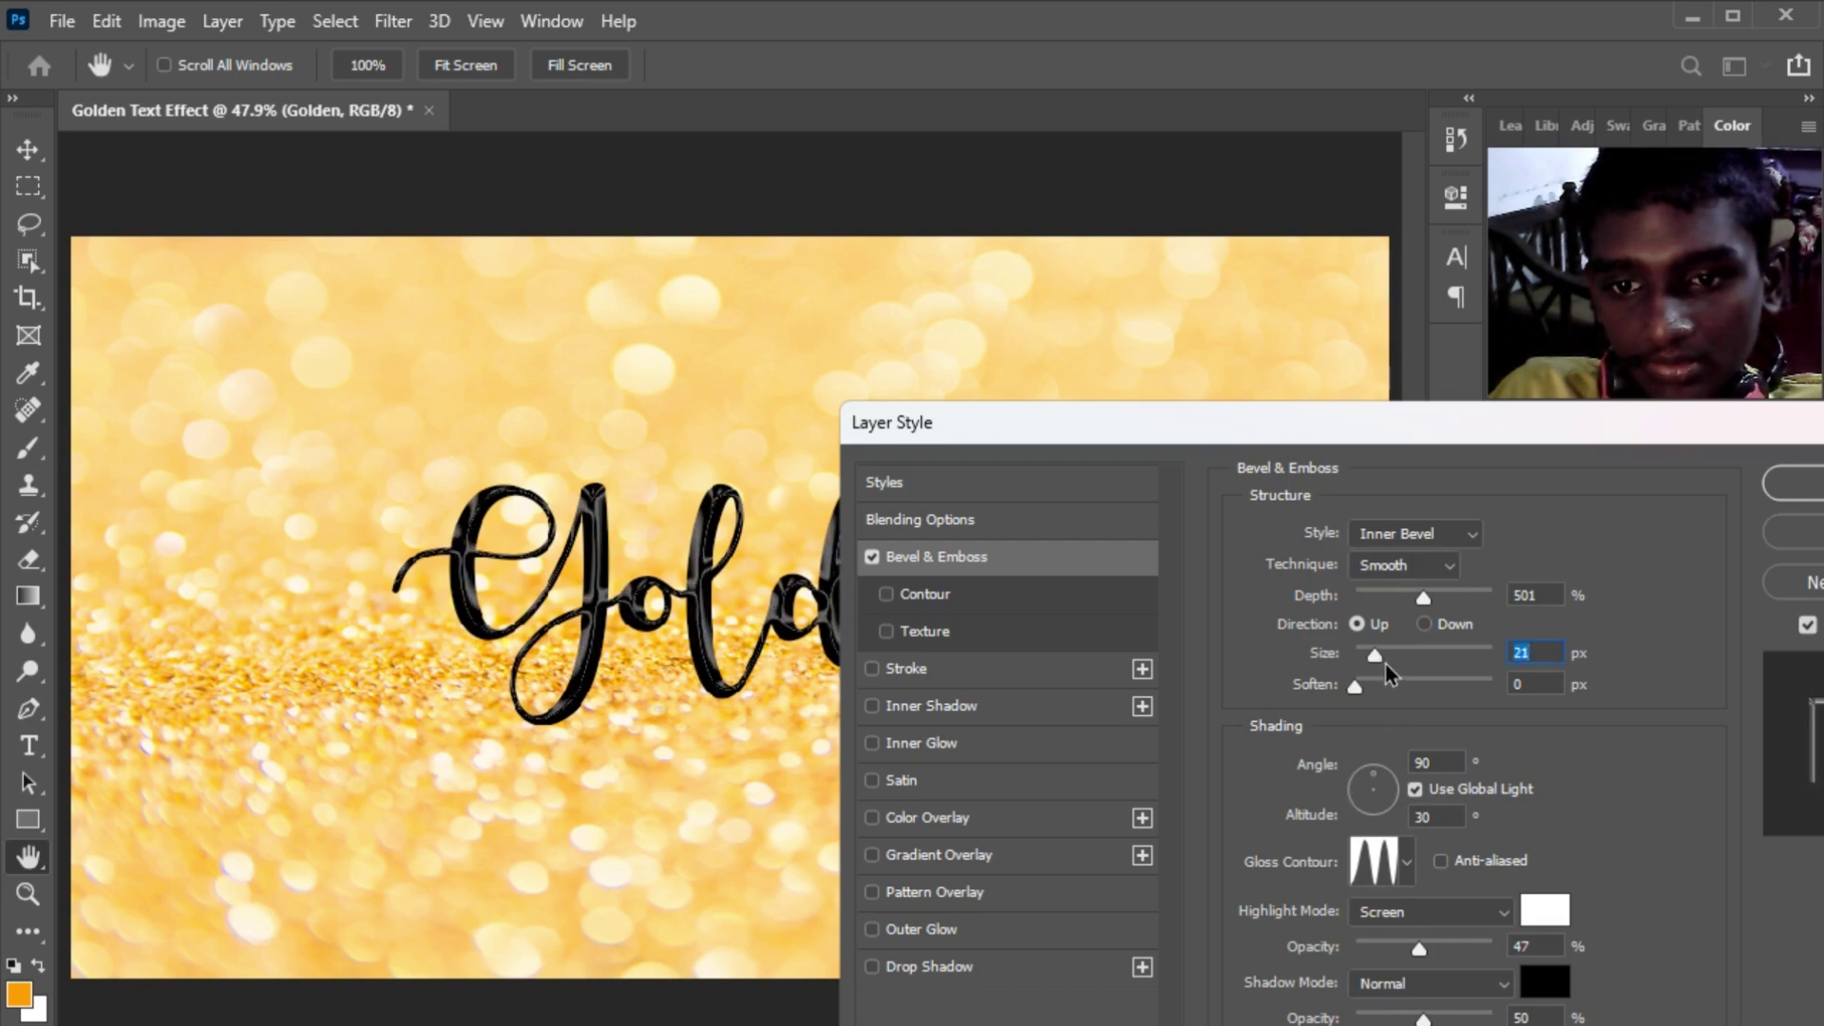
{"action": "left_click_drag", "start_coordinate": [1385, 663], "coordinate": [1377, 661]}
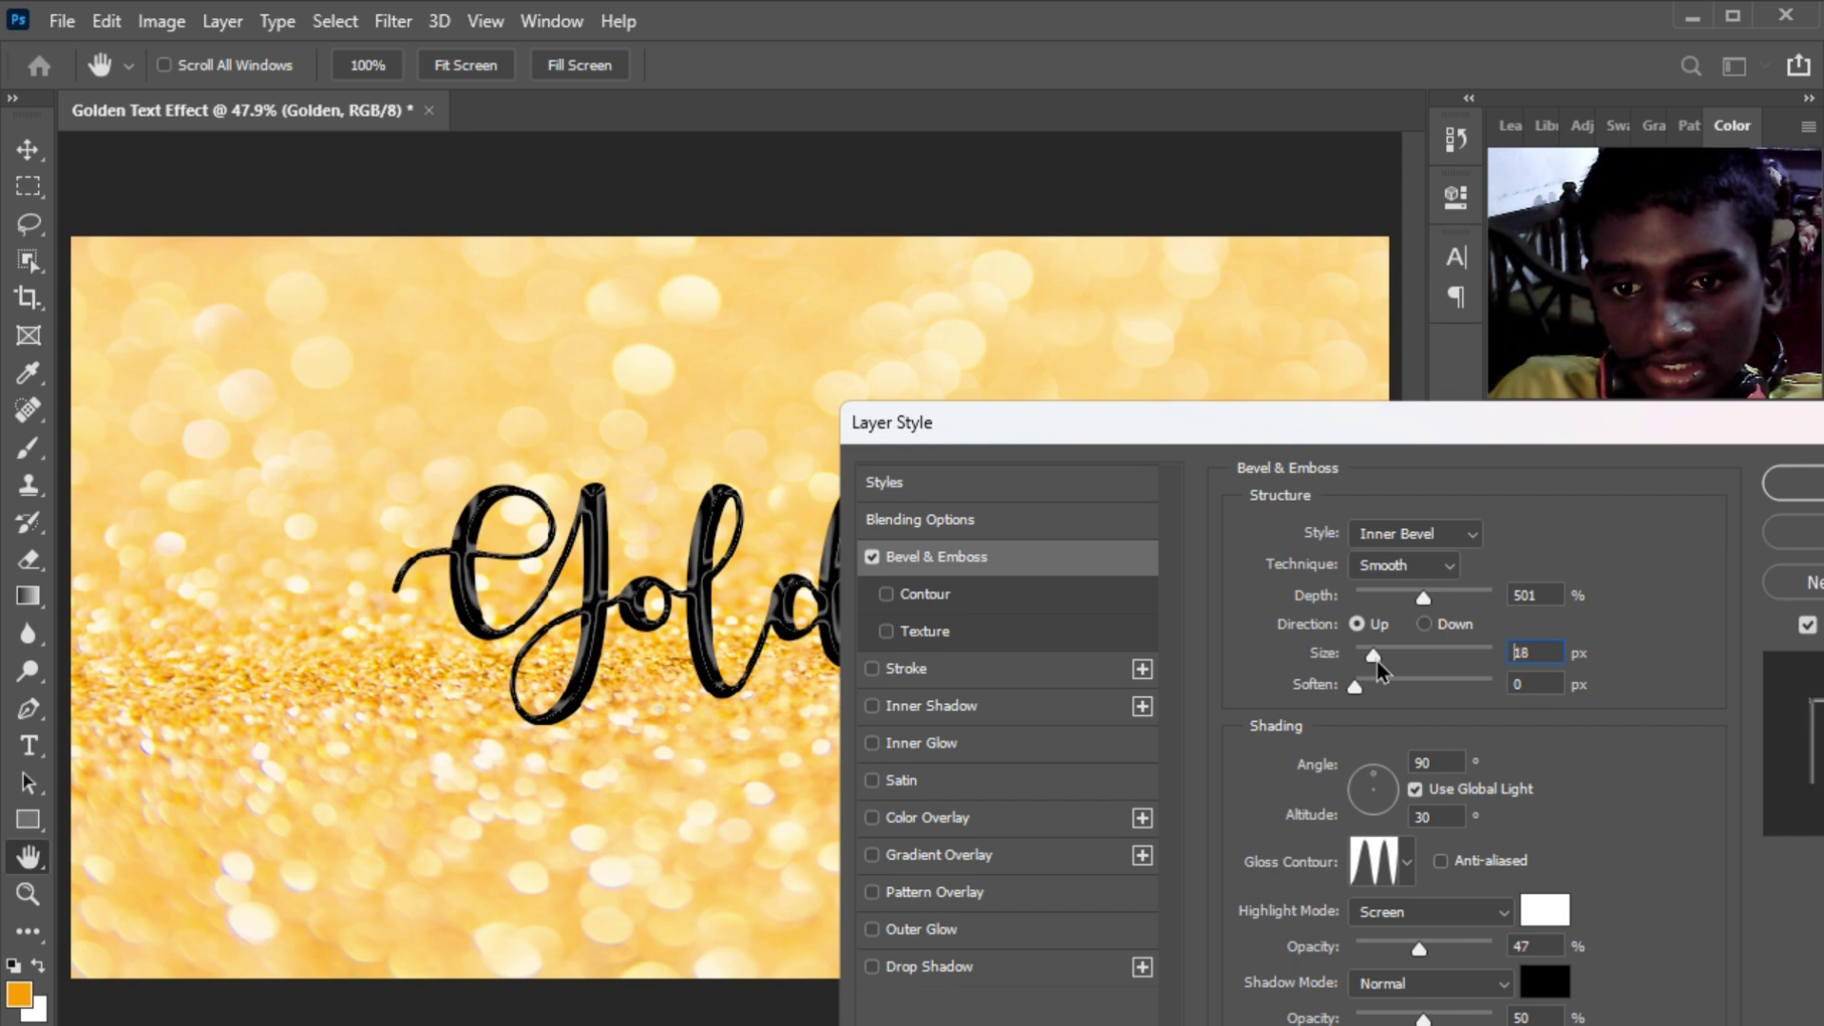
{"action": "left_click_drag", "start_coordinate": [1377, 661], "coordinate": [1377, 661]}
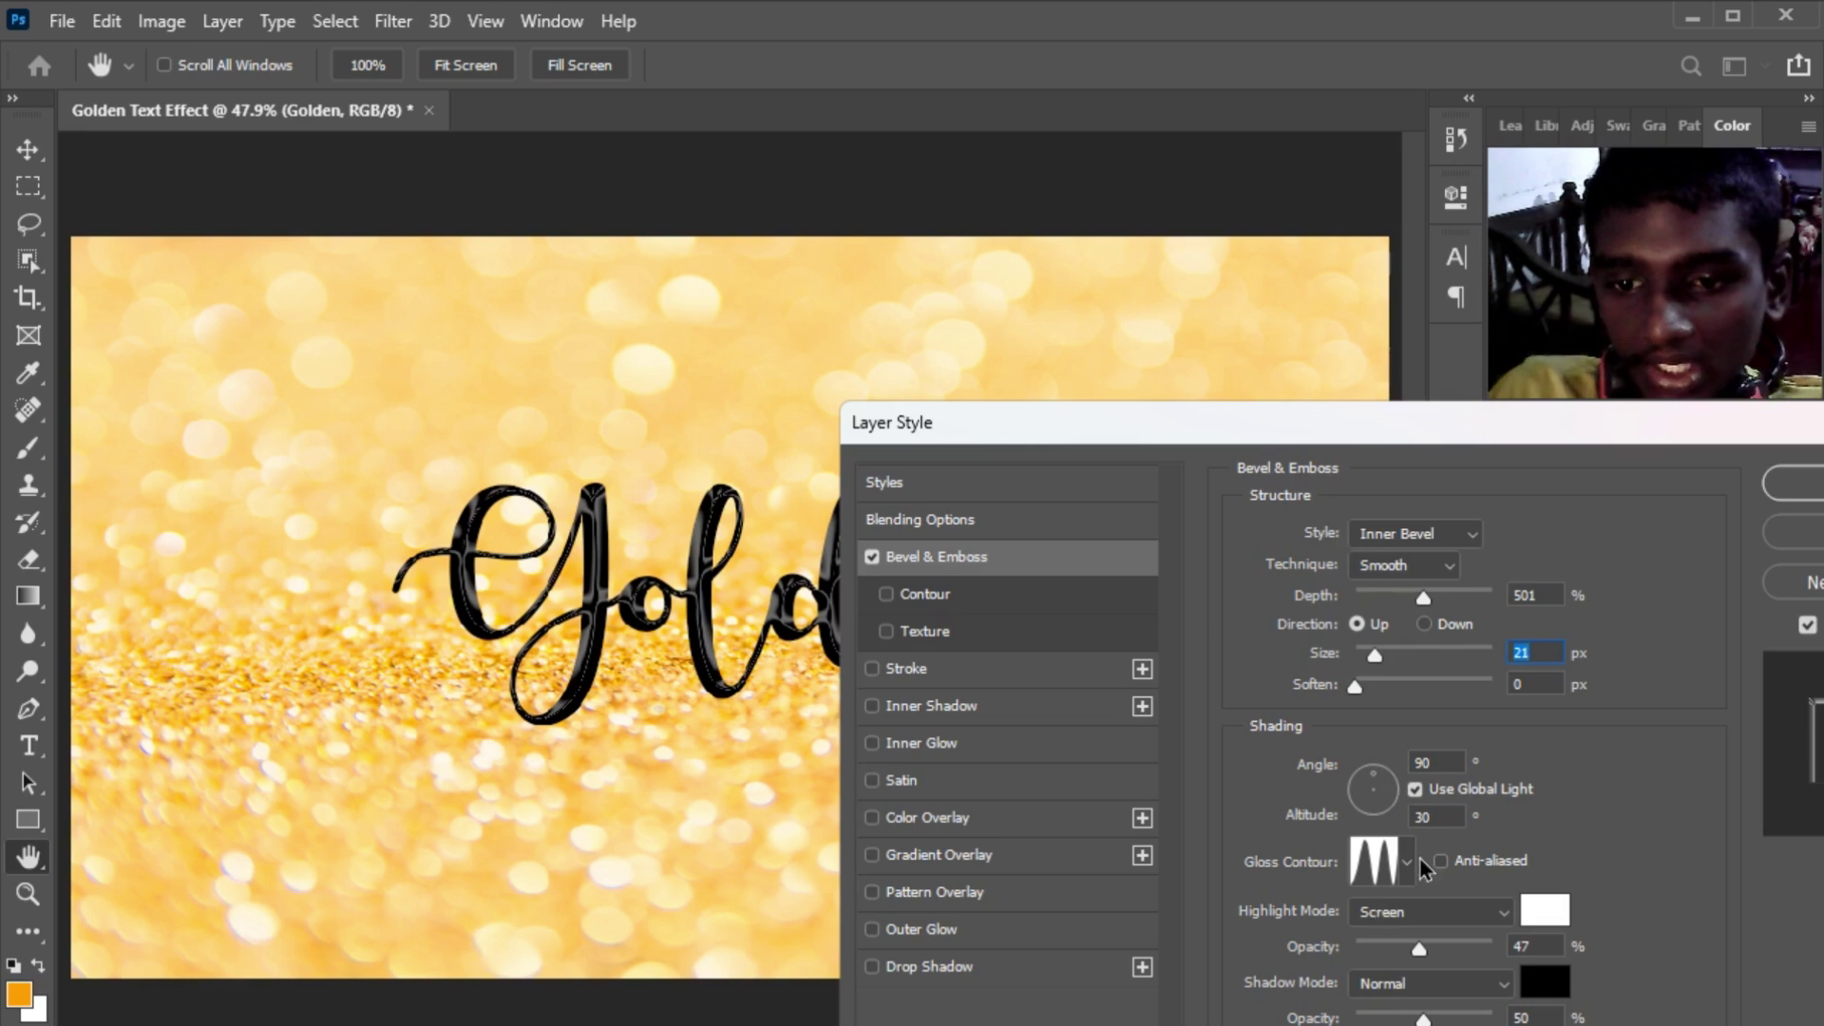
{"action": "left_click", "coordinate": [1397, 878]}
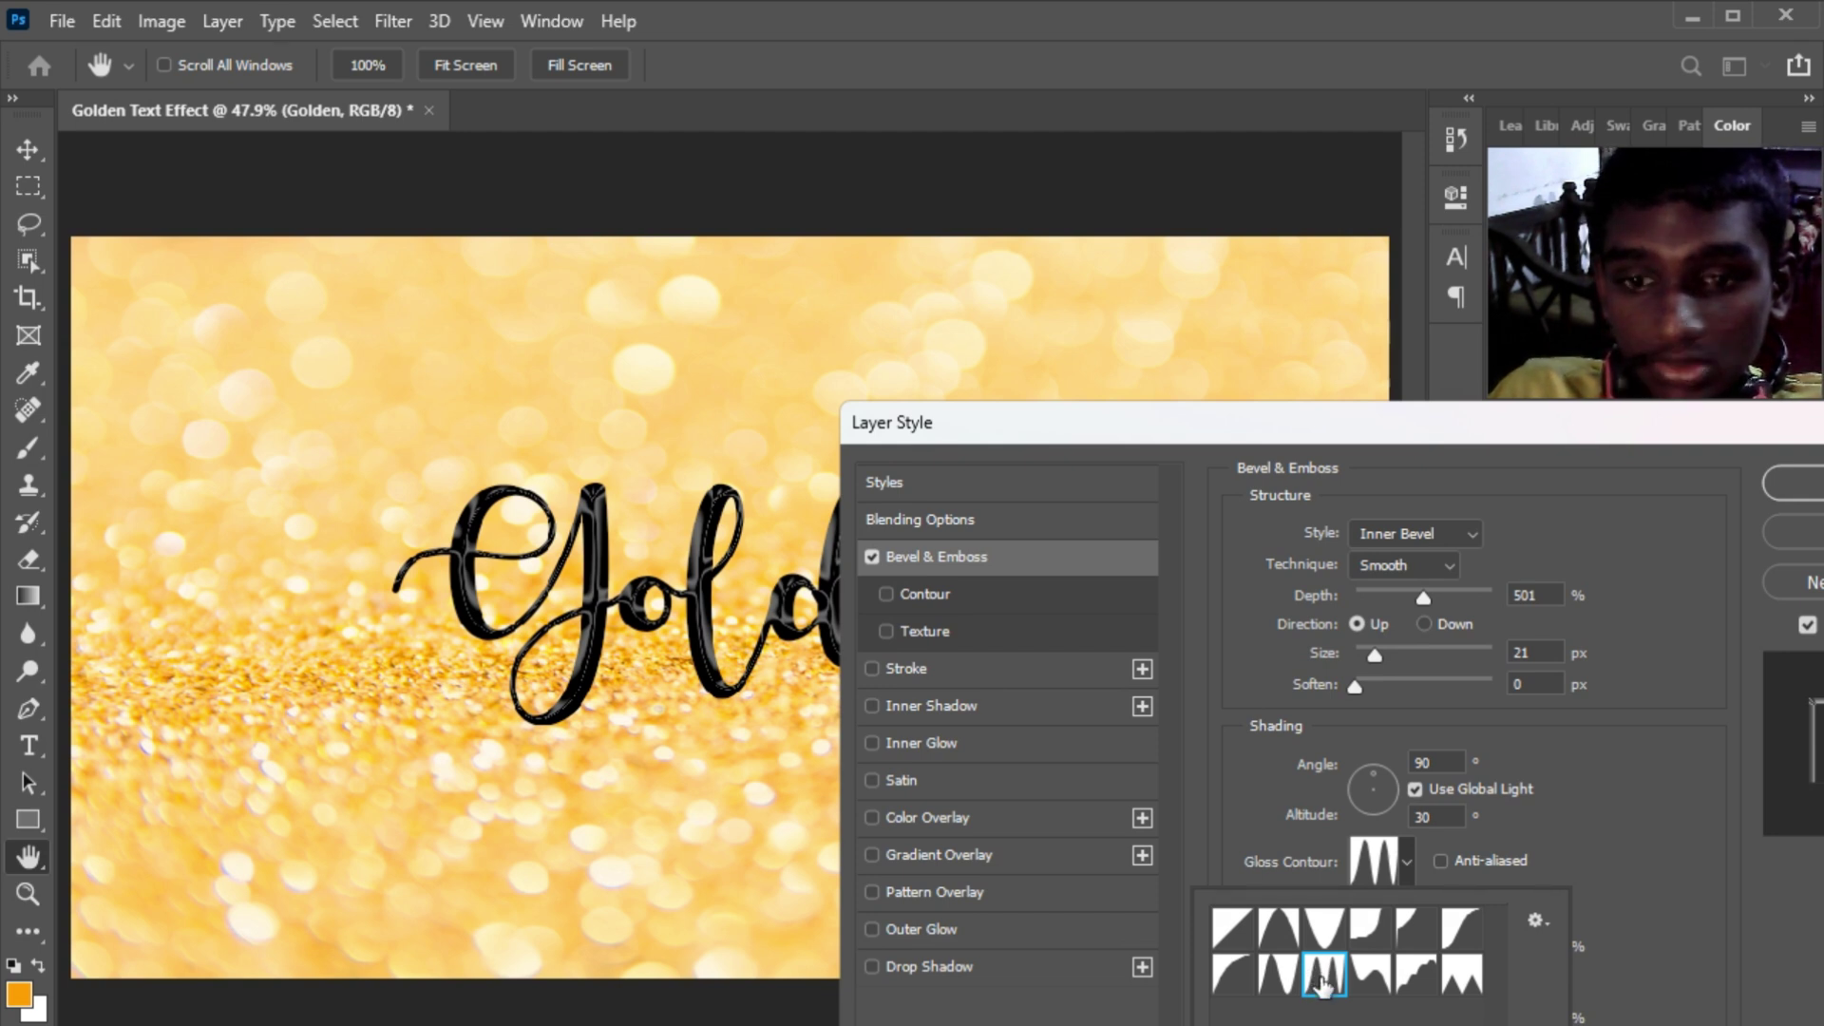
{"action": "left_click", "coordinate": [1592, 859]}
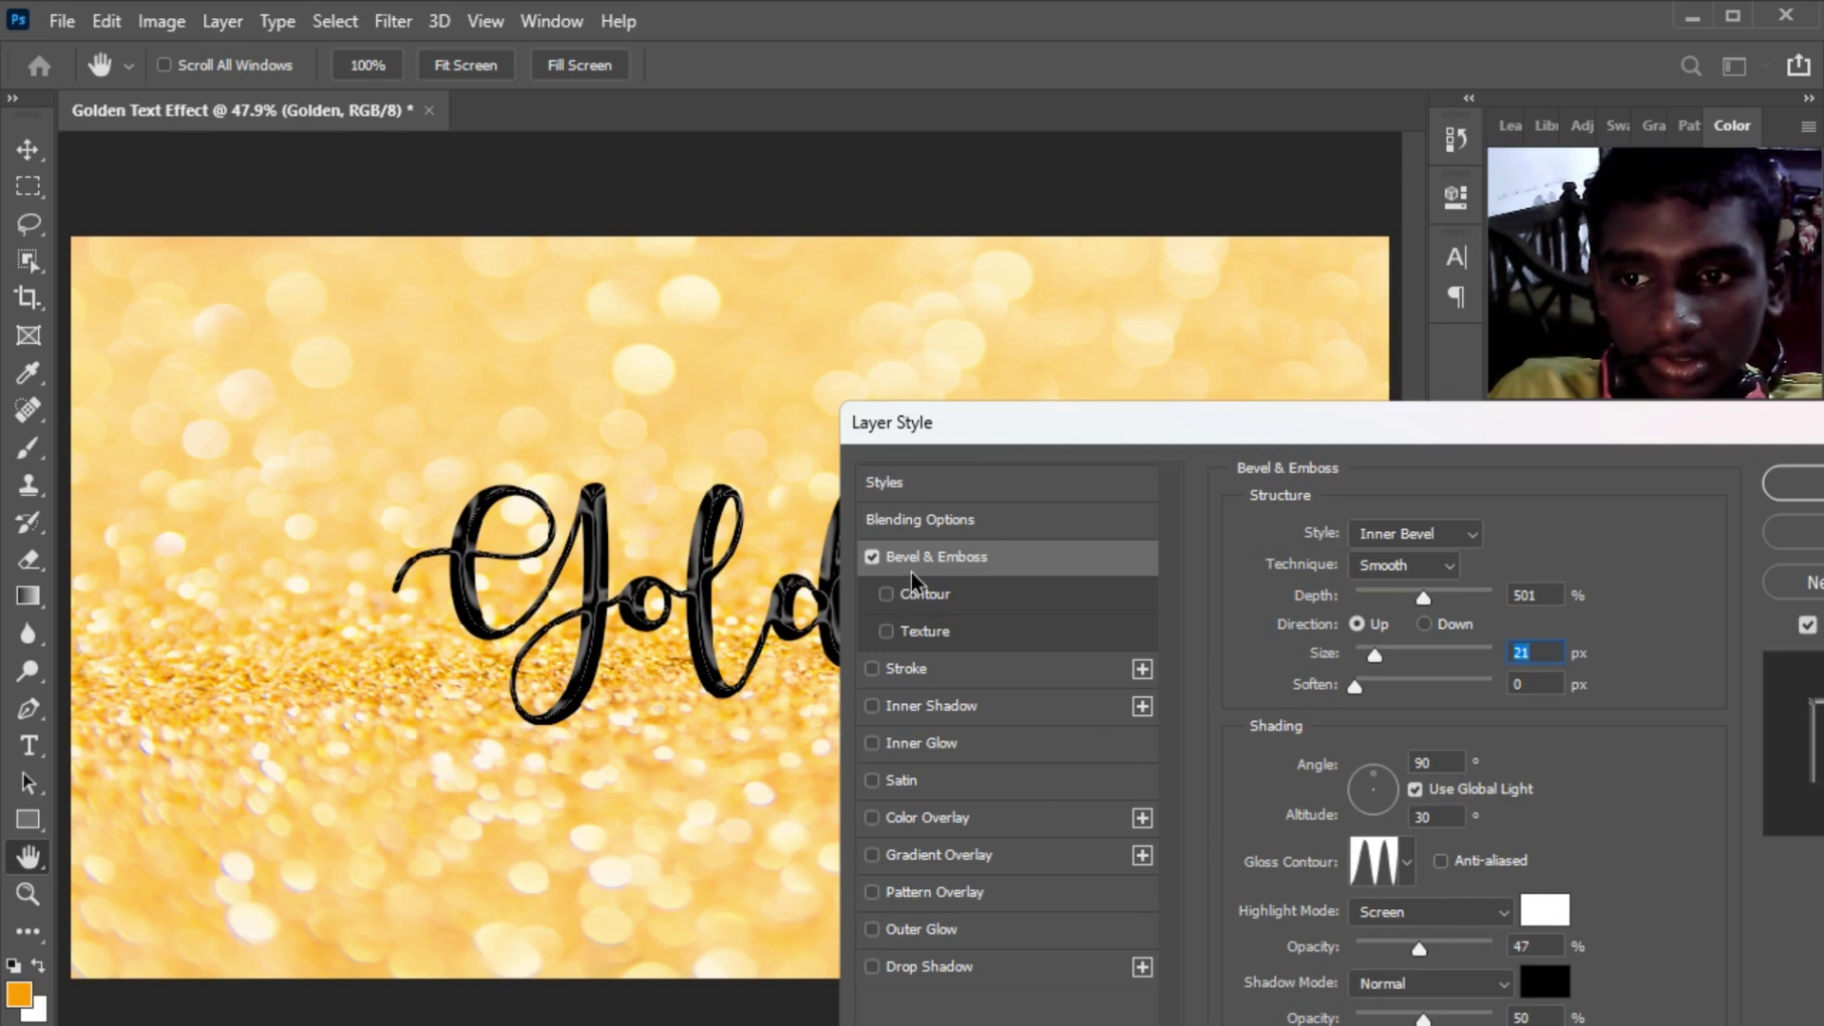
Turn on the bevel contour and add a gold ffb900 Color Overlay.
{"action": "left_click", "coordinate": [887, 595]}
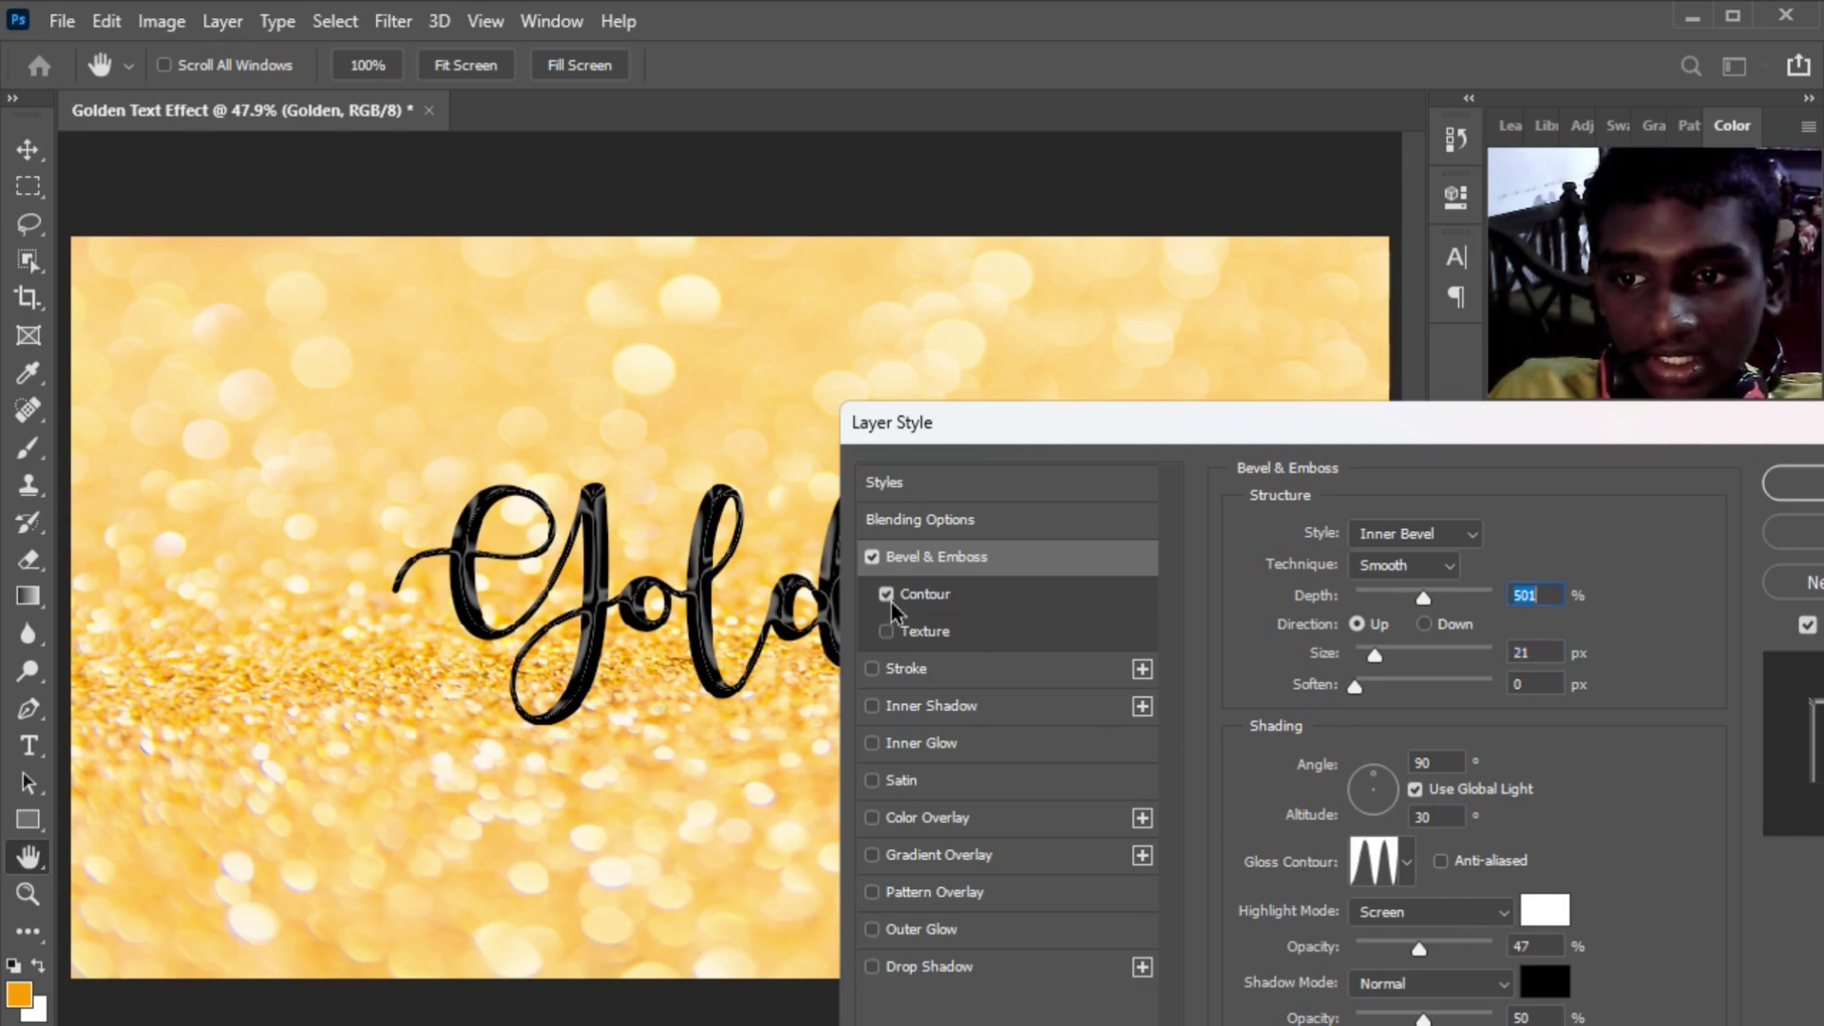
{"action": "left_click", "coordinate": [953, 822]}
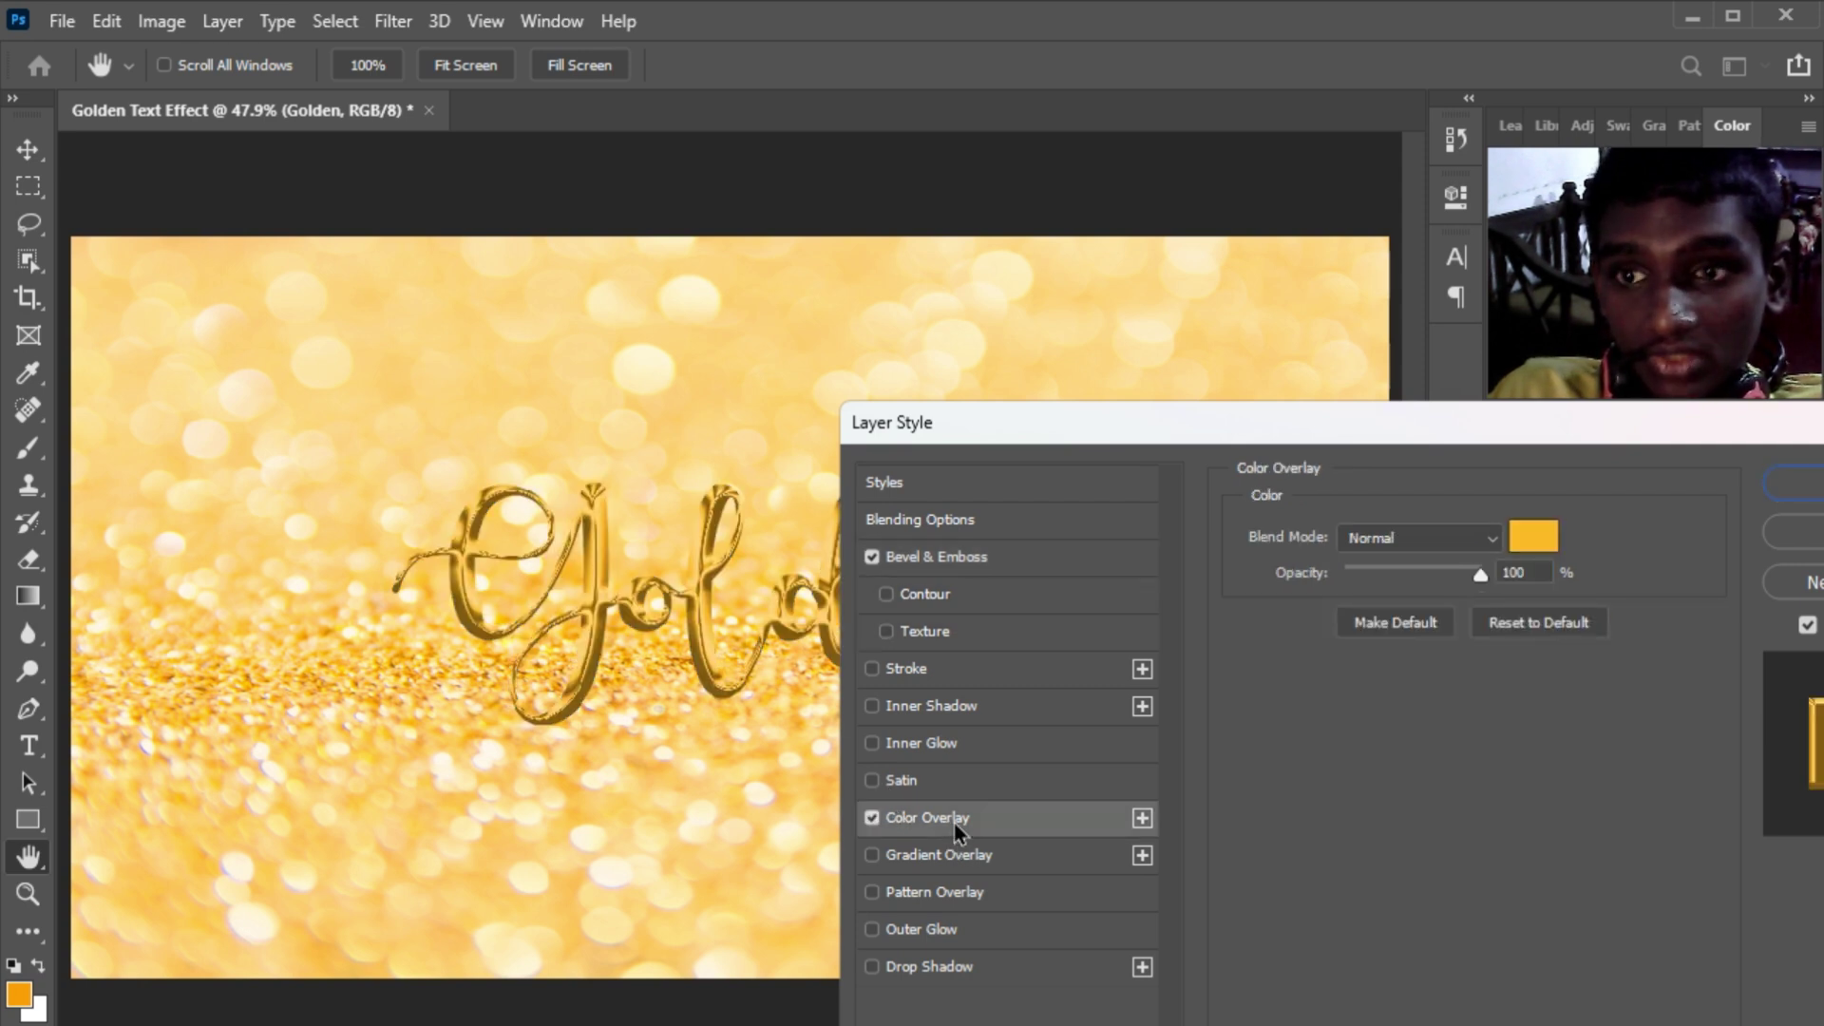
{"action": "left_click", "coordinate": [1533, 537]}
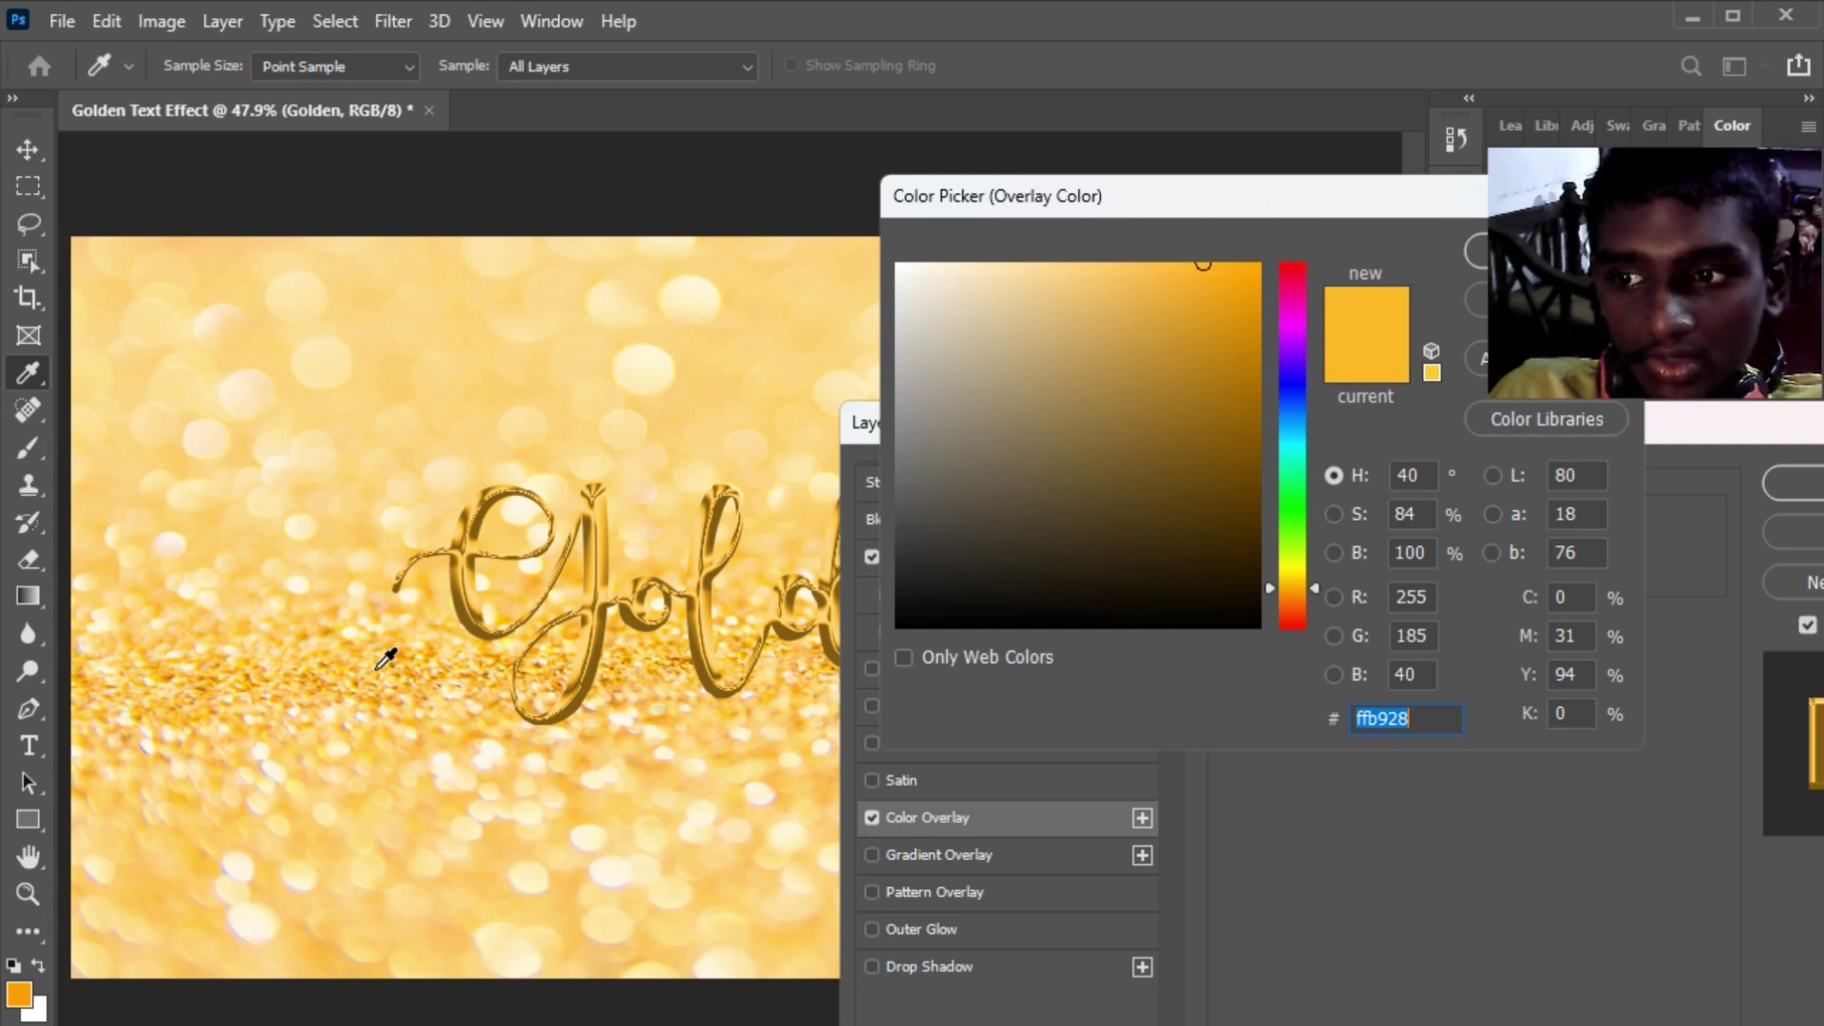
{"action": "left_click", "coordinate": [380, 666]}
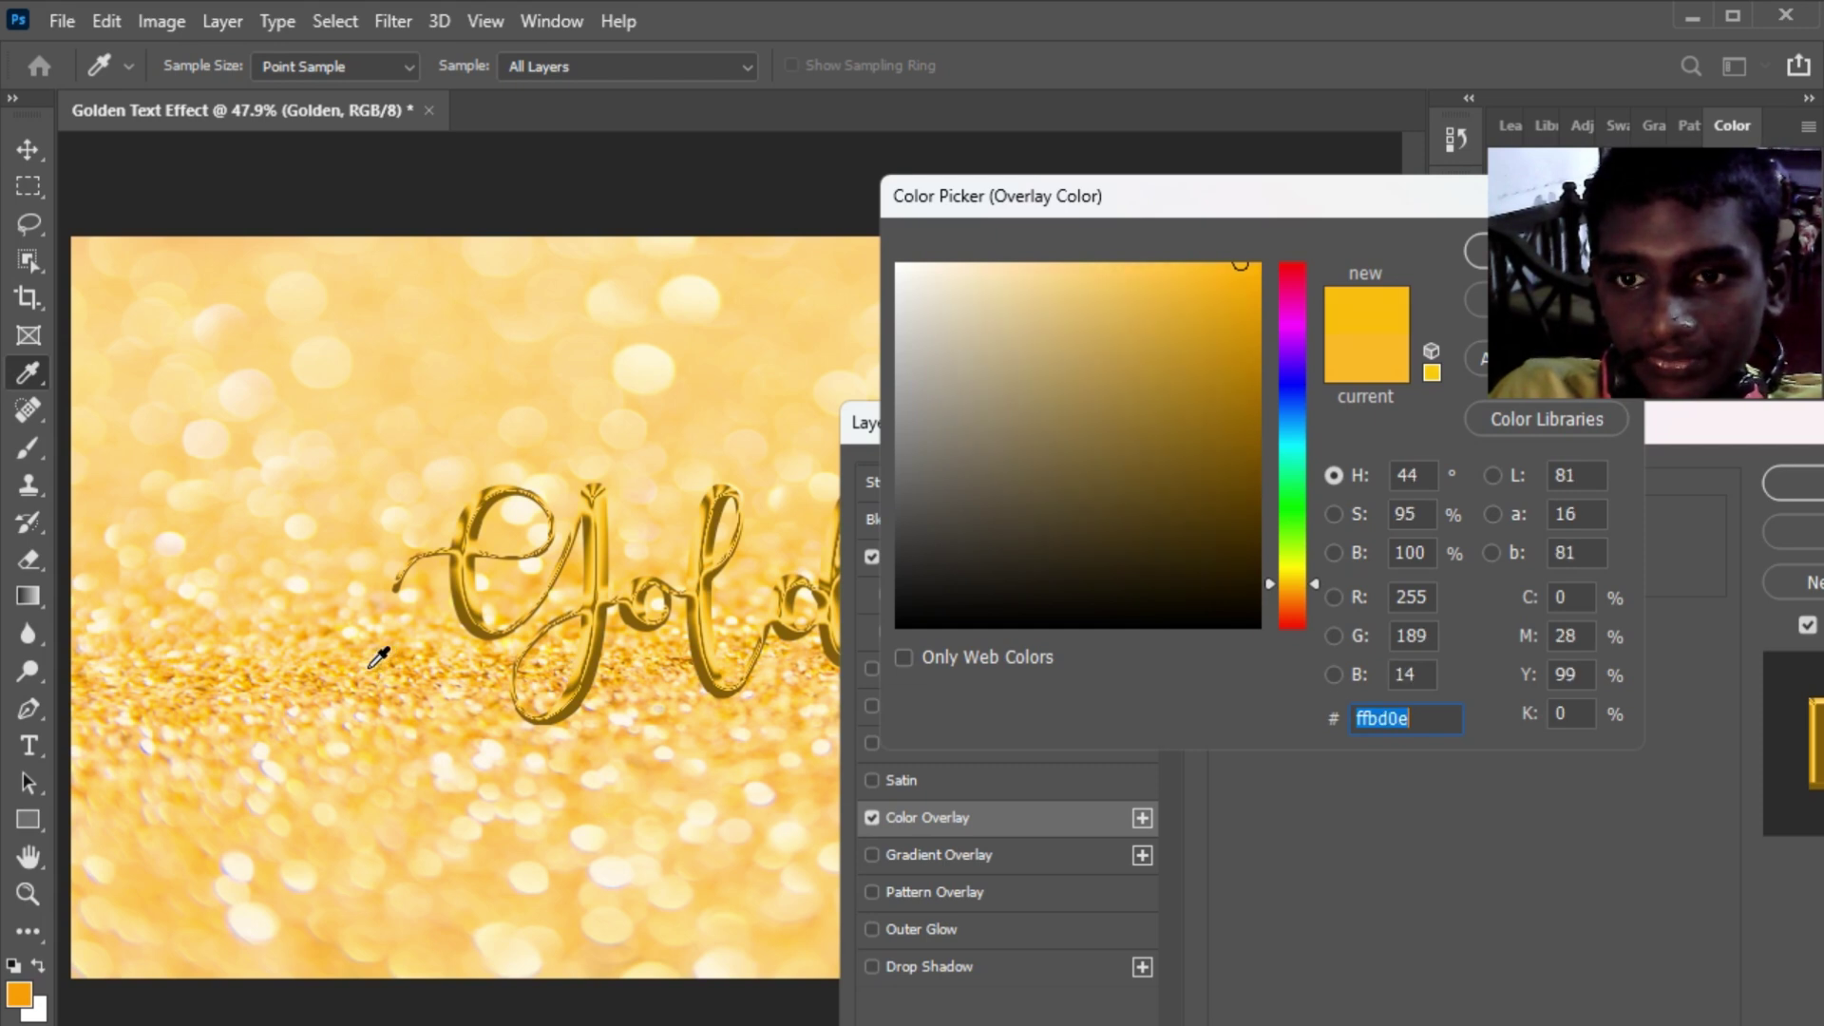
{"action": "left_click_drag", "start_coordinate": [1241, 264], "coordinate": [1261, 261]}
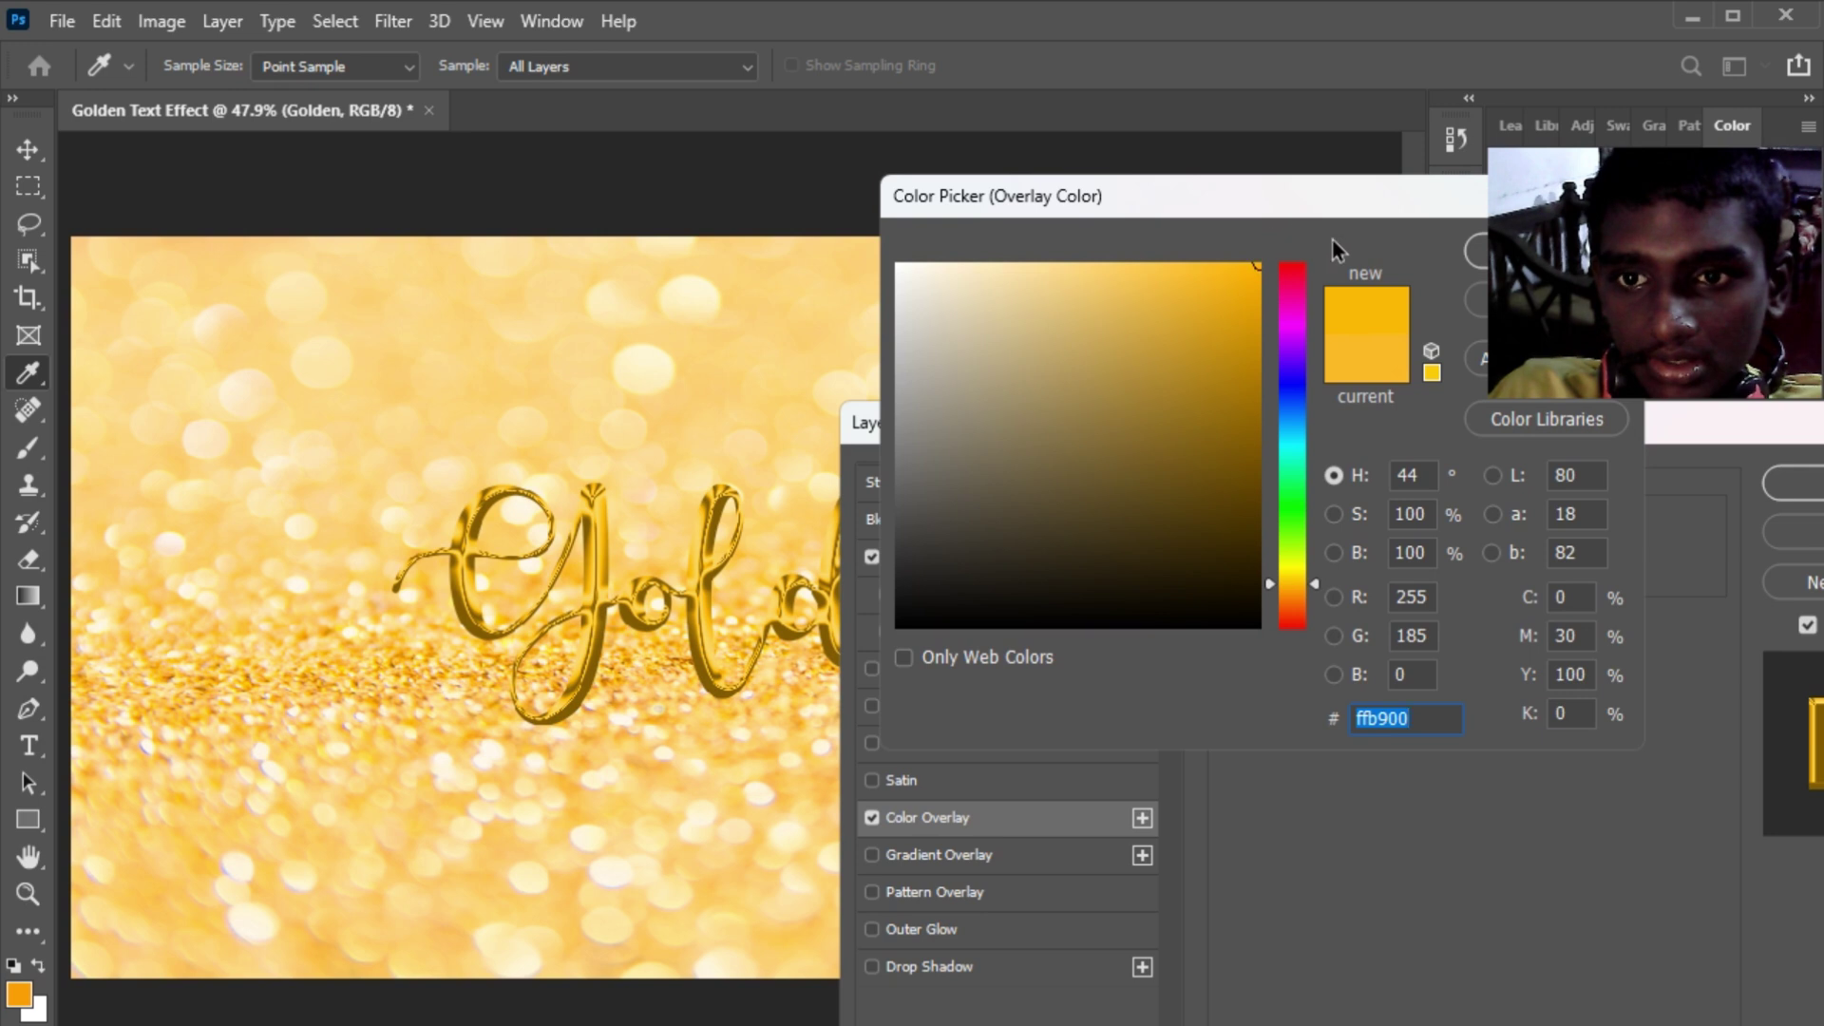
{"action": "key", "text": "Return"}
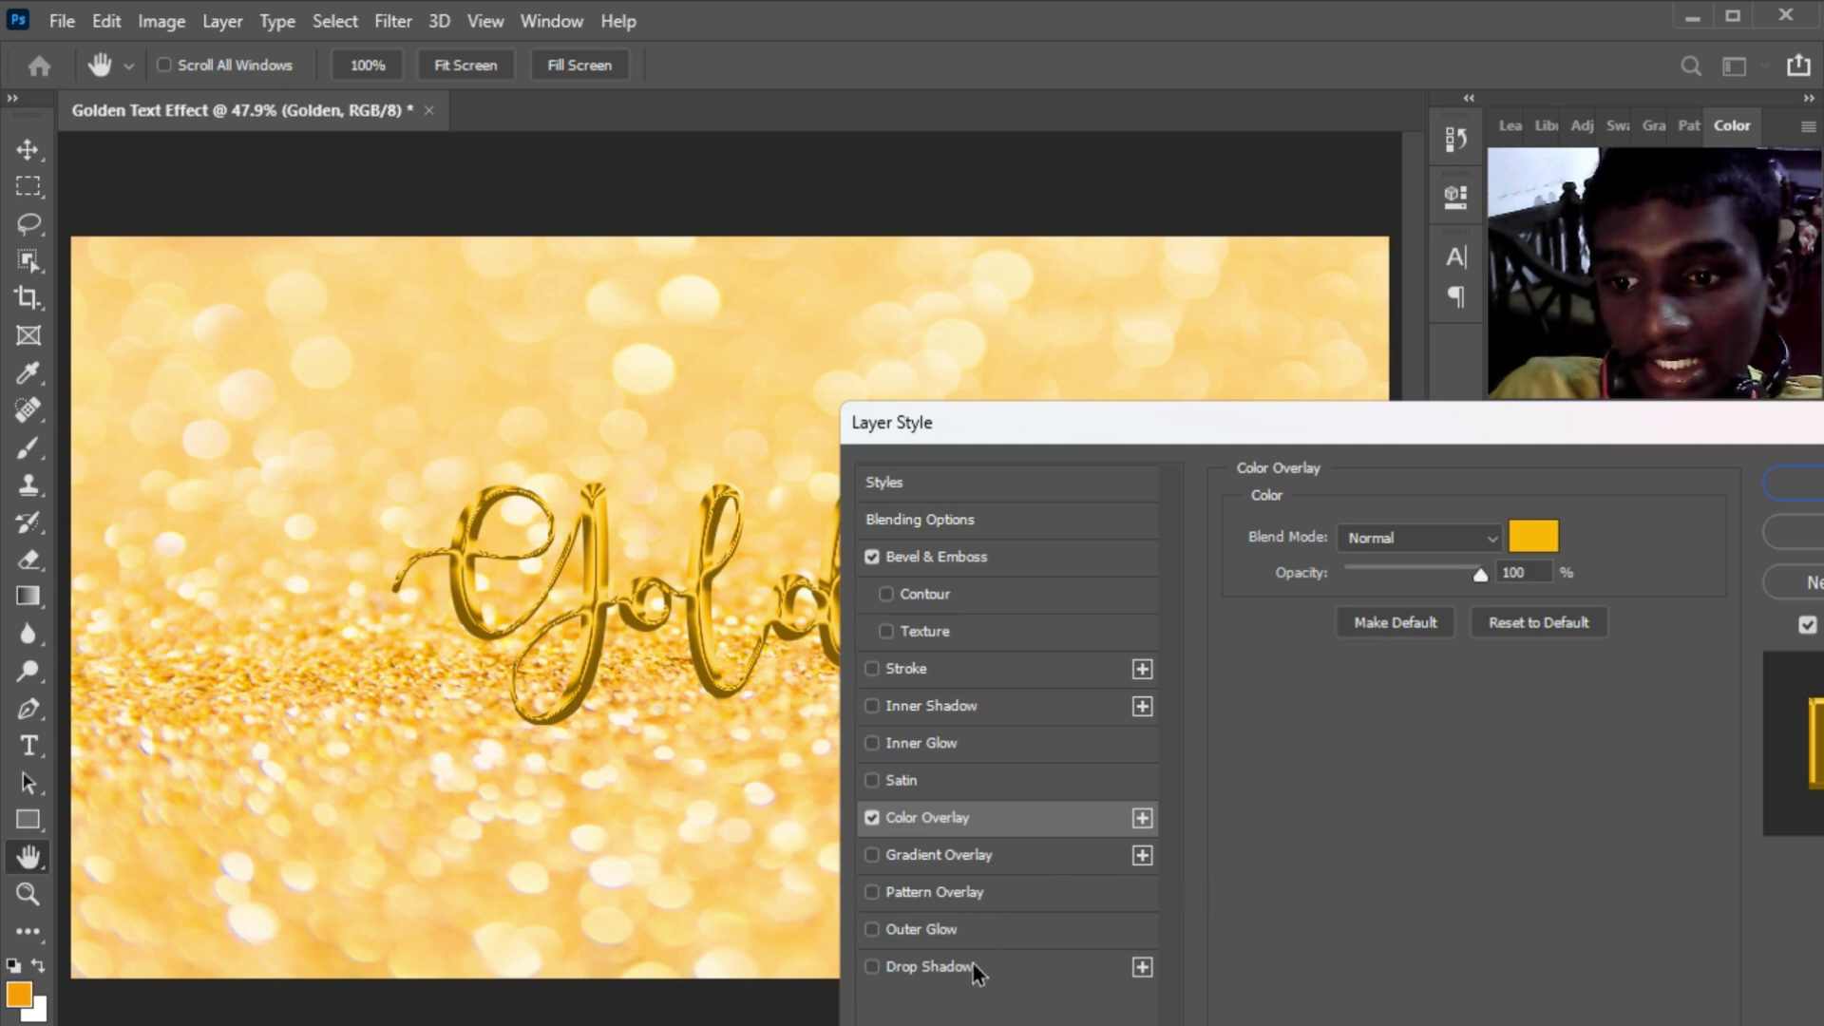
Add a soft Drop Shadow and apply the layer style.
{"action": "left_click", "coordinate": [870, 969]}
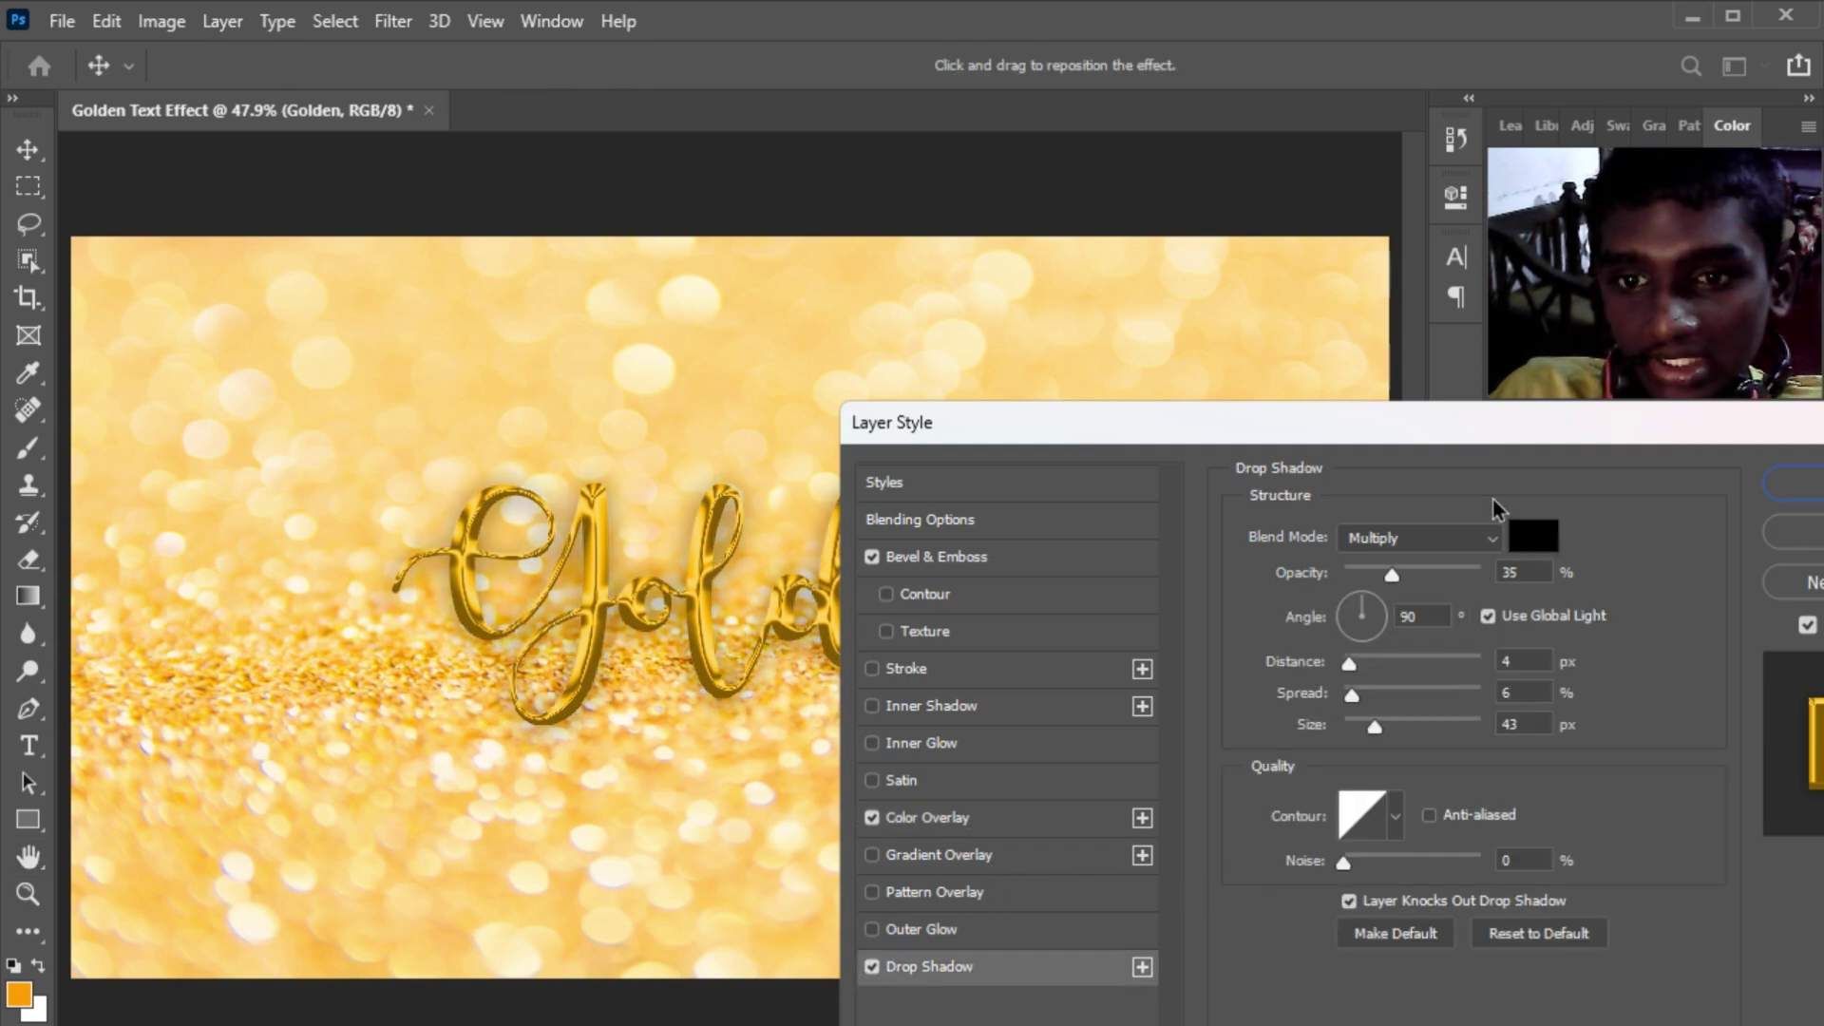
{"action": "left_click_drag", "start_coordinate": [1621, 428], "coordinate": [1052, 306]}
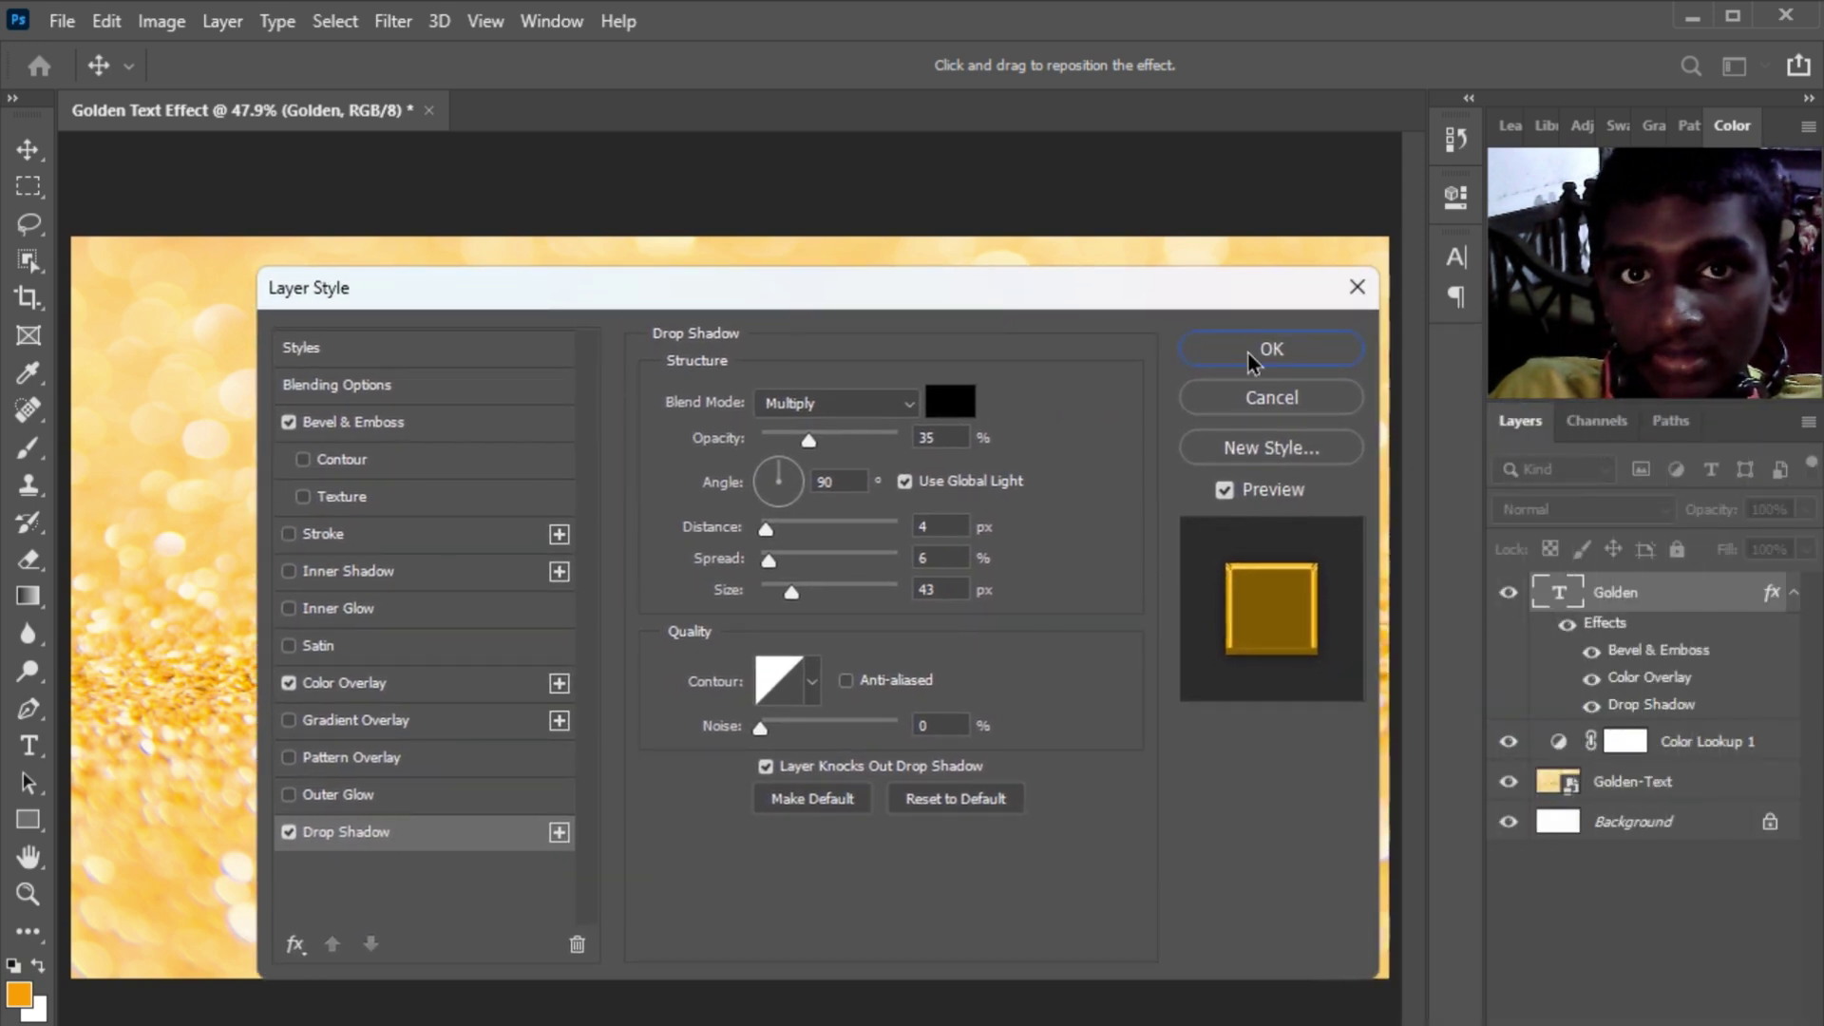
{"action": "left_click", "coordinate": [1247, 351]}
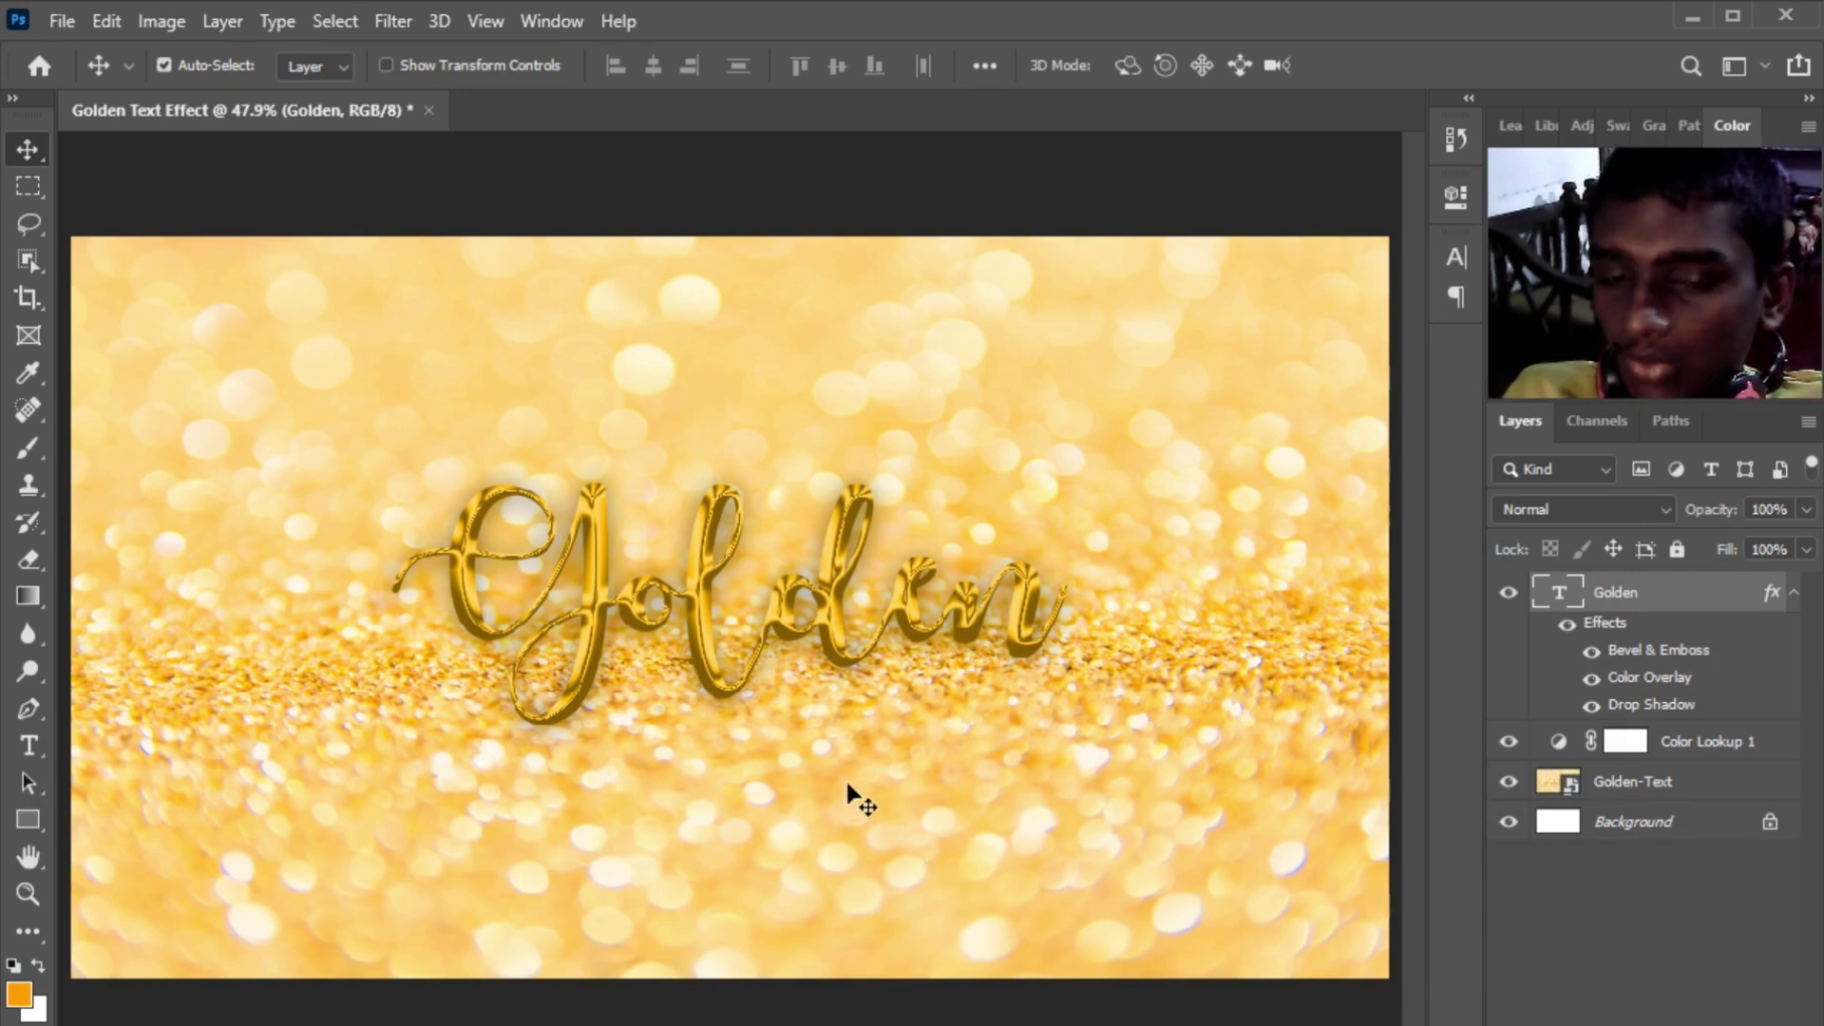
Duplicate the Golden text layer and move the copy below the original.
{"action": "key", "text": "ctrl"}
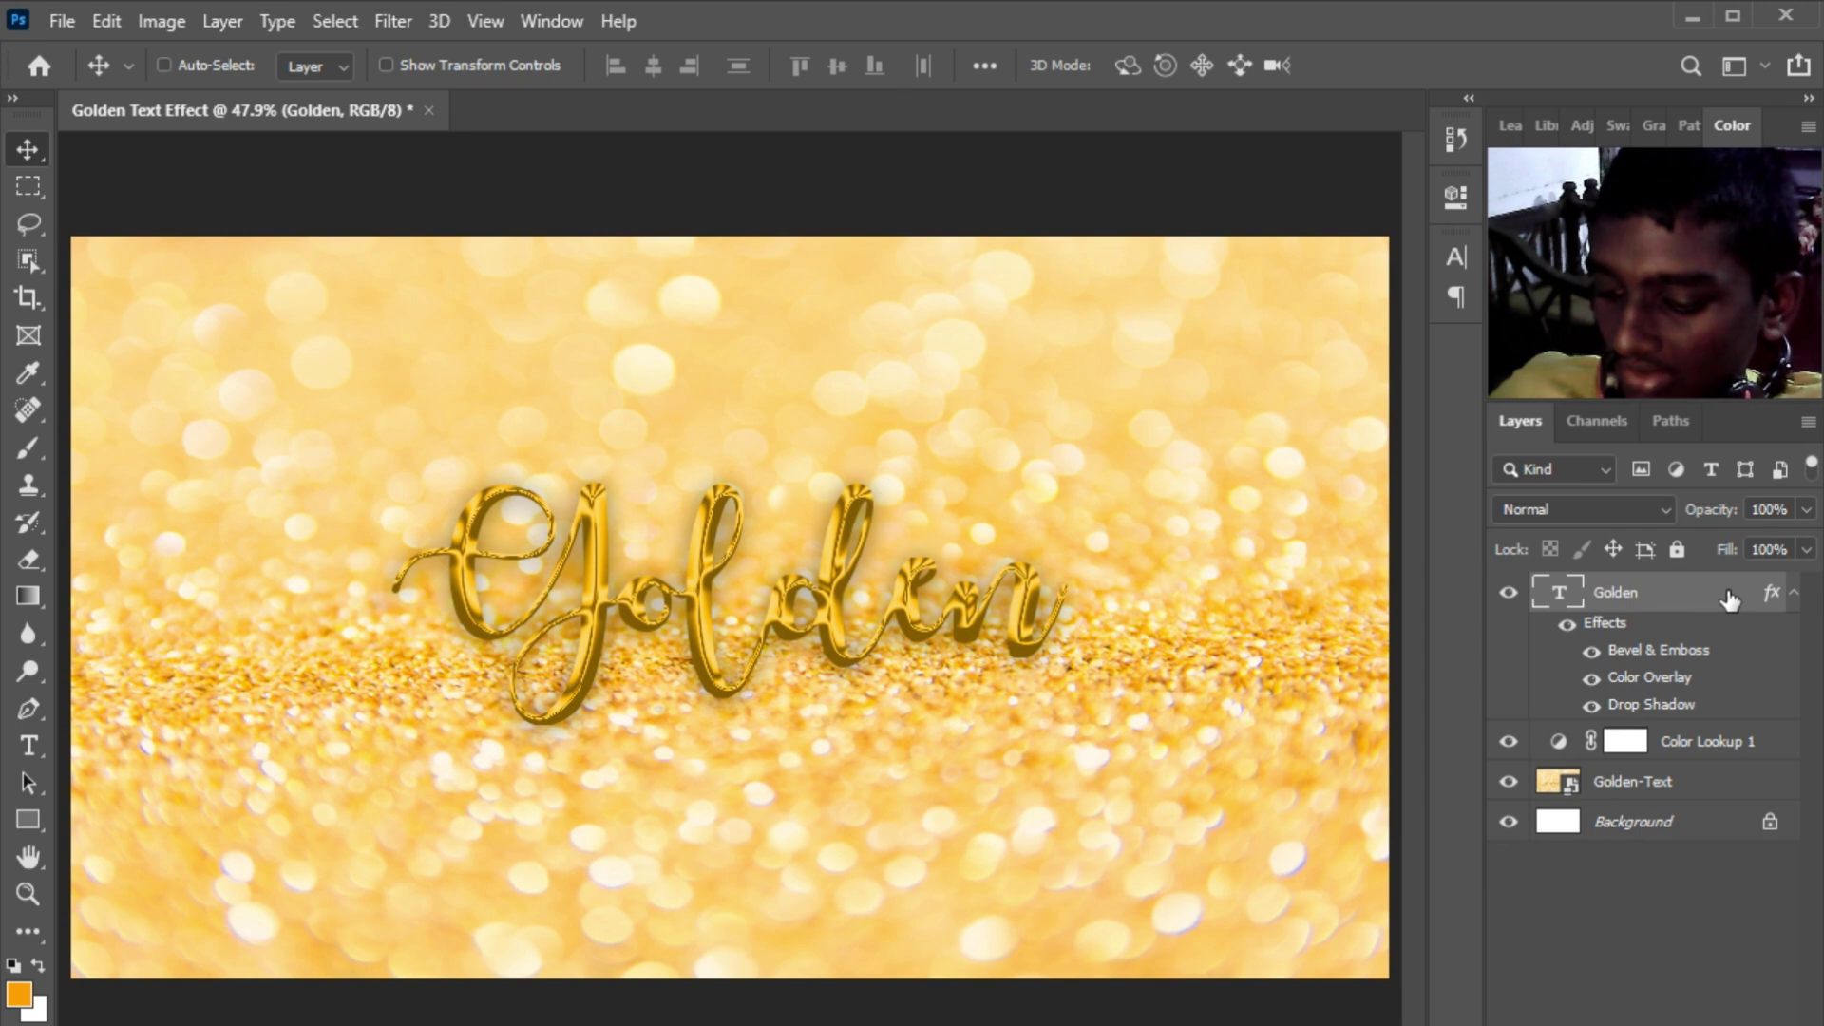
{"action": "key", "text": "ctrl+j"}
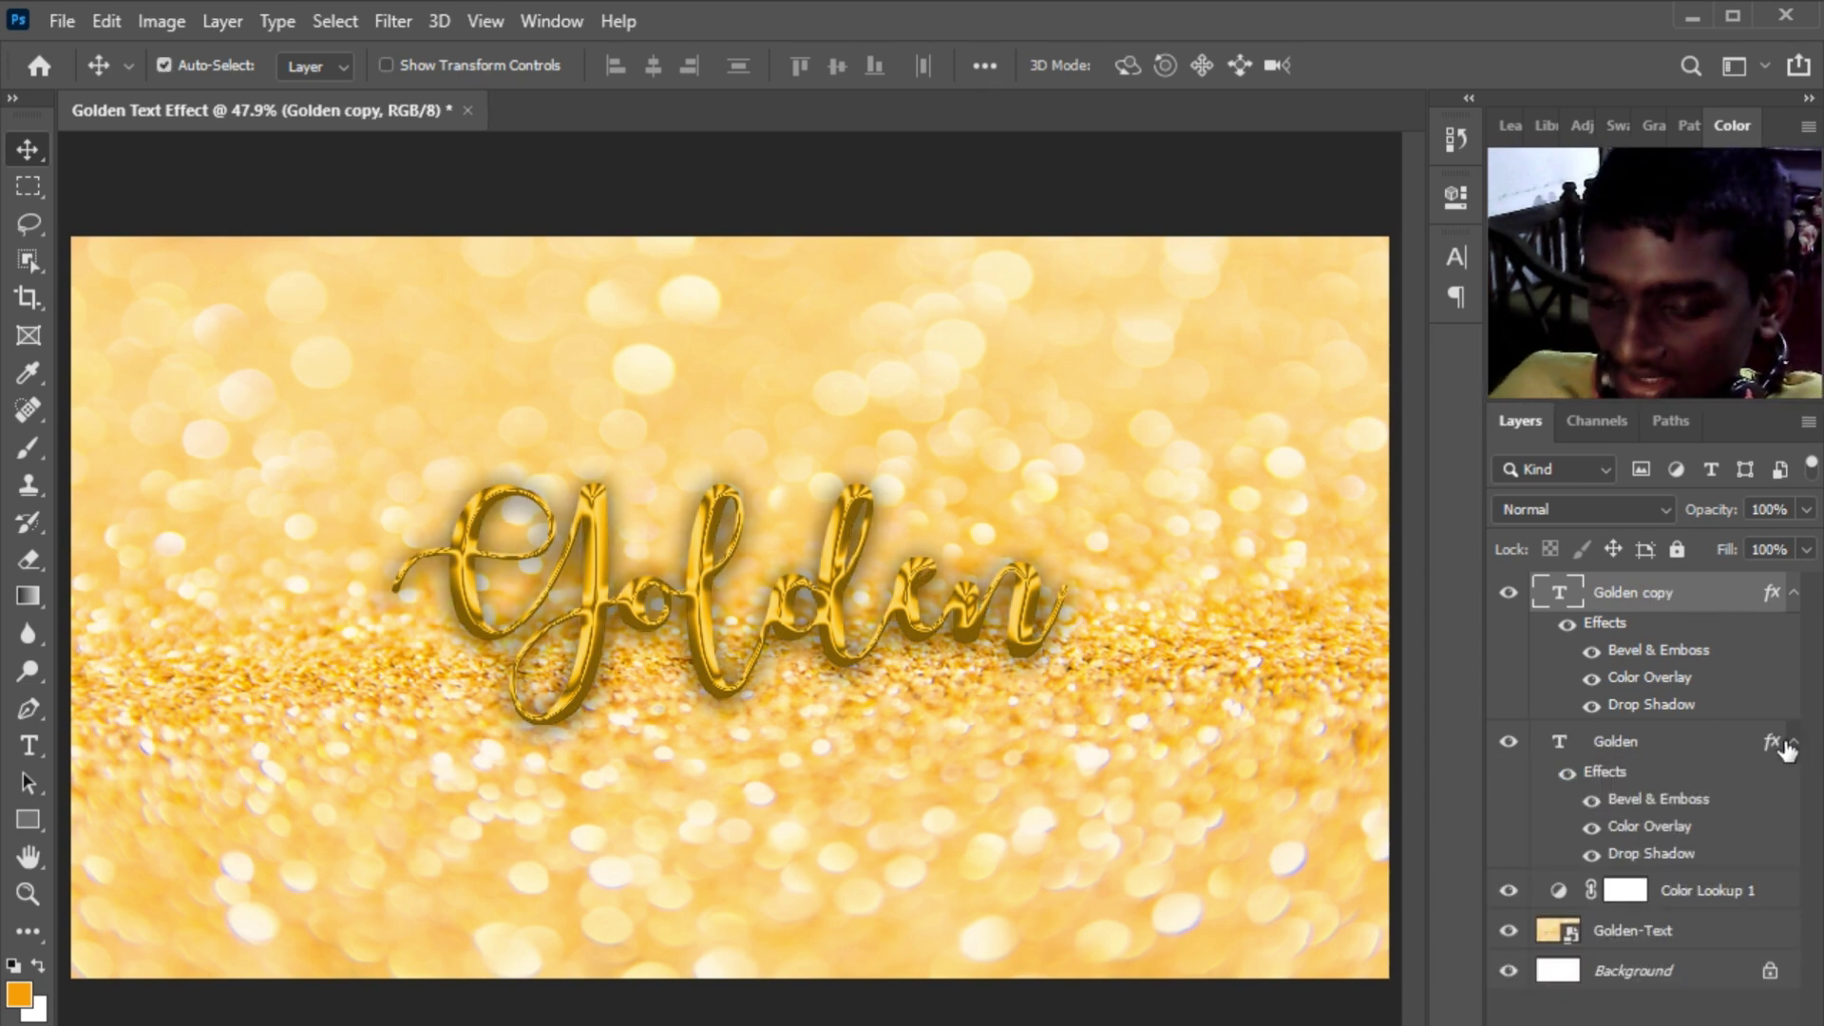
{"action": "key", "text": "t"}
{"action": "key", "text": "v"}
{"action": "left_click_drag", "start_coordinate": [798, 587], "coordinate": [960, 836]}
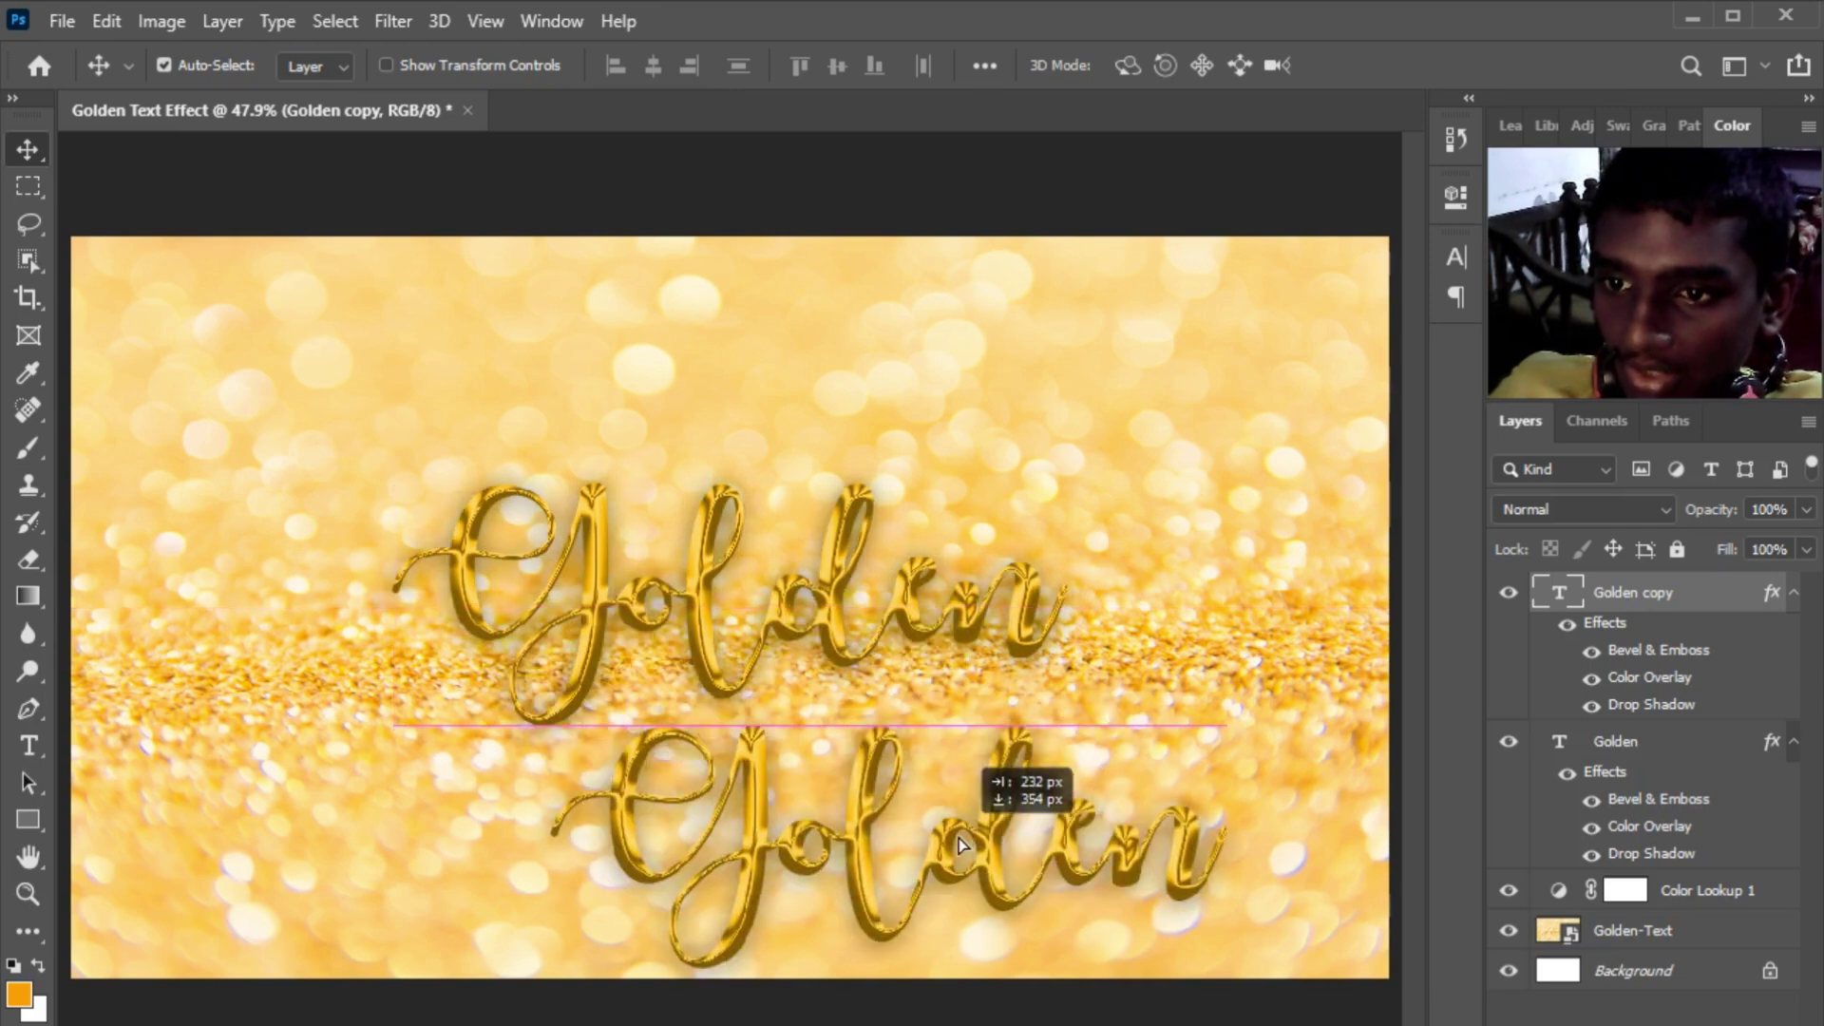
Retype the lower copy to read 'text effect' and select all of it.
{"action": "key", "text": "y"}
{"action": "key", "text": "t"}
{"action": "left_click", "coordinate": [952, 817]}
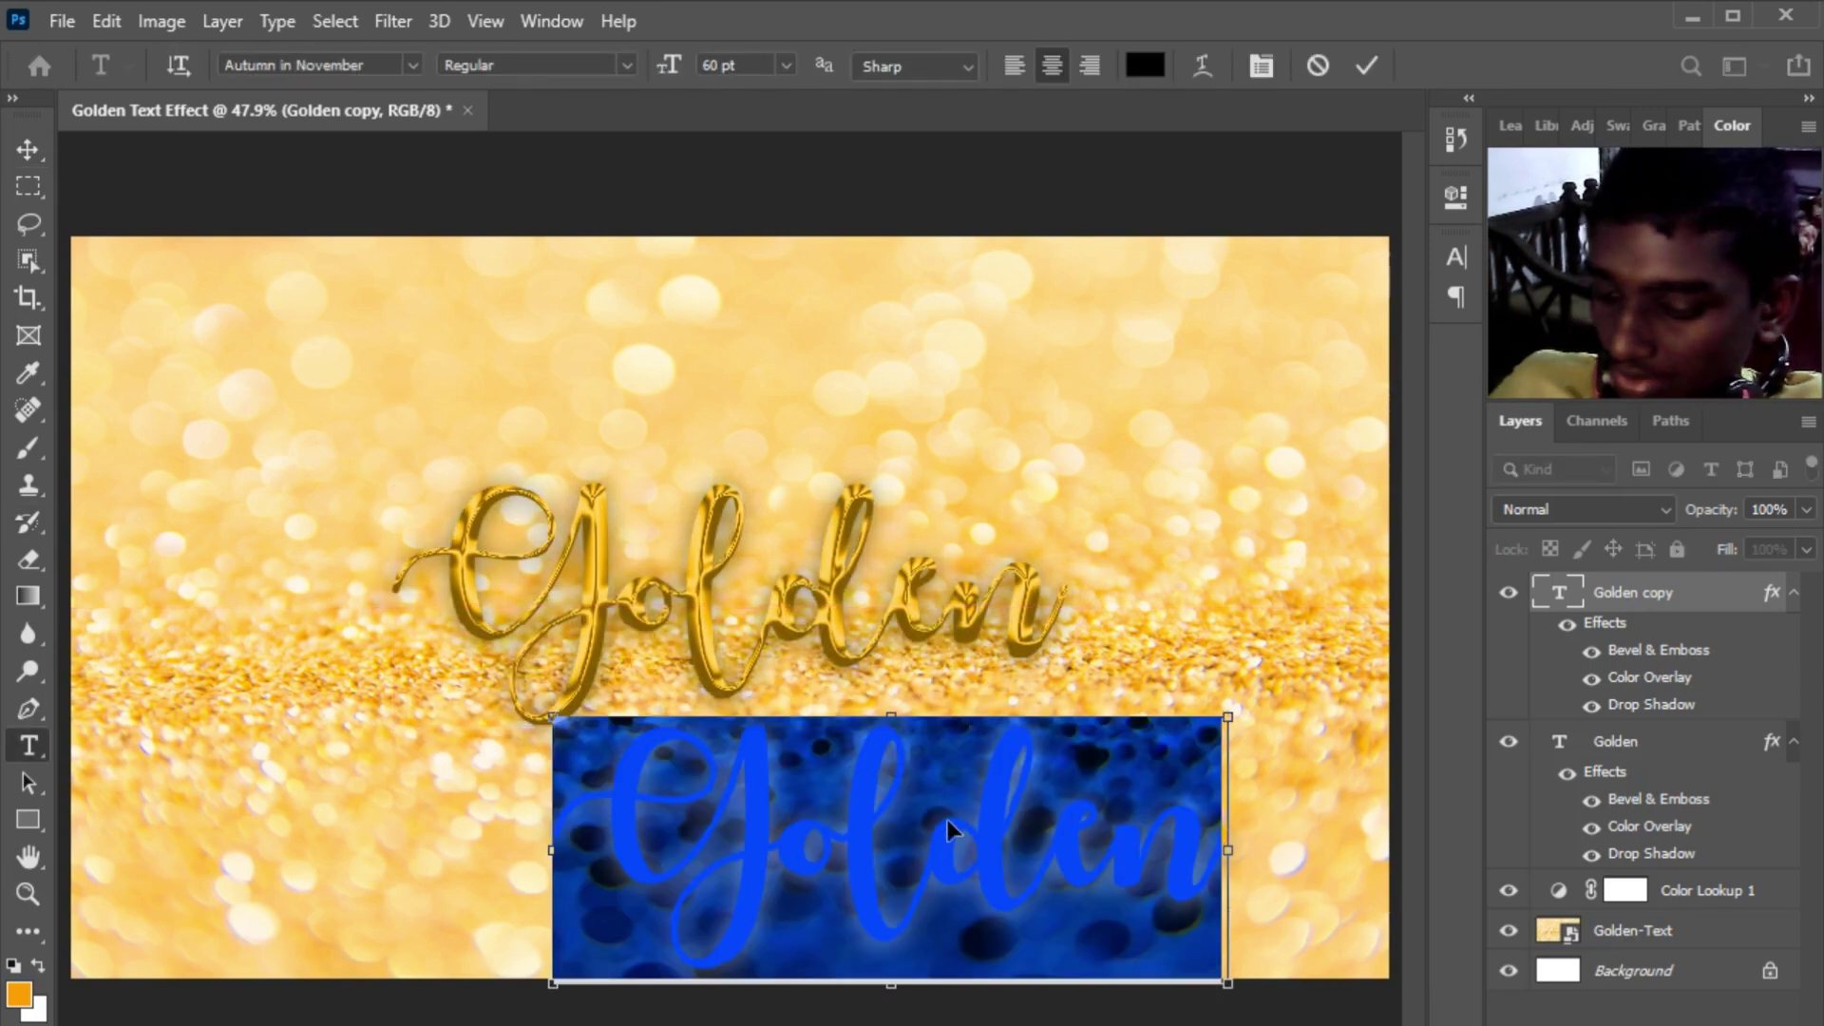
{"action": "key", "text": "ctrl+a"}
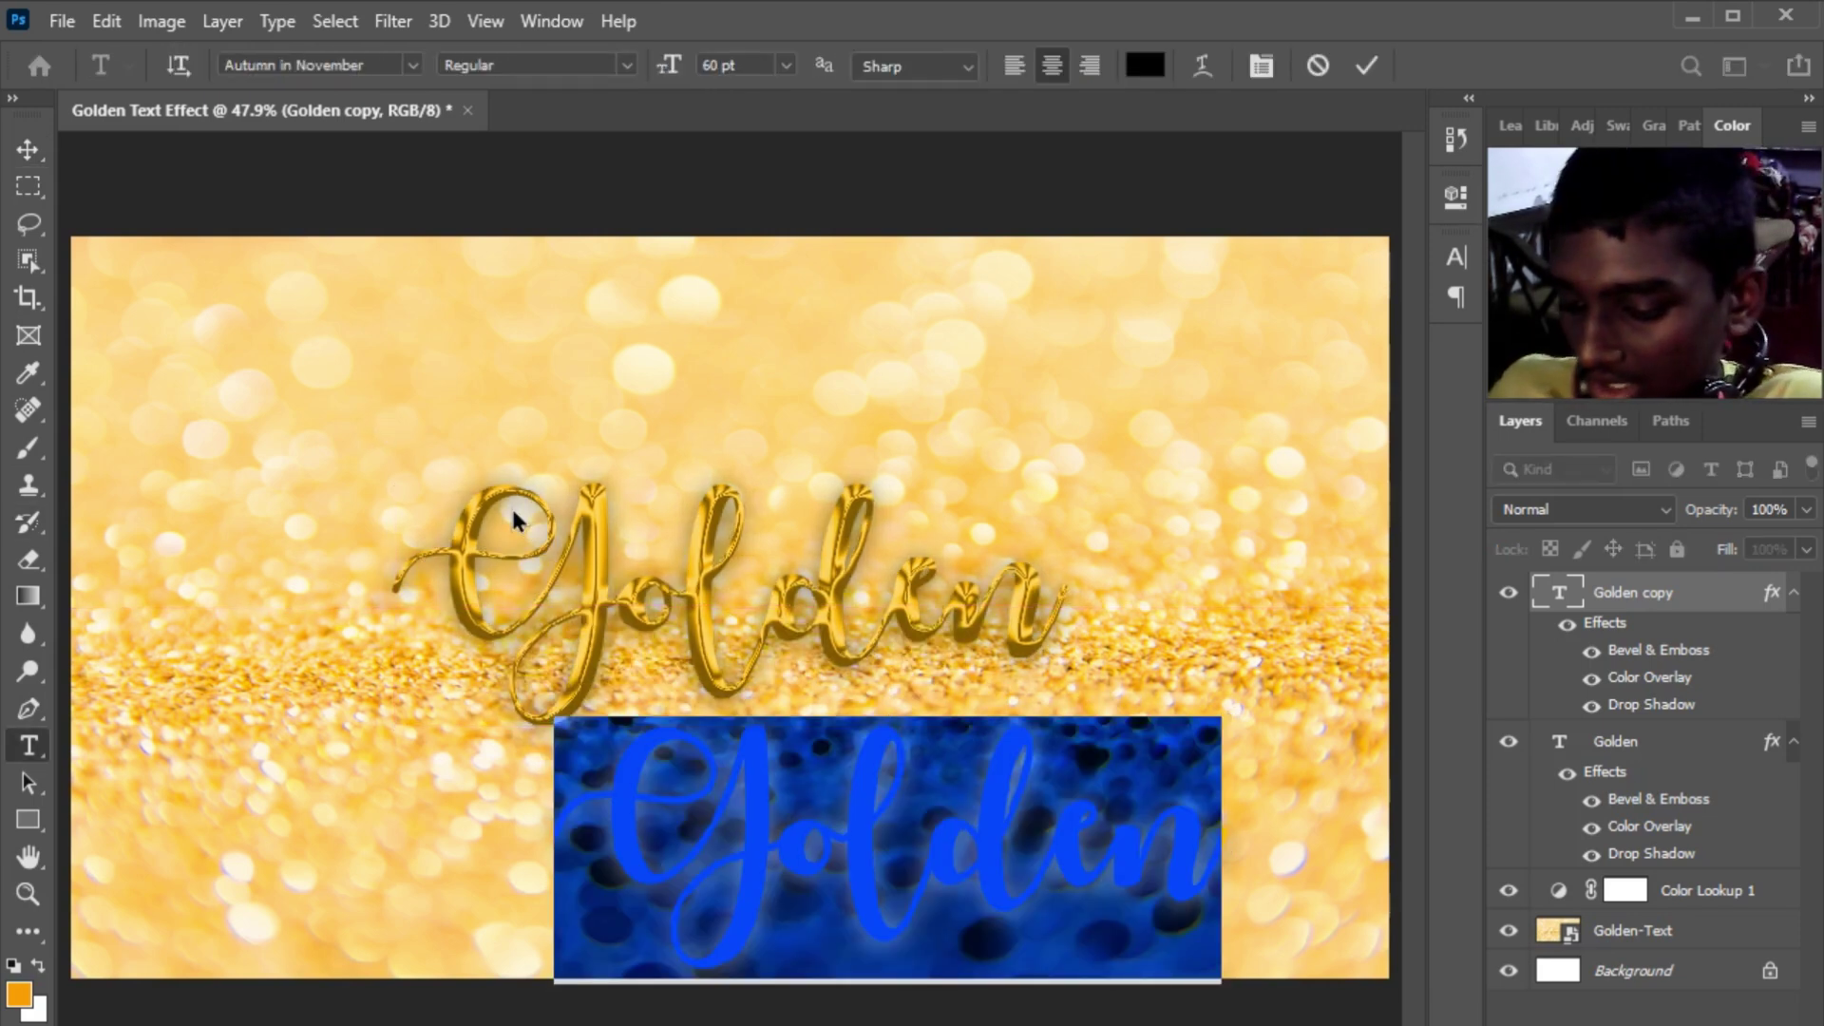
{"action": "type", "text": "text"}
{"action": "key", "text": "BackSpace"}
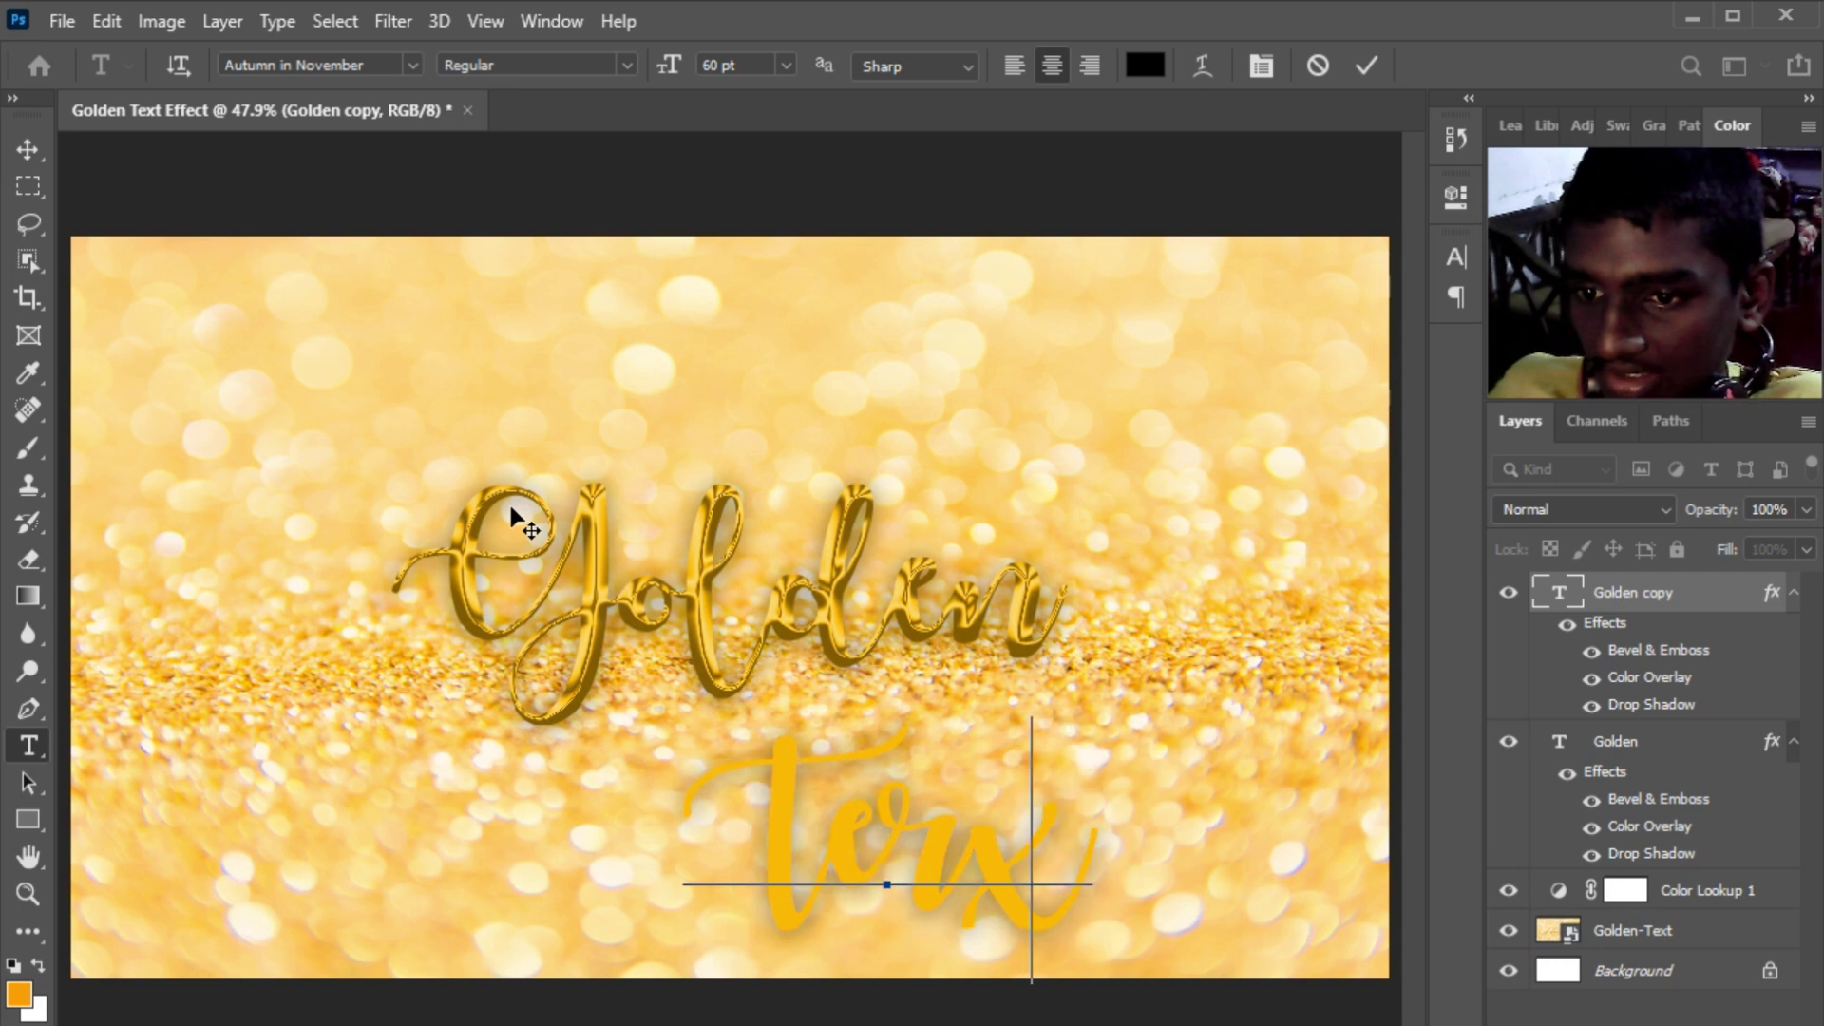
{"action": "key", "text": "BackSpace"}
{"action": "type", "text": "xt"}
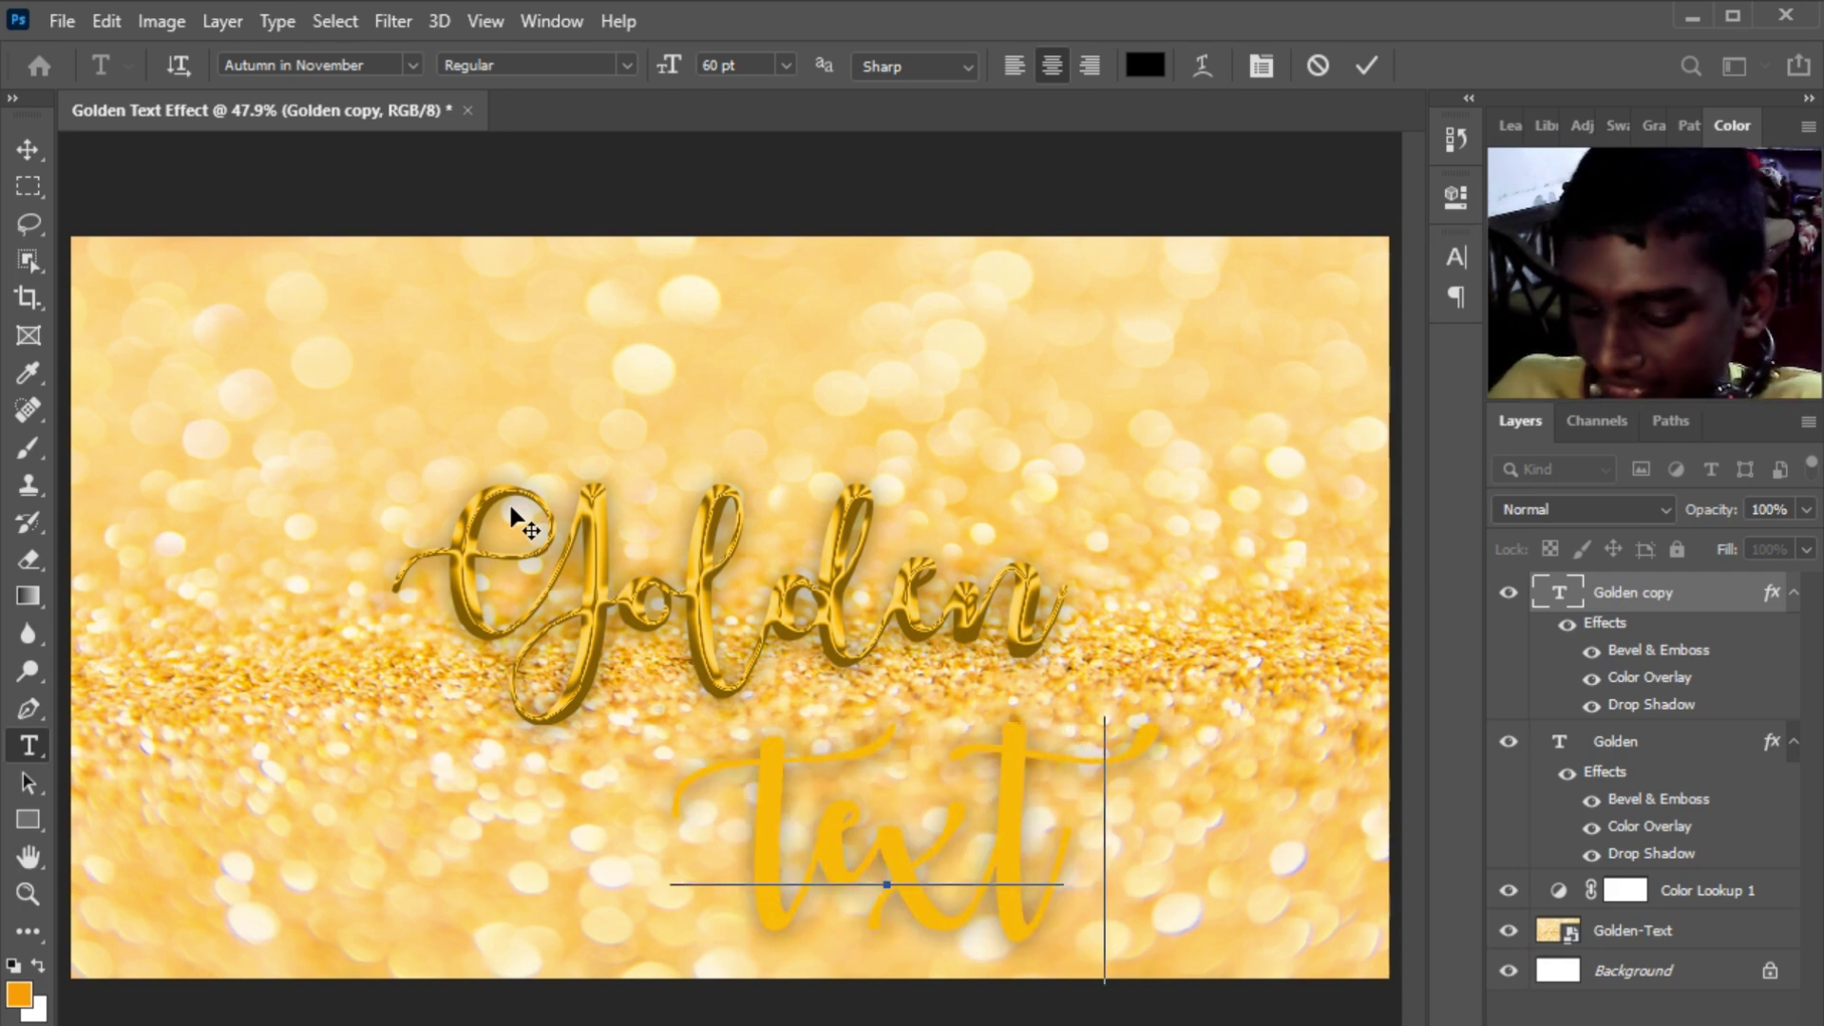
{"action": "type", "text": " effe"}
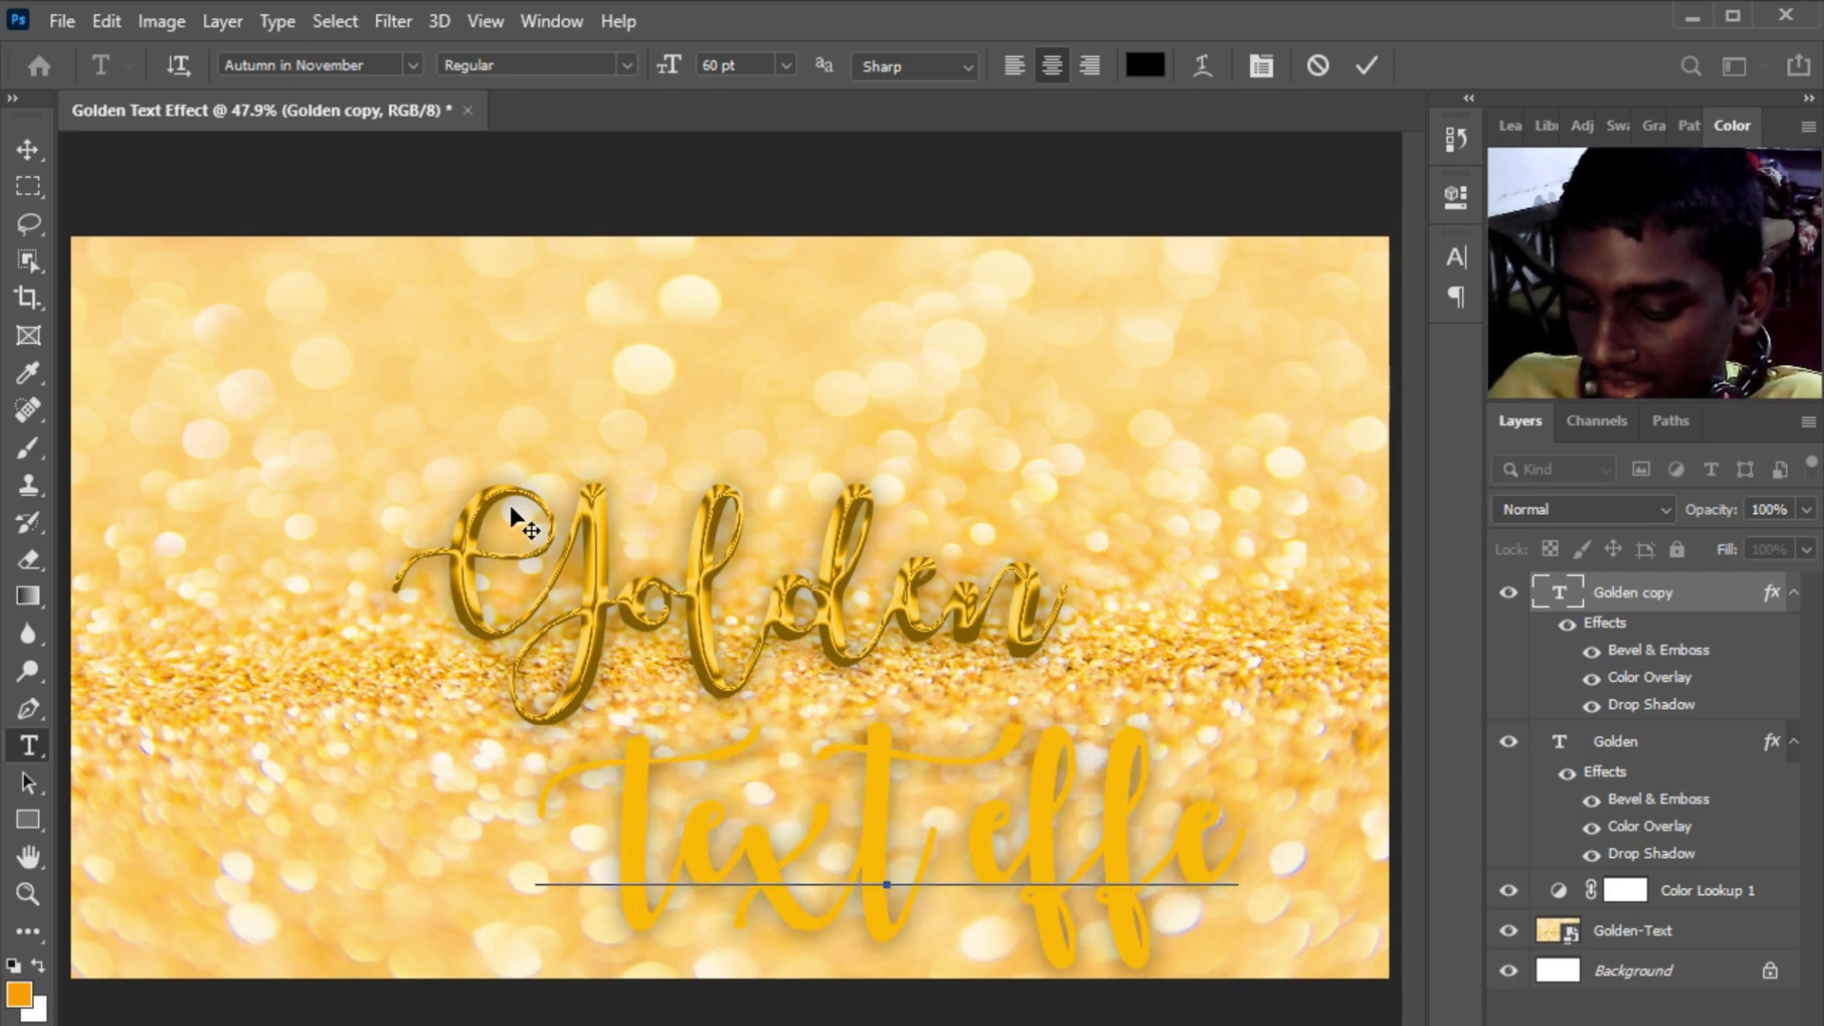
{"action": "type", "text": "ct"}
{"action": "key", "text": "ctrl+a"}
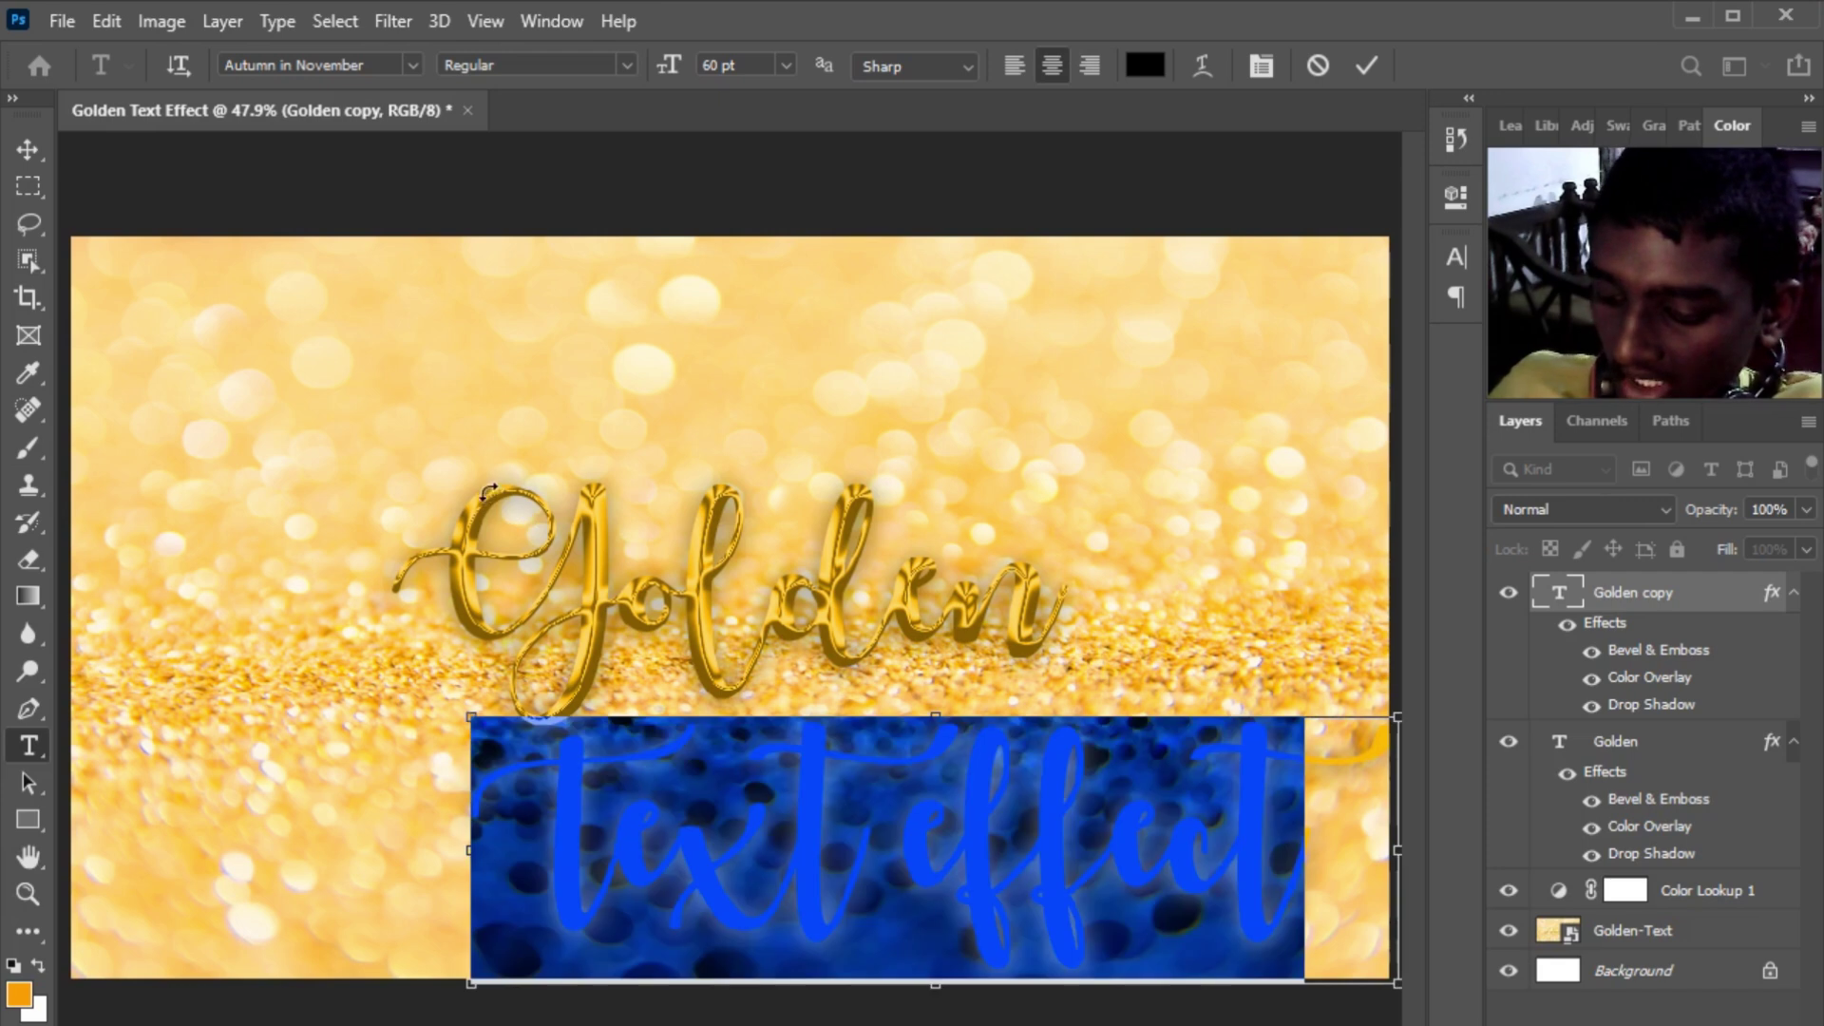
{"action": "key", "text": "ctrl+t"}
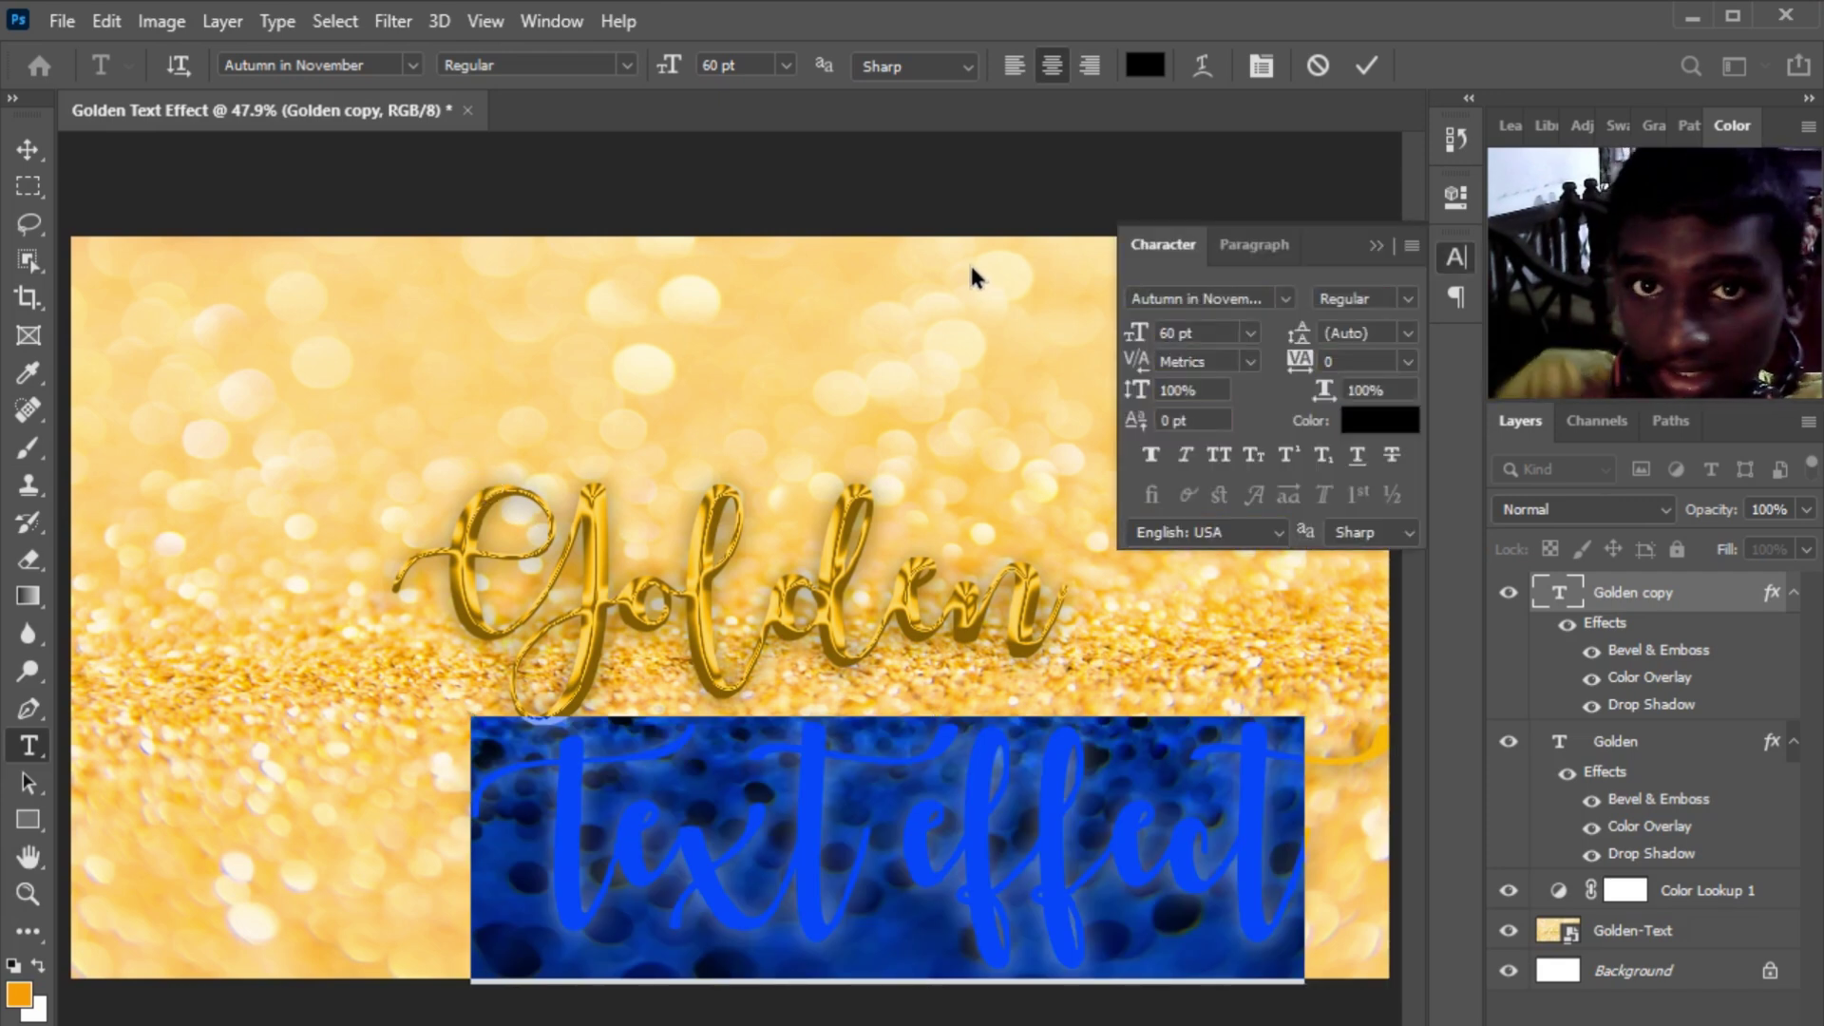
Change the subtitle font to Oswald and shrink it to 28 pt.
{"action": "left_click", "coordinate": [1286, 300]}
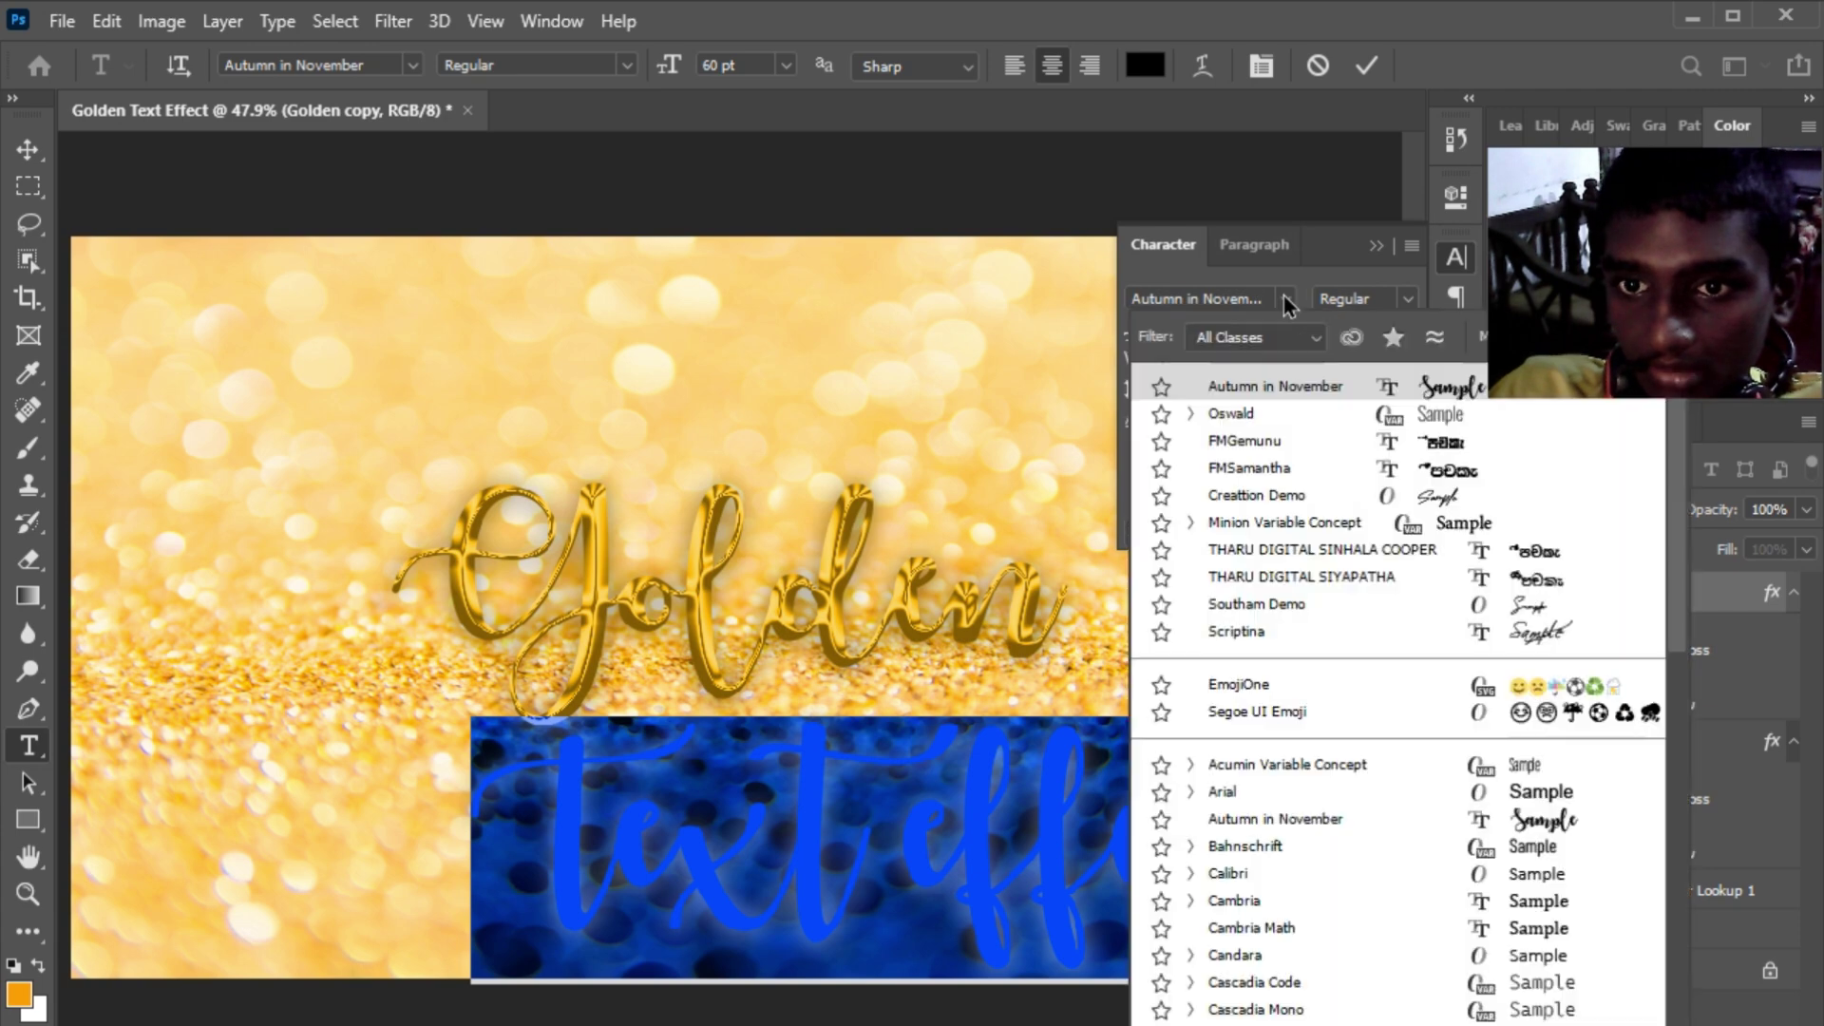
{"action": "left_click", "coordinate": [1299, 413]}
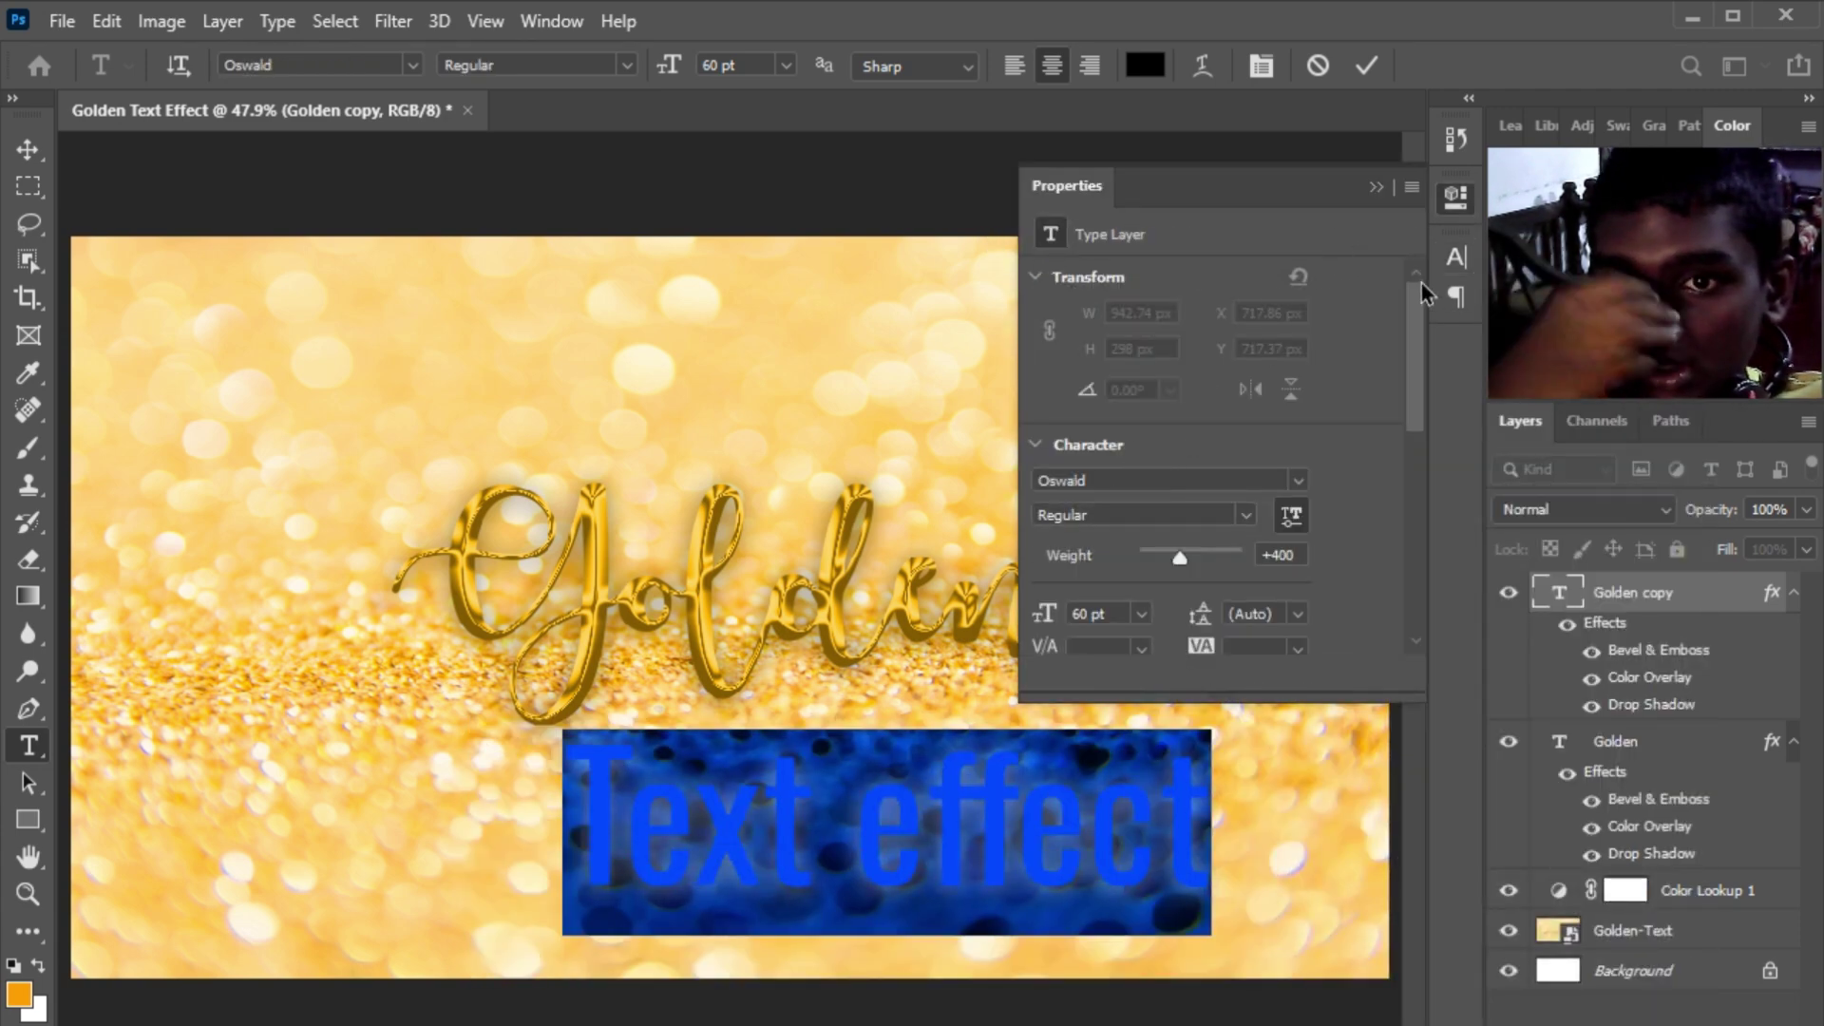
{"action": "left_click", "coordinate": [1456, 256]}
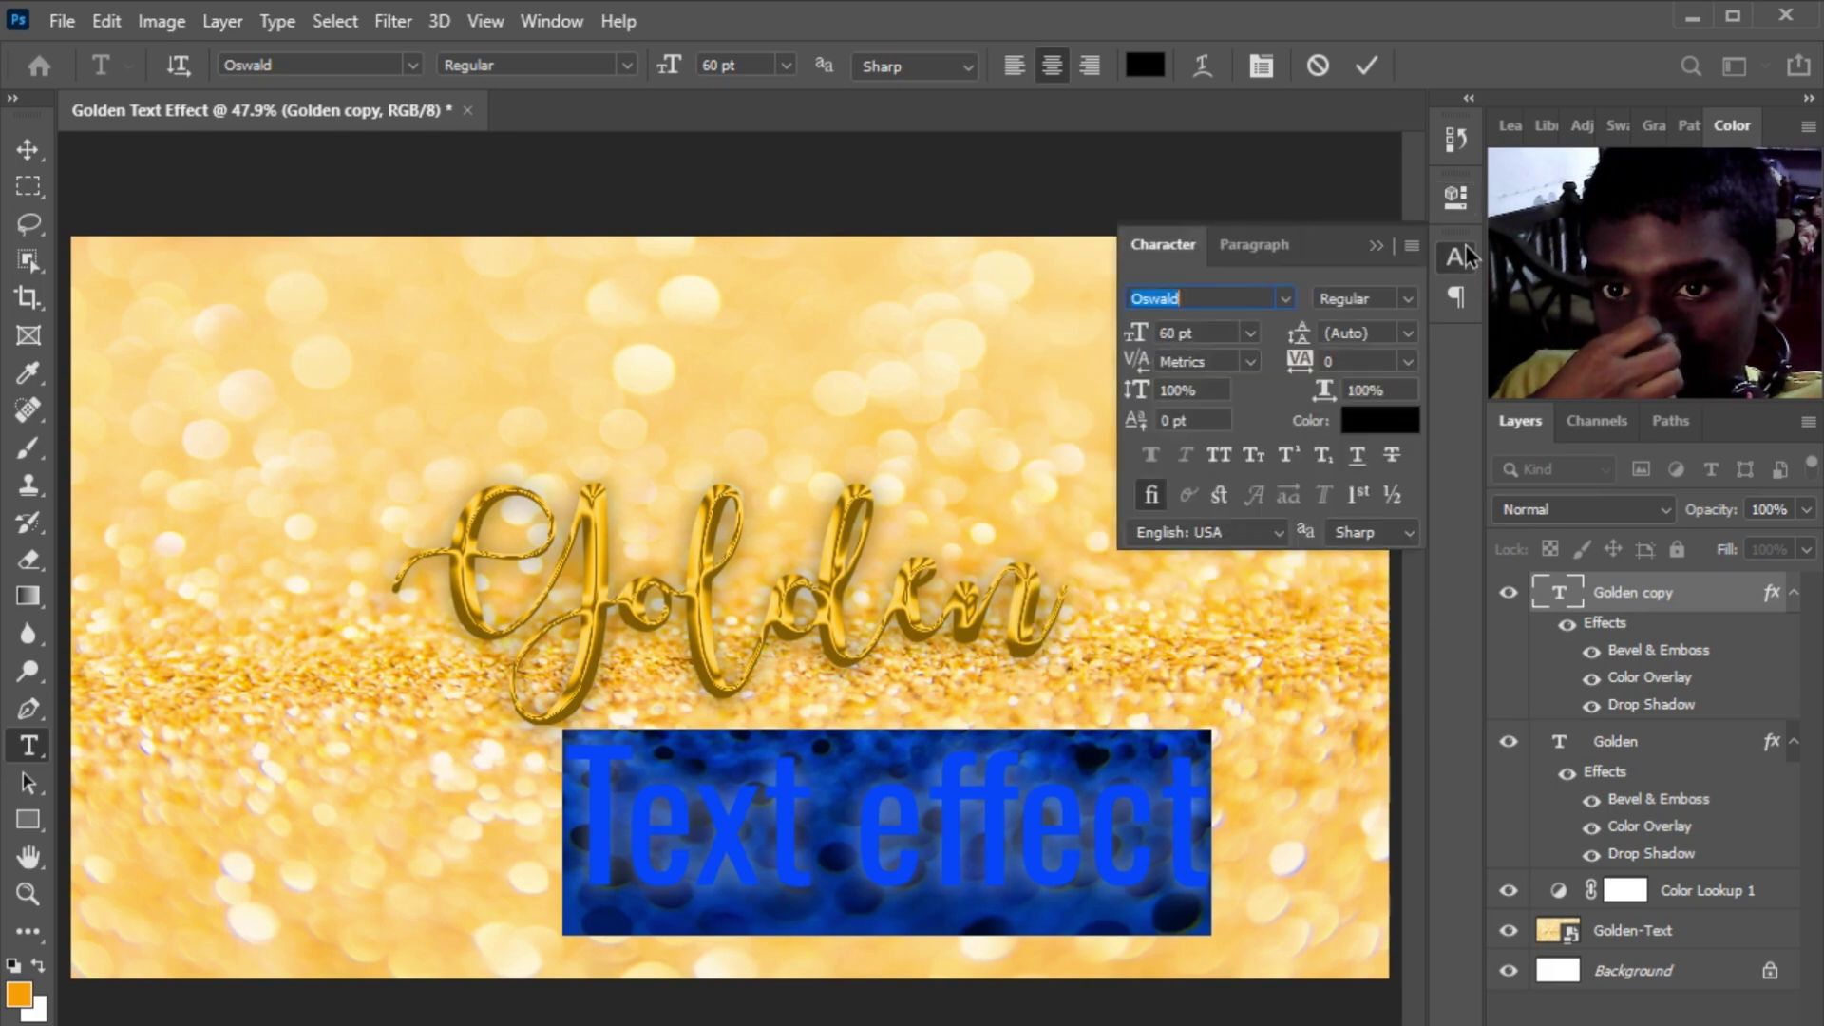
{"action": "key", "text": "Tab"}
{"action": "type", "text": "48"}
{"action": "key", "text": "Return"}
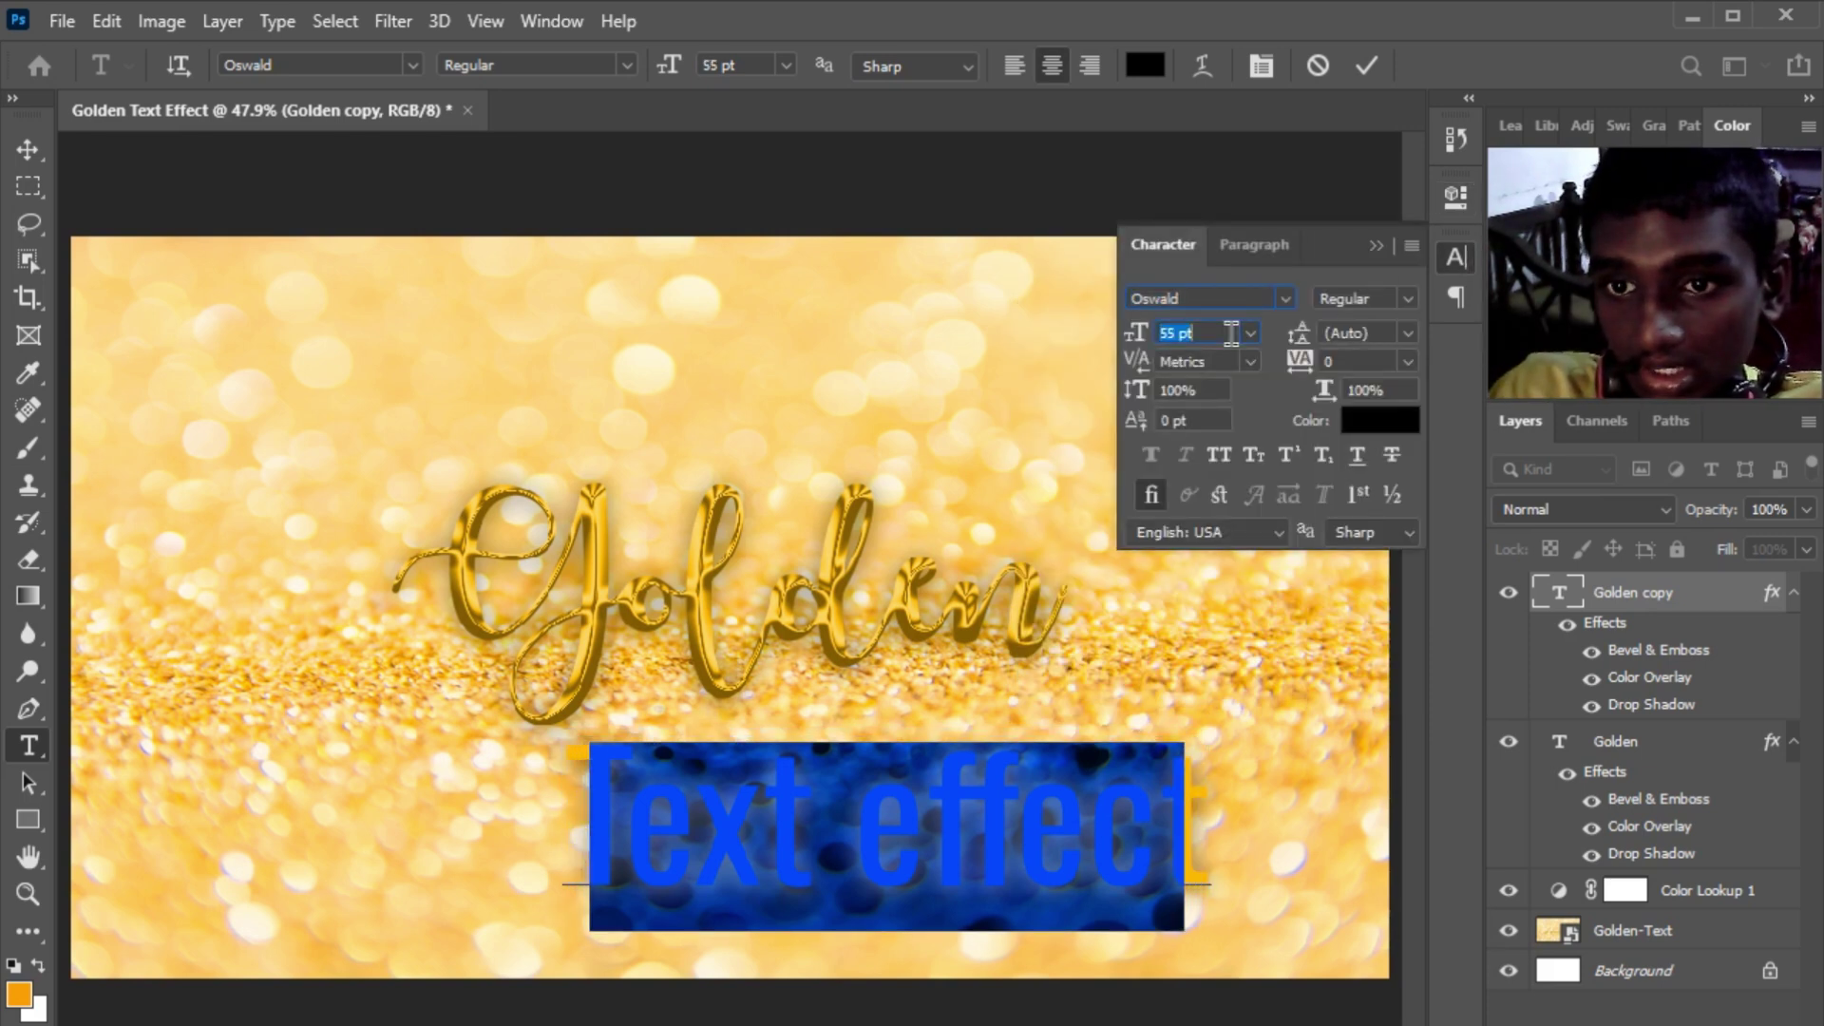
{"action": "key", "text": "shift+Down"}
{"action": "key", "text": "shift+Down"}
{"action": "type", "text": "28"}
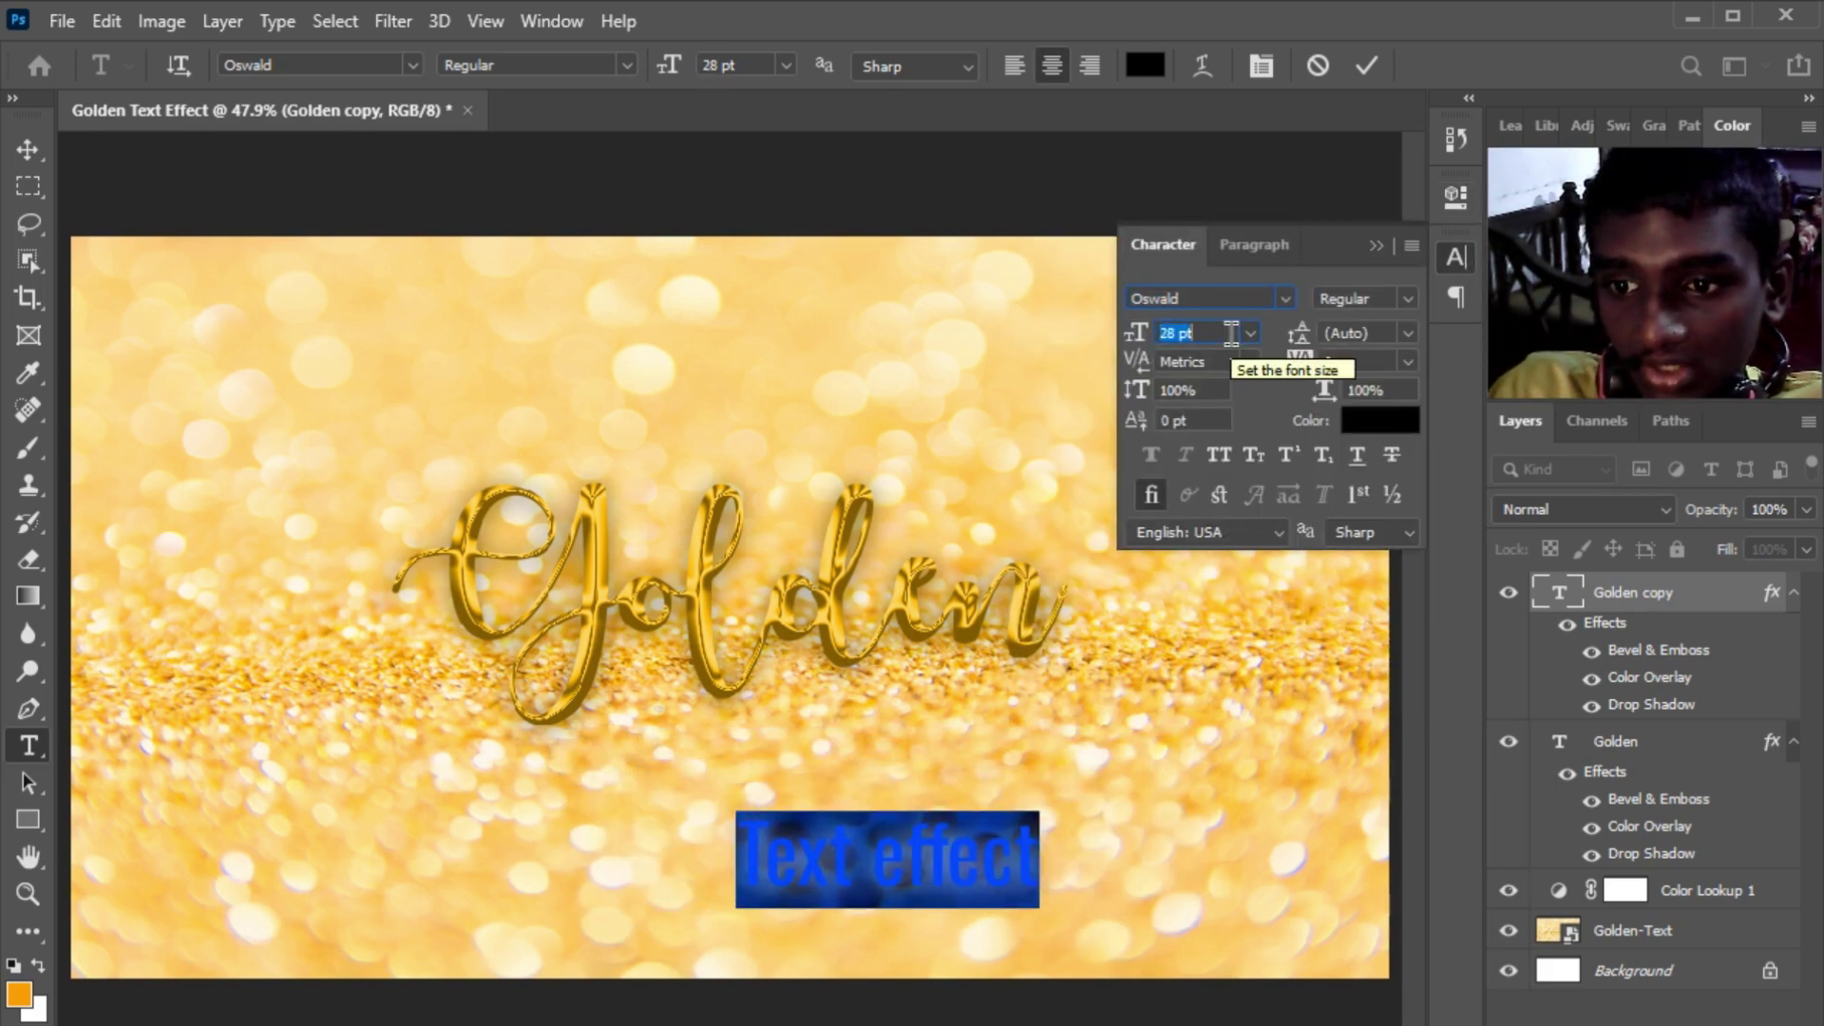
Widen the subtitle's letter spacing to 180.
{"action": "left_click", "coordinate": [1356, 361]}
{"action": "key", "text": "shift+Up"}
{"action": "key", "text": "shift+Up"}
{"action": "key", "text": "shift+Up"}
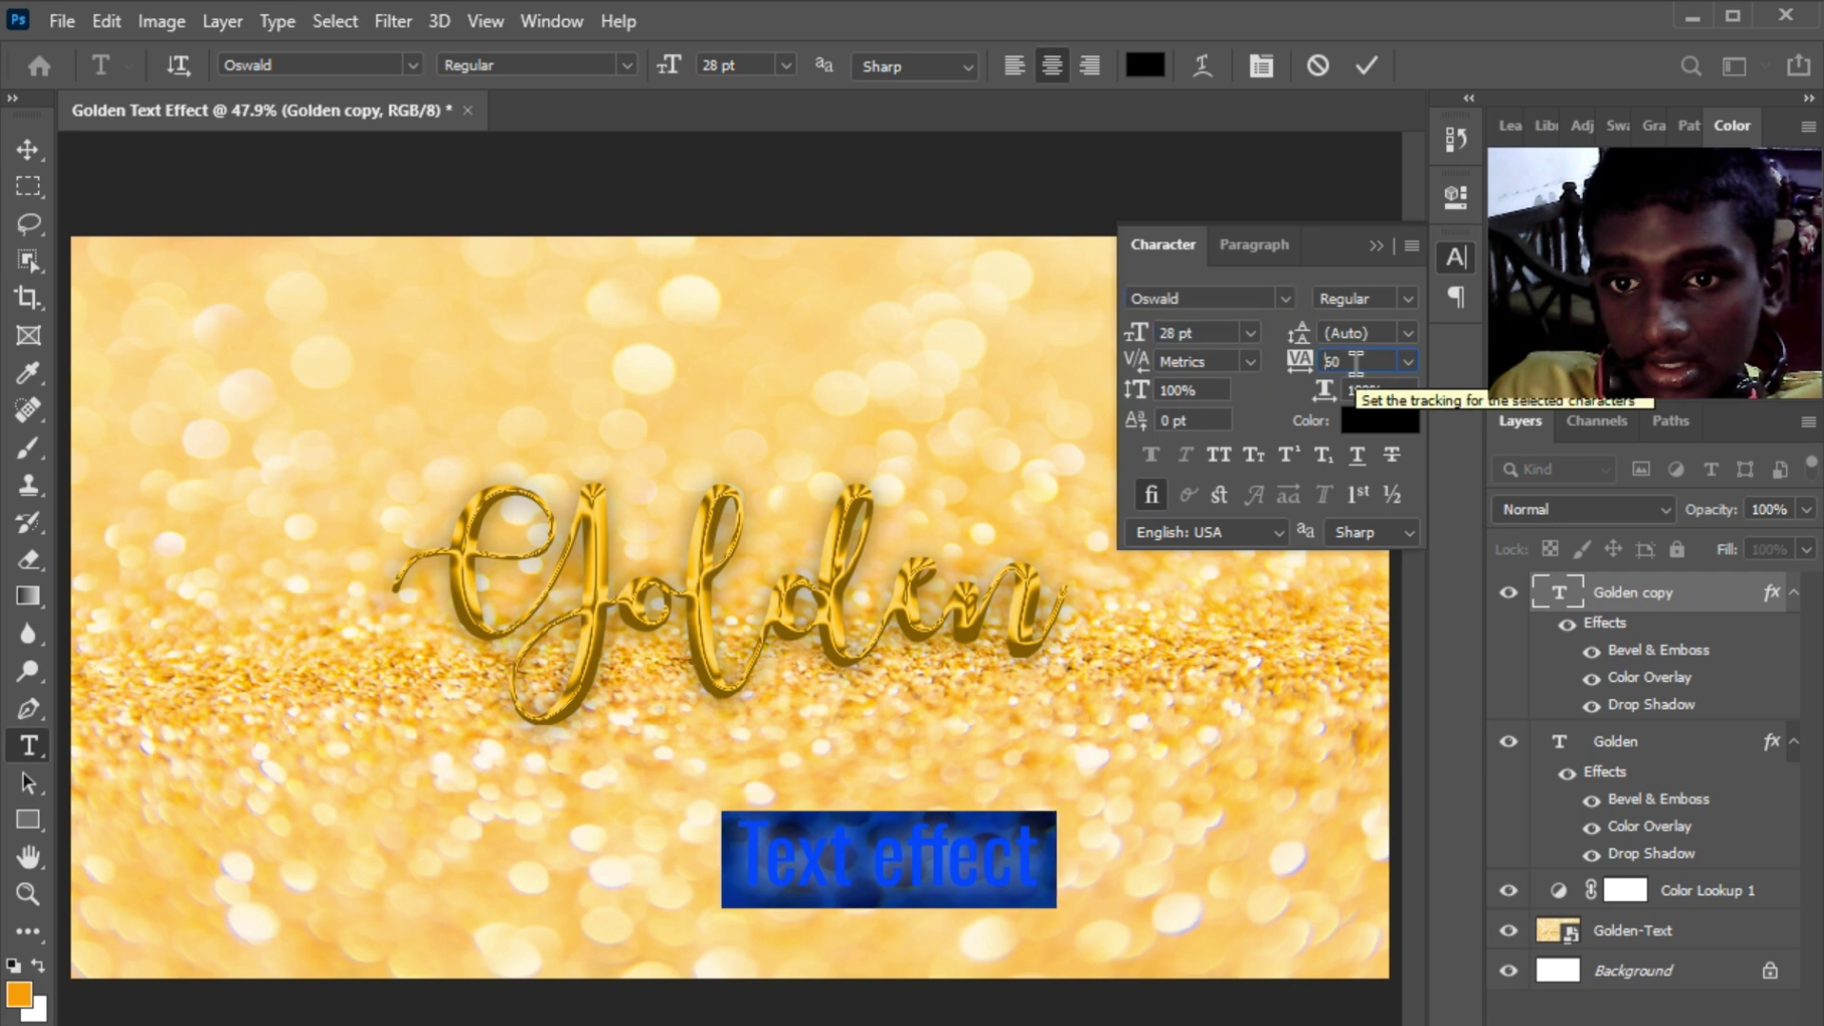
{"action": "key", "text": "shift+Up"}
{"action": "key", "text": "shift+Up"}
{"action": "key", "text": "shift+Up"}
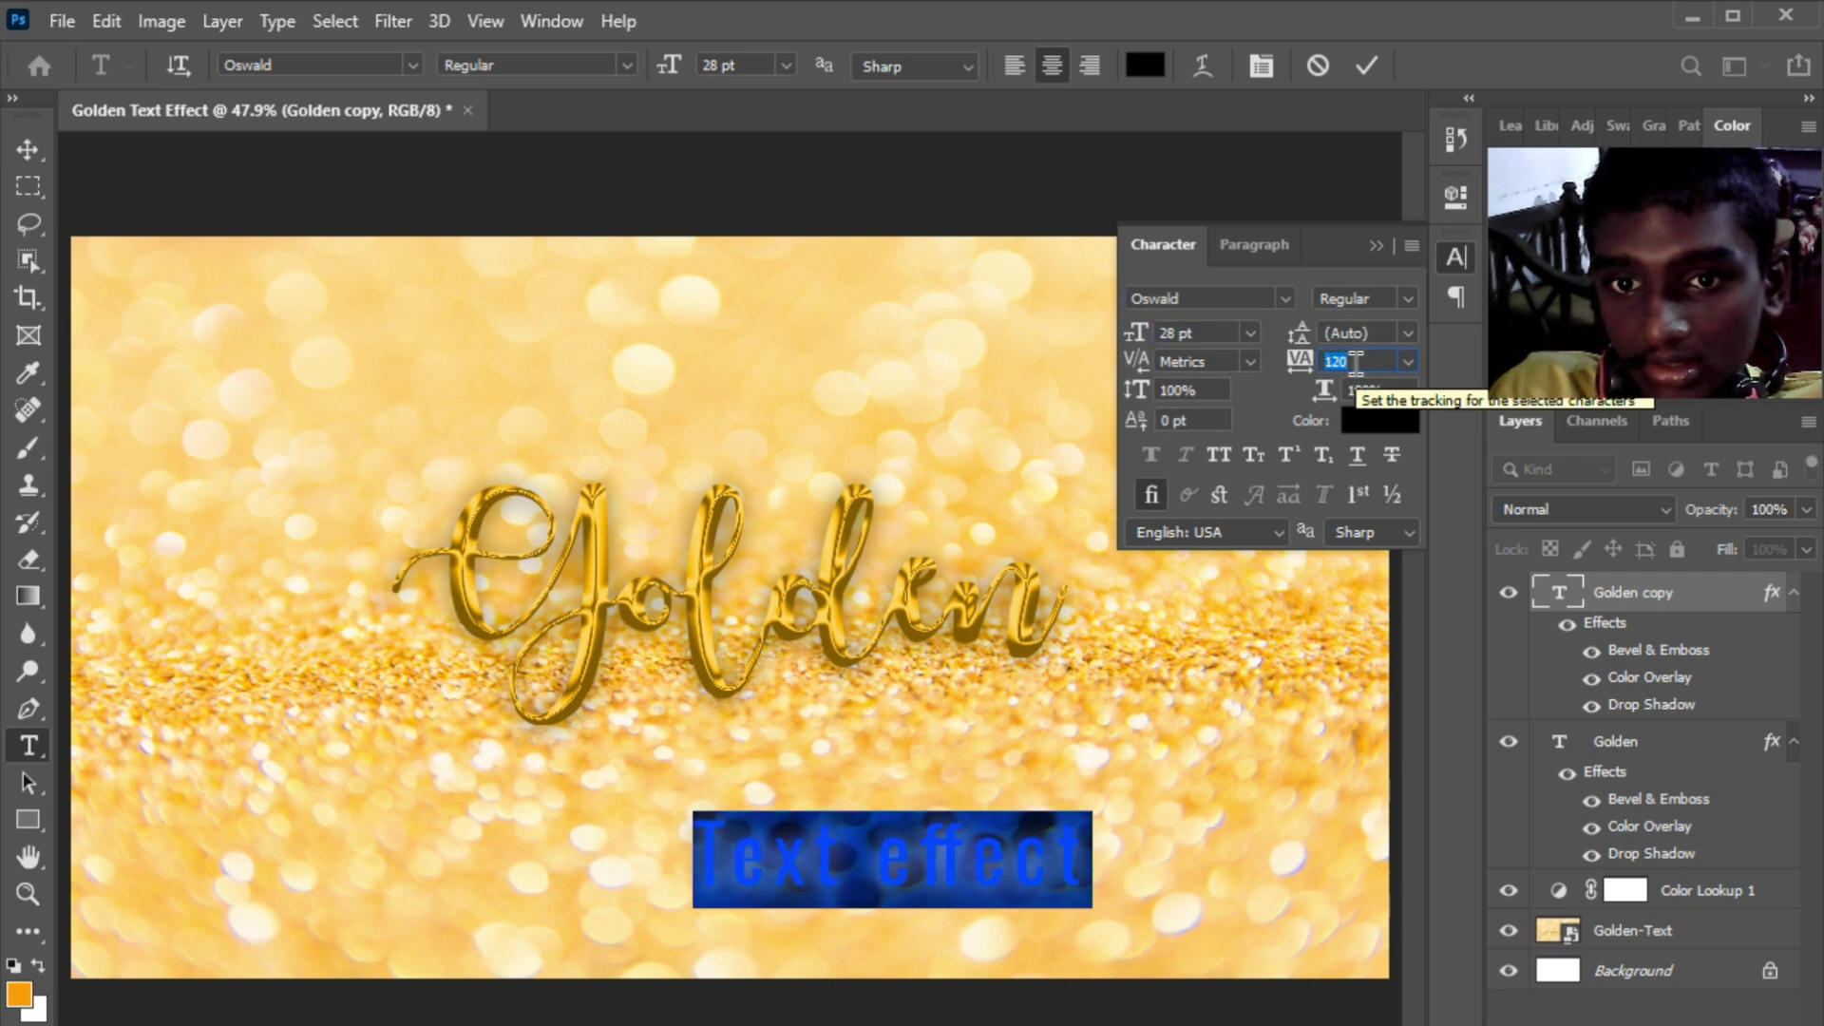
{"action": "key", "text": "shift+Up"}
{"action": "key", "text": "shift+Up"}
{"action": "key", "text": "shift+Up"}
{"action": "key", "text": "shift+Up"}
{"action": "key", "text": "shift+Up"}
{"action": "key", "text": "shift+Up"}
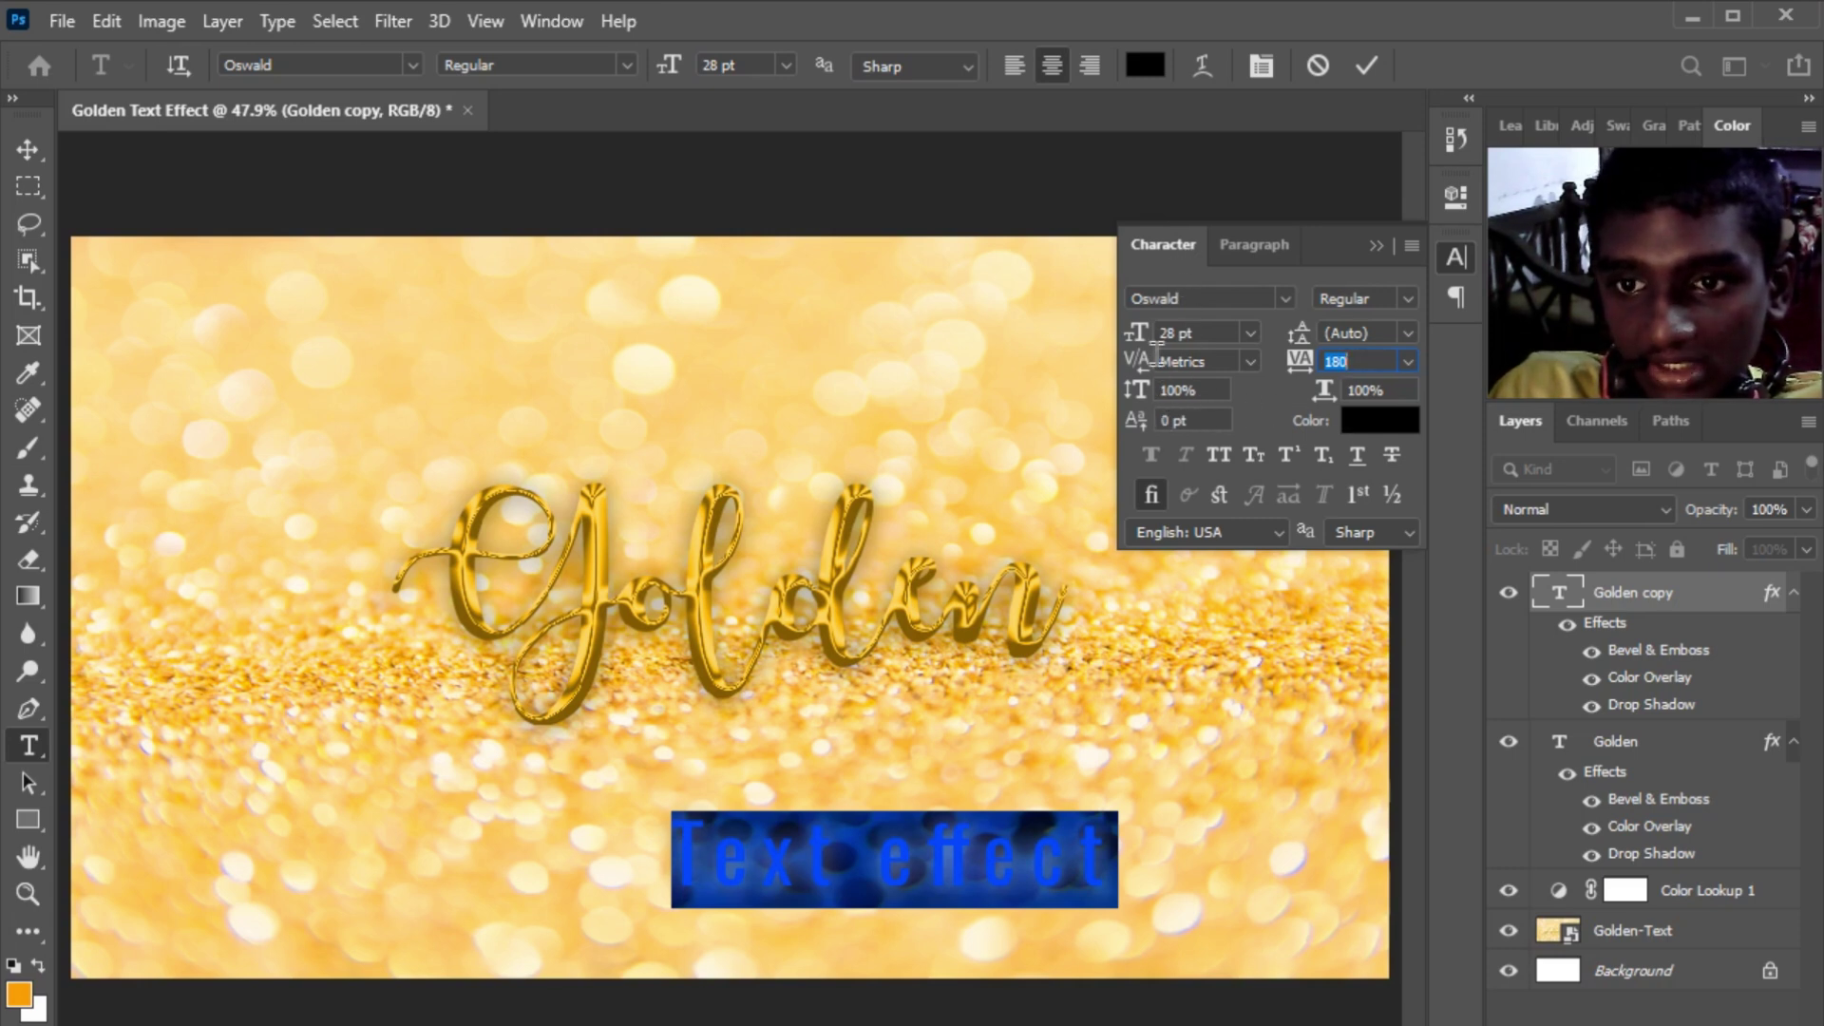
Fine-tune the subtitle size to 18 pt and commit the text.
{"action": "left_click", "coordinate": [1192, 333]}
{"action": "key", "text": "Down"}
{"action": "key", "text": "Down"}
{"action": "key", "text": "Down"}
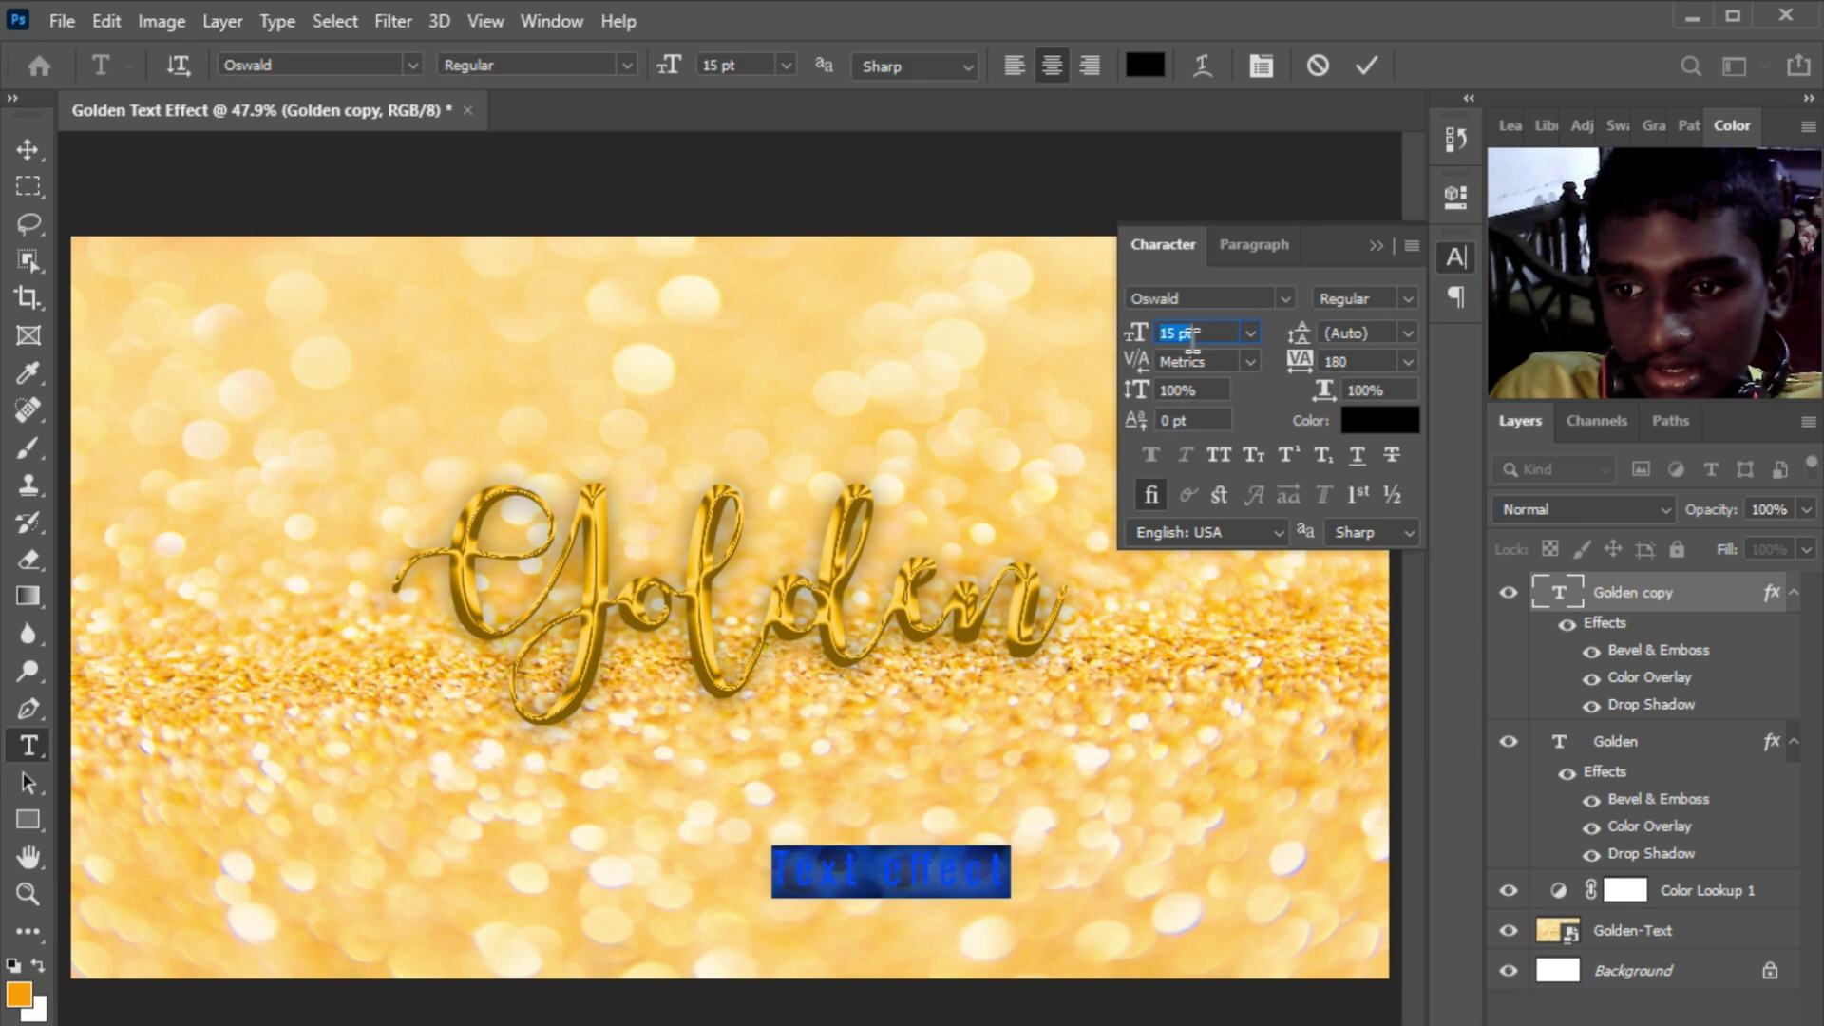
{"action": "key", "text": "Up"}
{"action": "key", "text": "Up"}
{"action": "key", "text": "Up"}
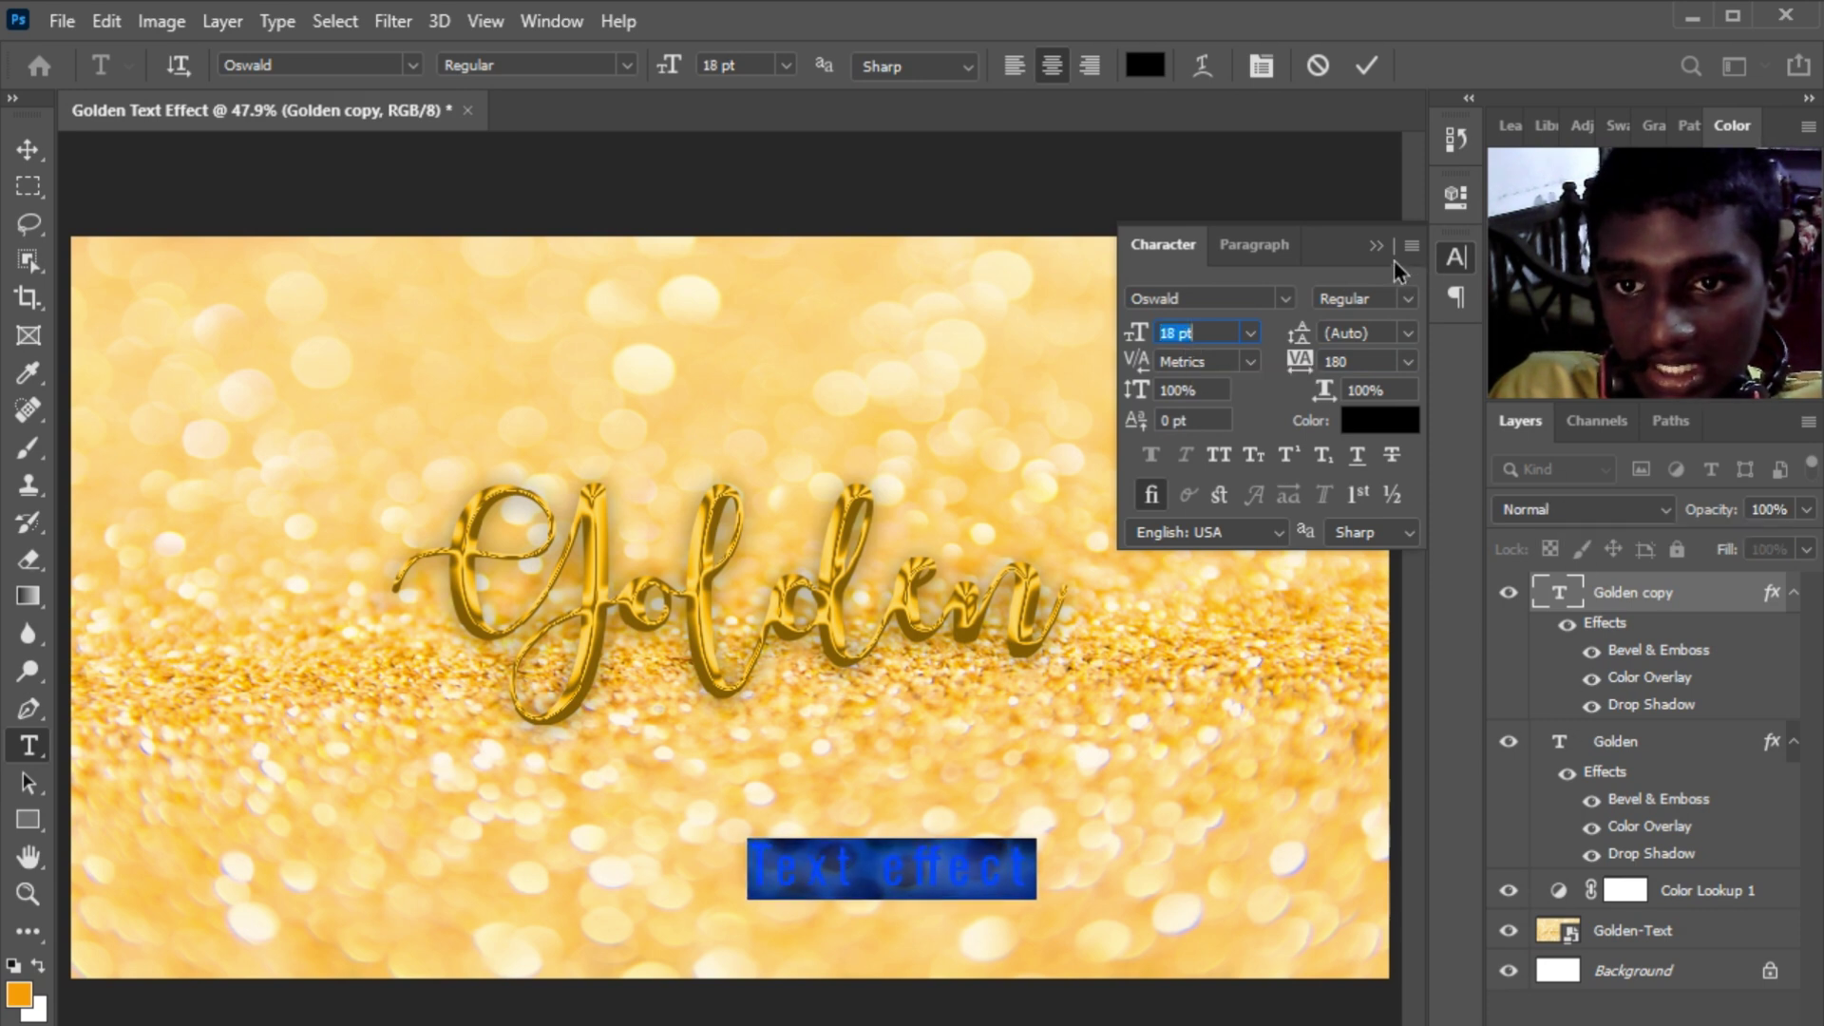
{"action": "left_click", "coordinate": [1388, 255]}
{"action": "left_click", "coordinate": [1706, 601]}
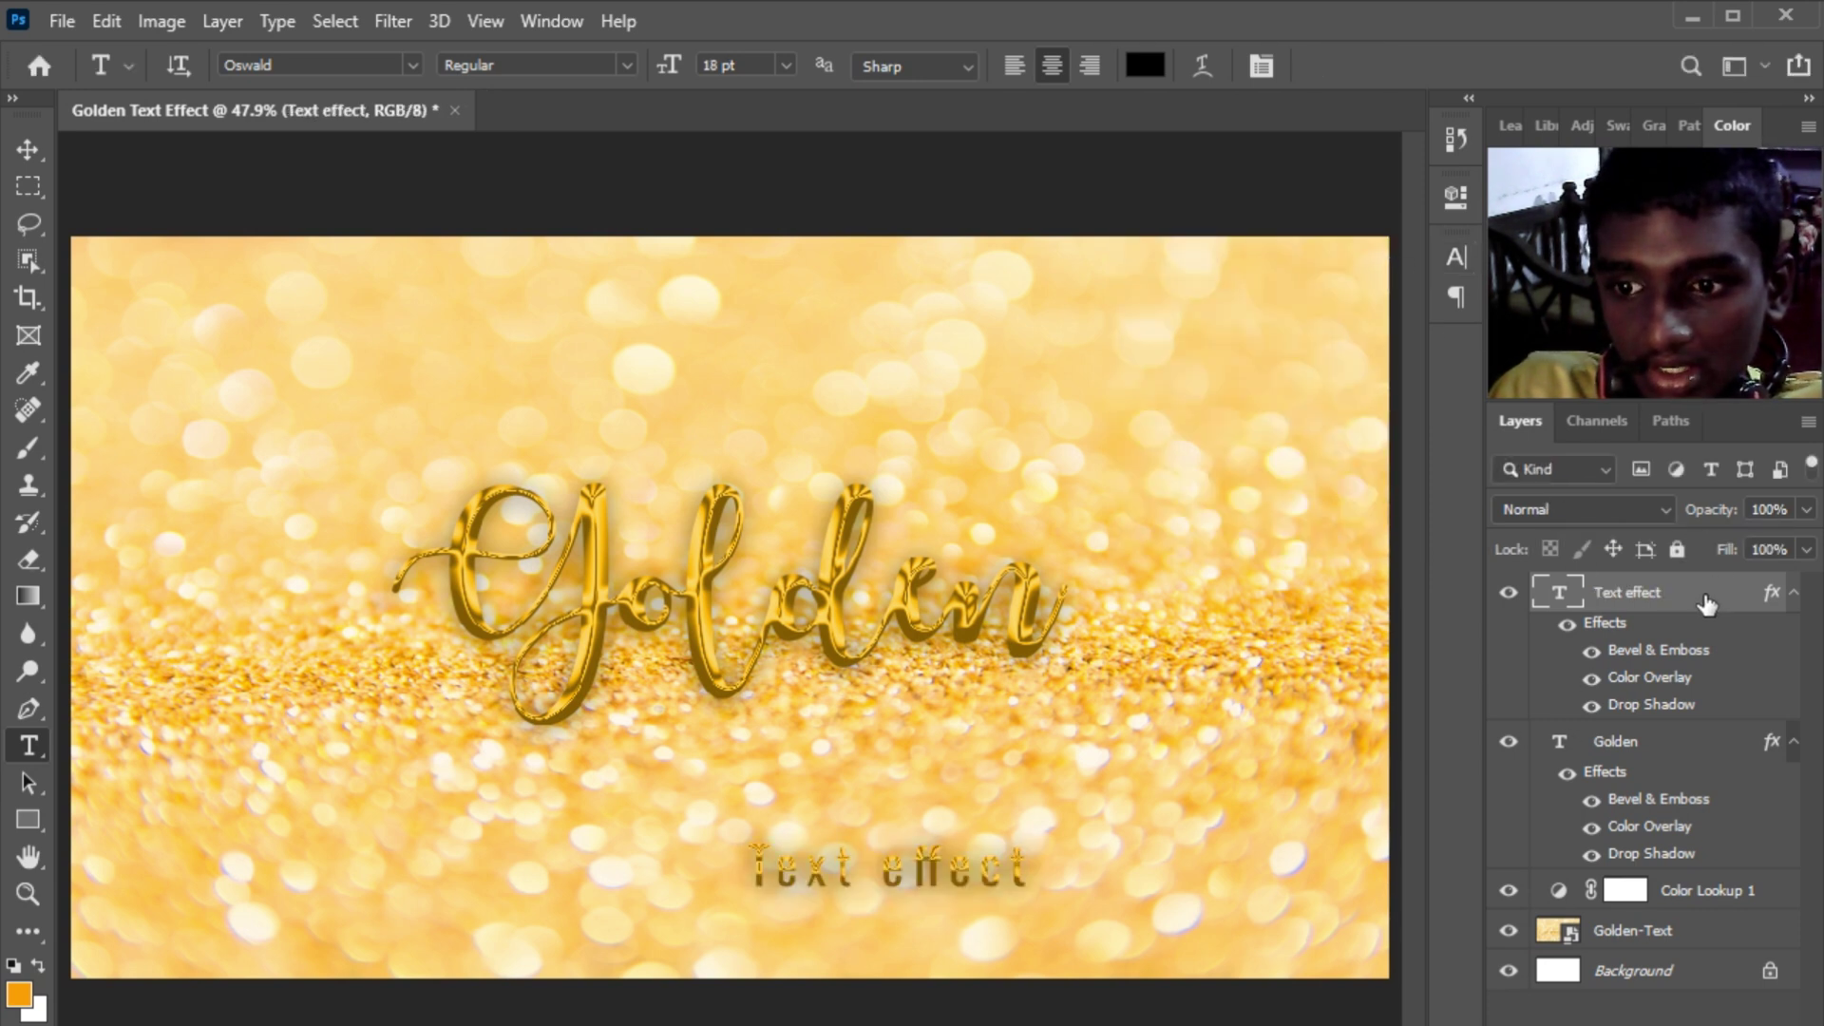
Move Text effect up beneath Golden and reduce its Bevel & Emboss size to 8 px.
{"action": "key", "text": "v"}
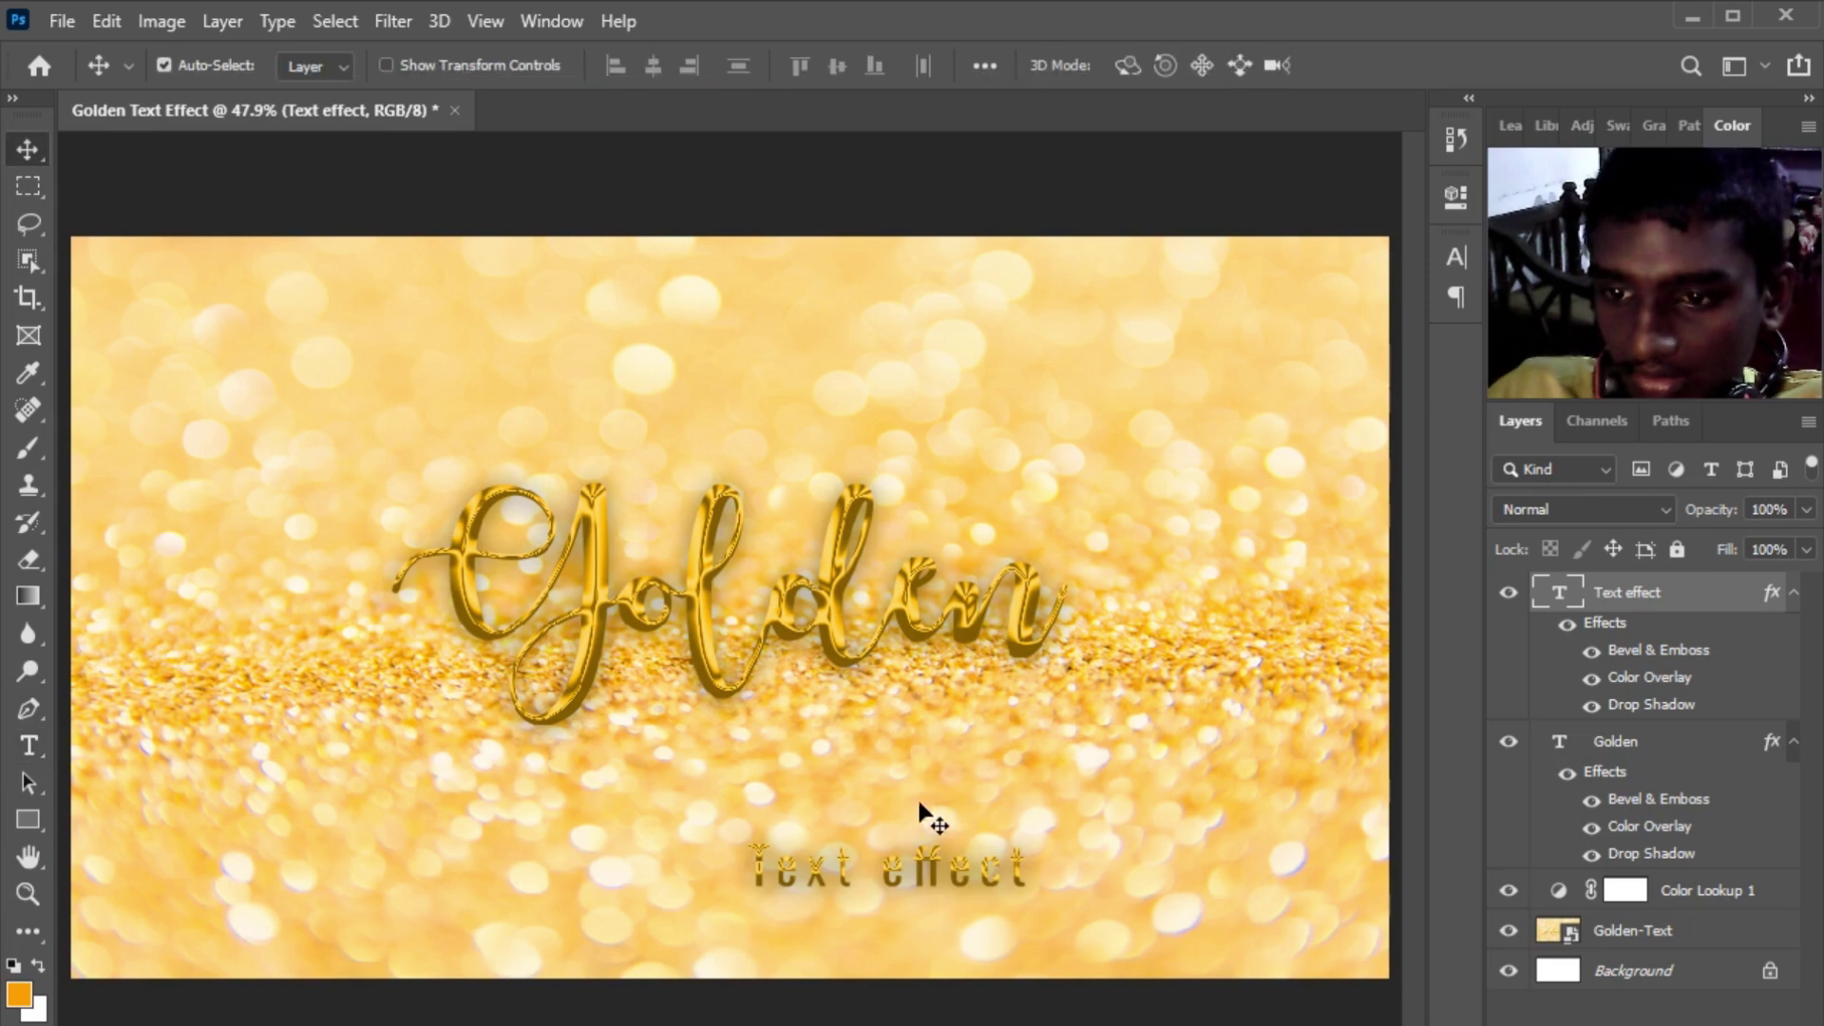
{"action": "left_click_drag", "start_coordinate": [925, 874], "coordinate": [946, 701]}
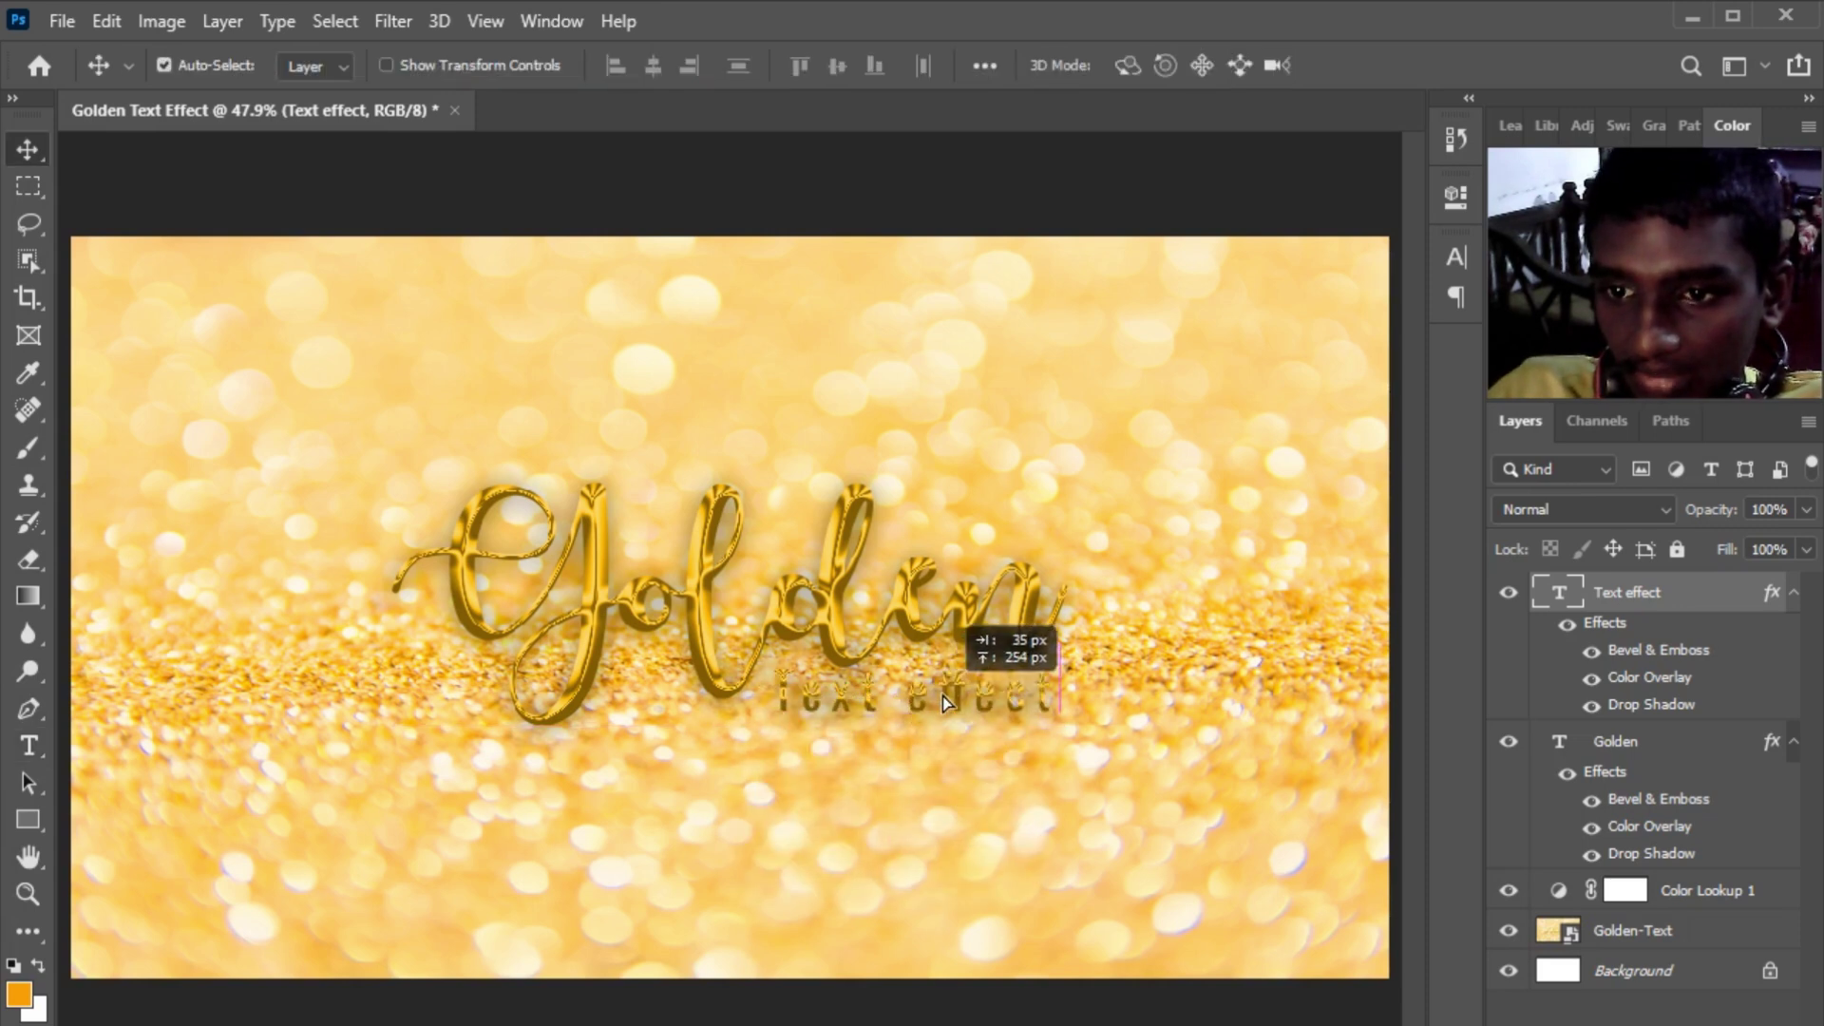
{"action": "double_click", "coordinate": [1734, 600]}
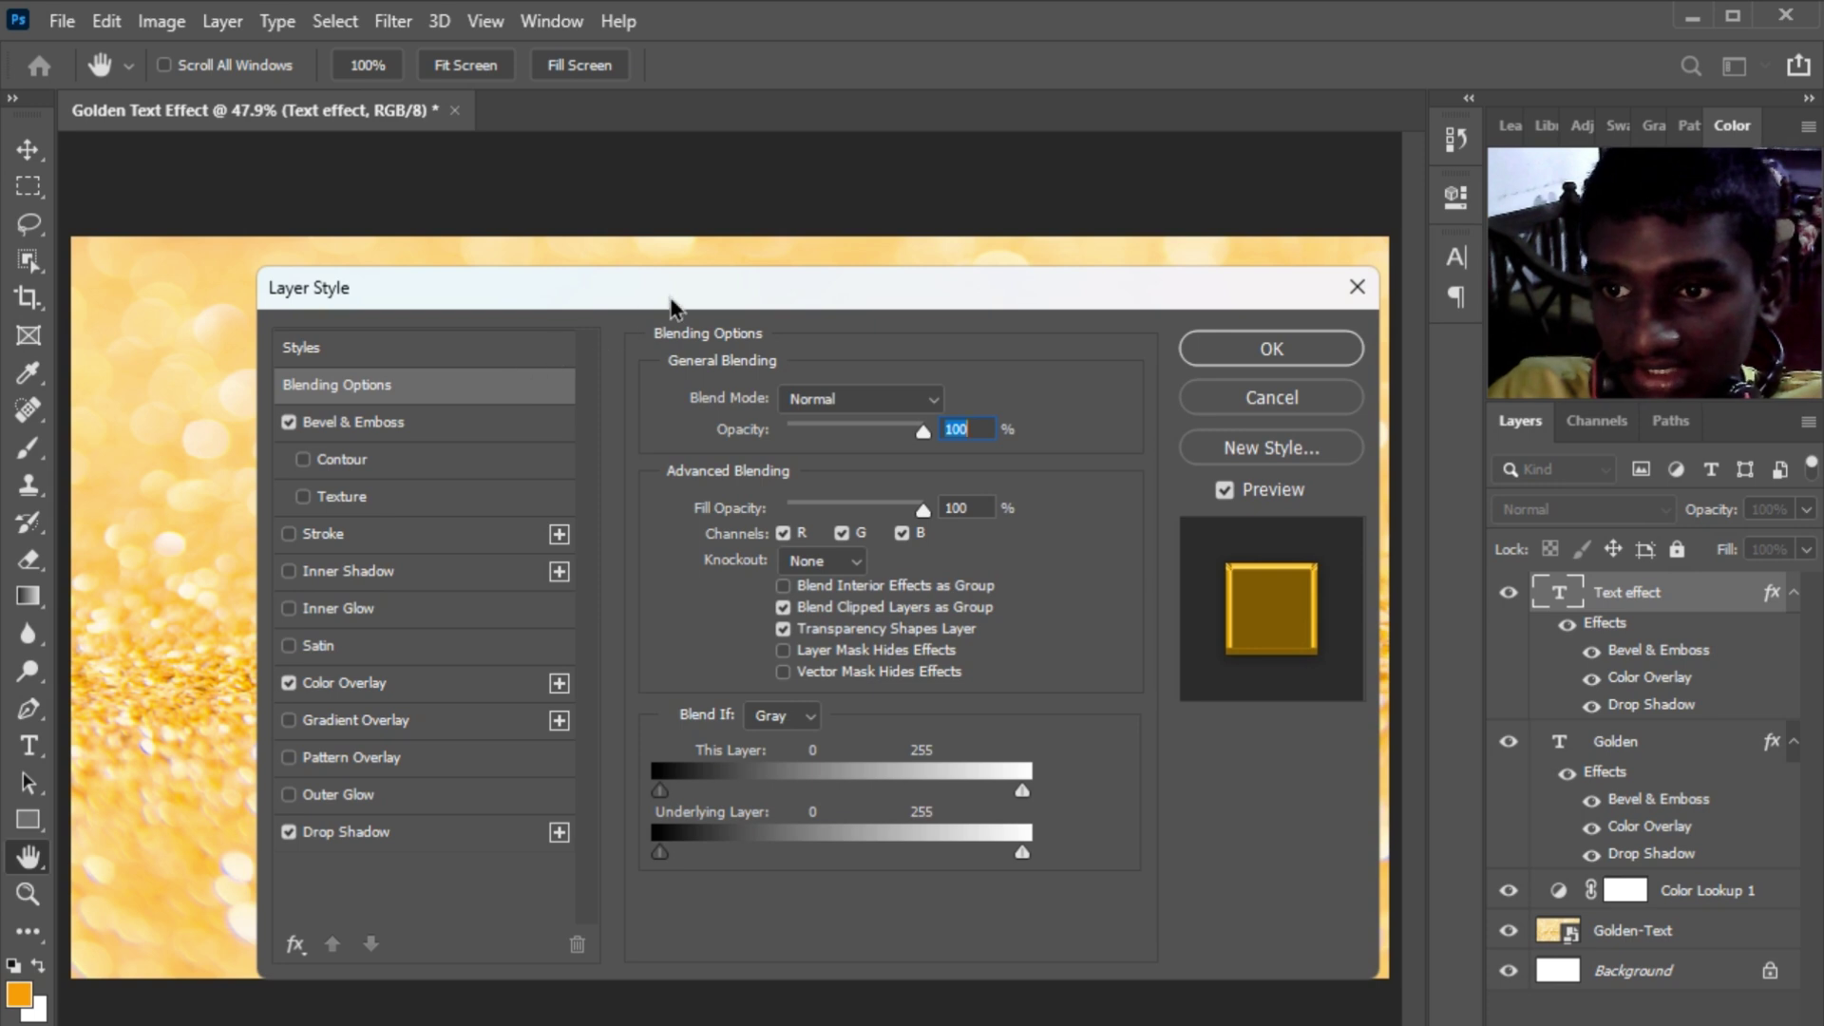
{"action": "left_click", "coordinate": [447, 423]}
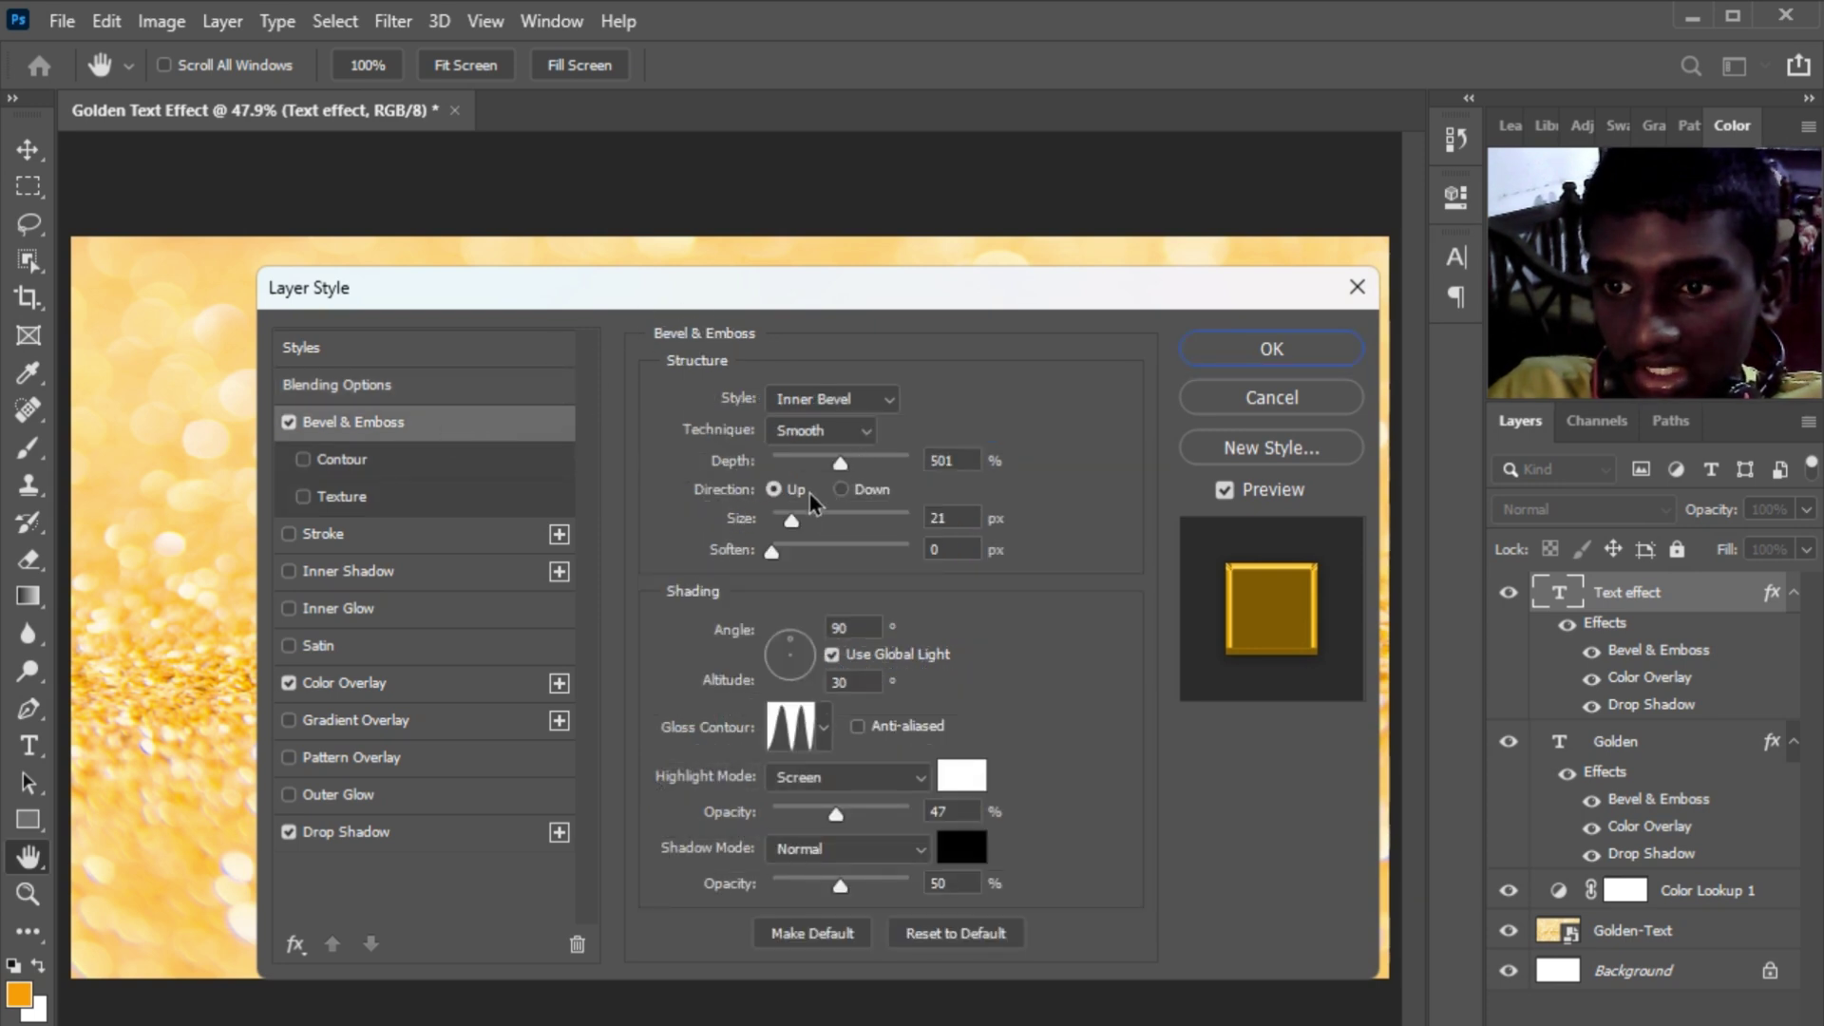
{"action": "left_click_drag", "start_coordinate": [781, 526], "coordinate": [786, 516]}
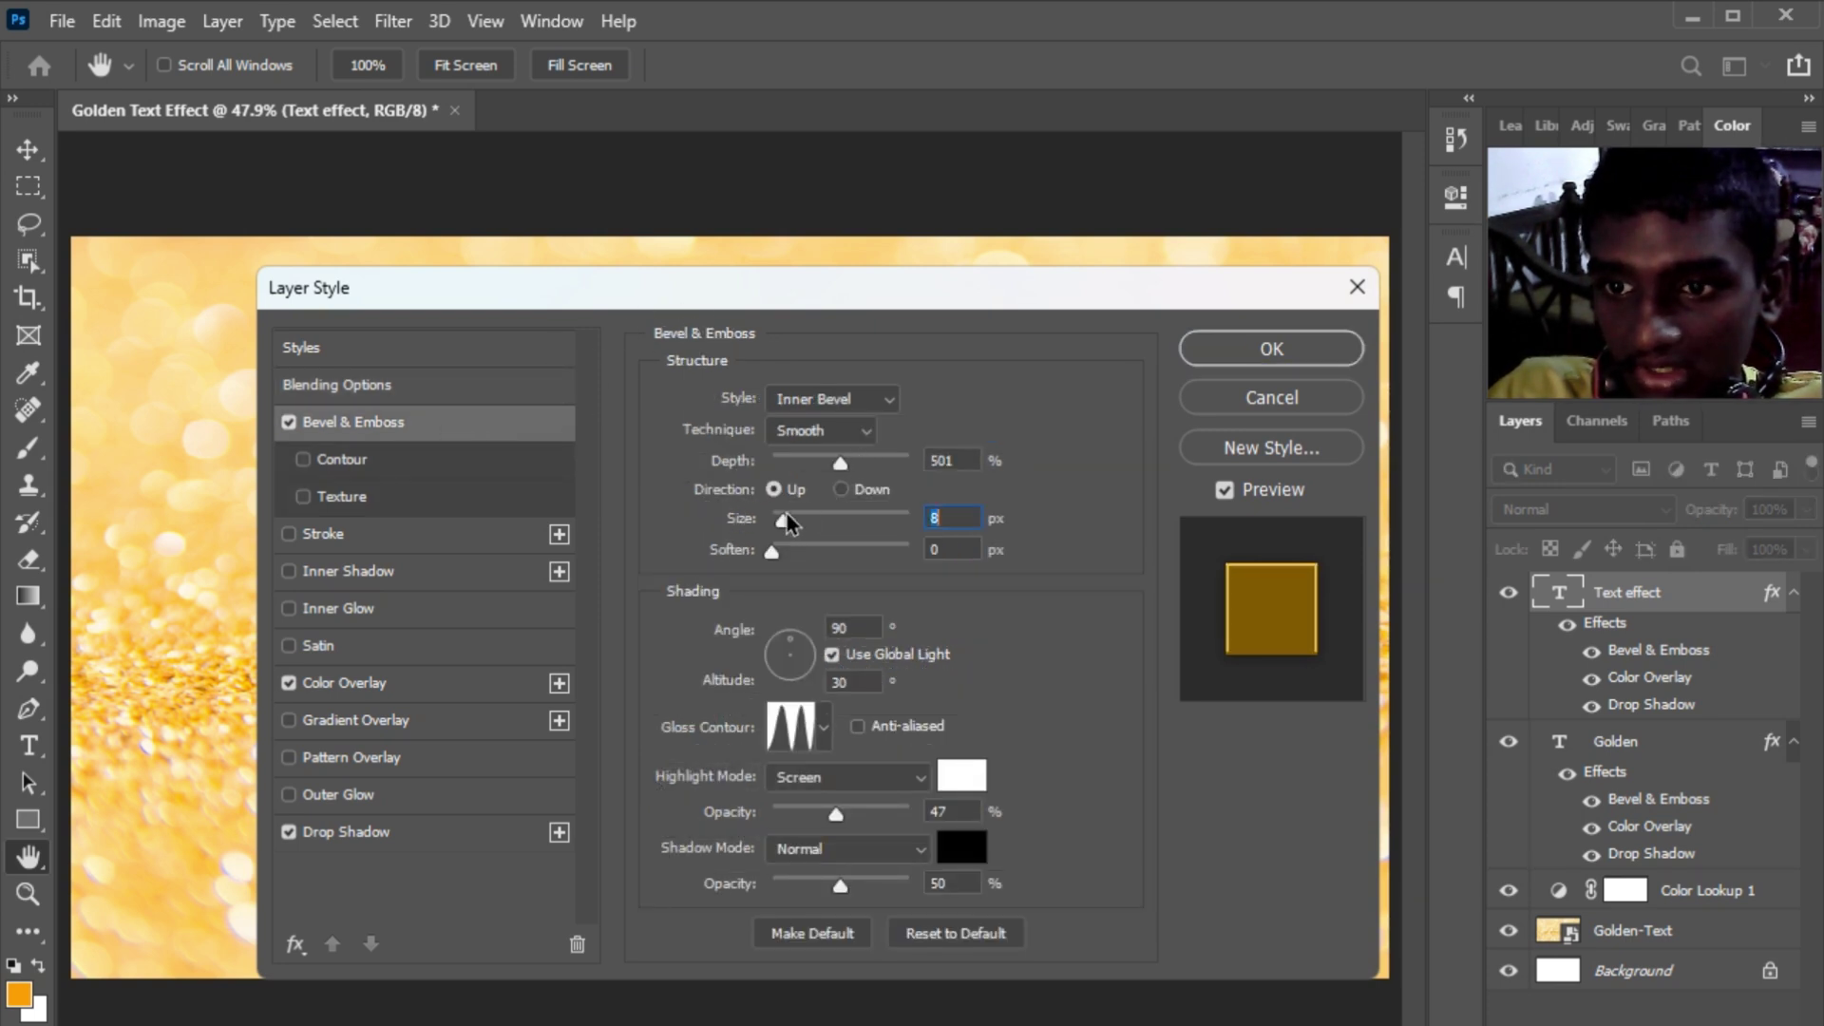
{"action": "left_click", "coordinate": [1305, 349]}
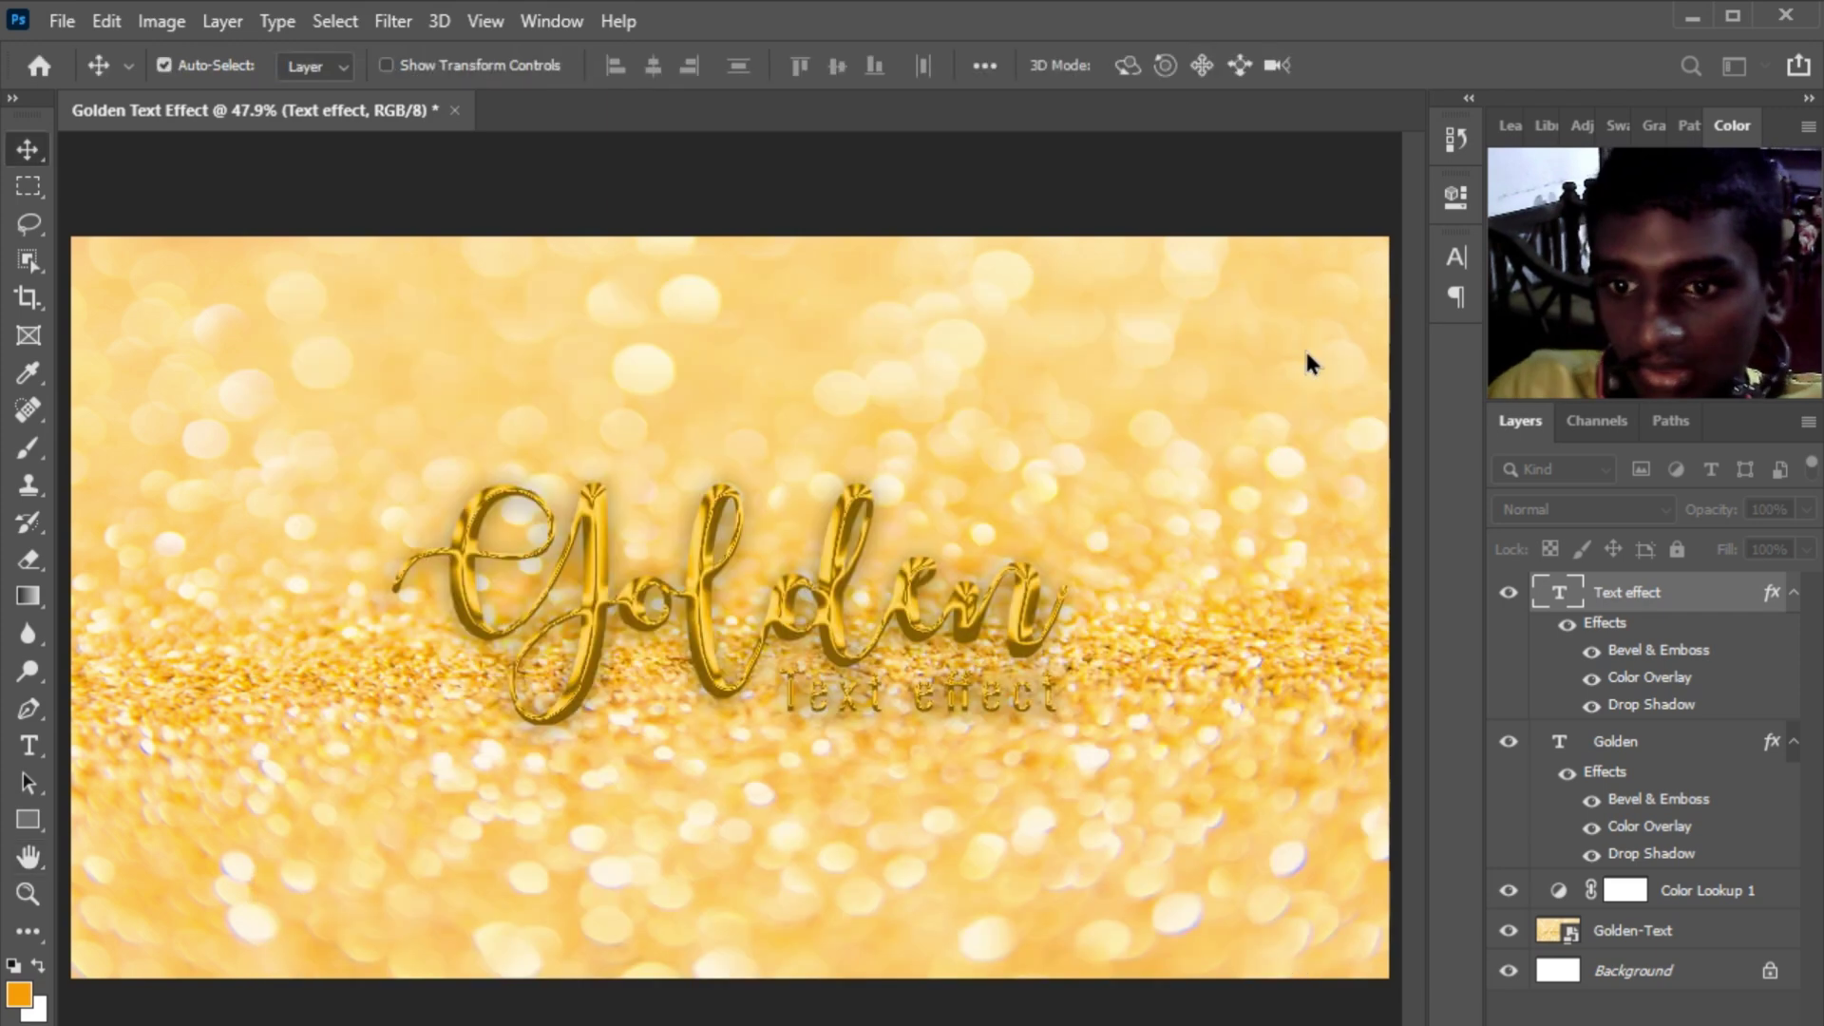
Scroll the canvas to check the subtitle's new position and bevel.
{"action": "scroll", "coordinate": [939, 676], "scroll_direction": "up", "scroll_amount": 3}
{"action": "scroll", "coordinate": [948, 677], "scroll_direction": "up", "scroll_amount": 3}
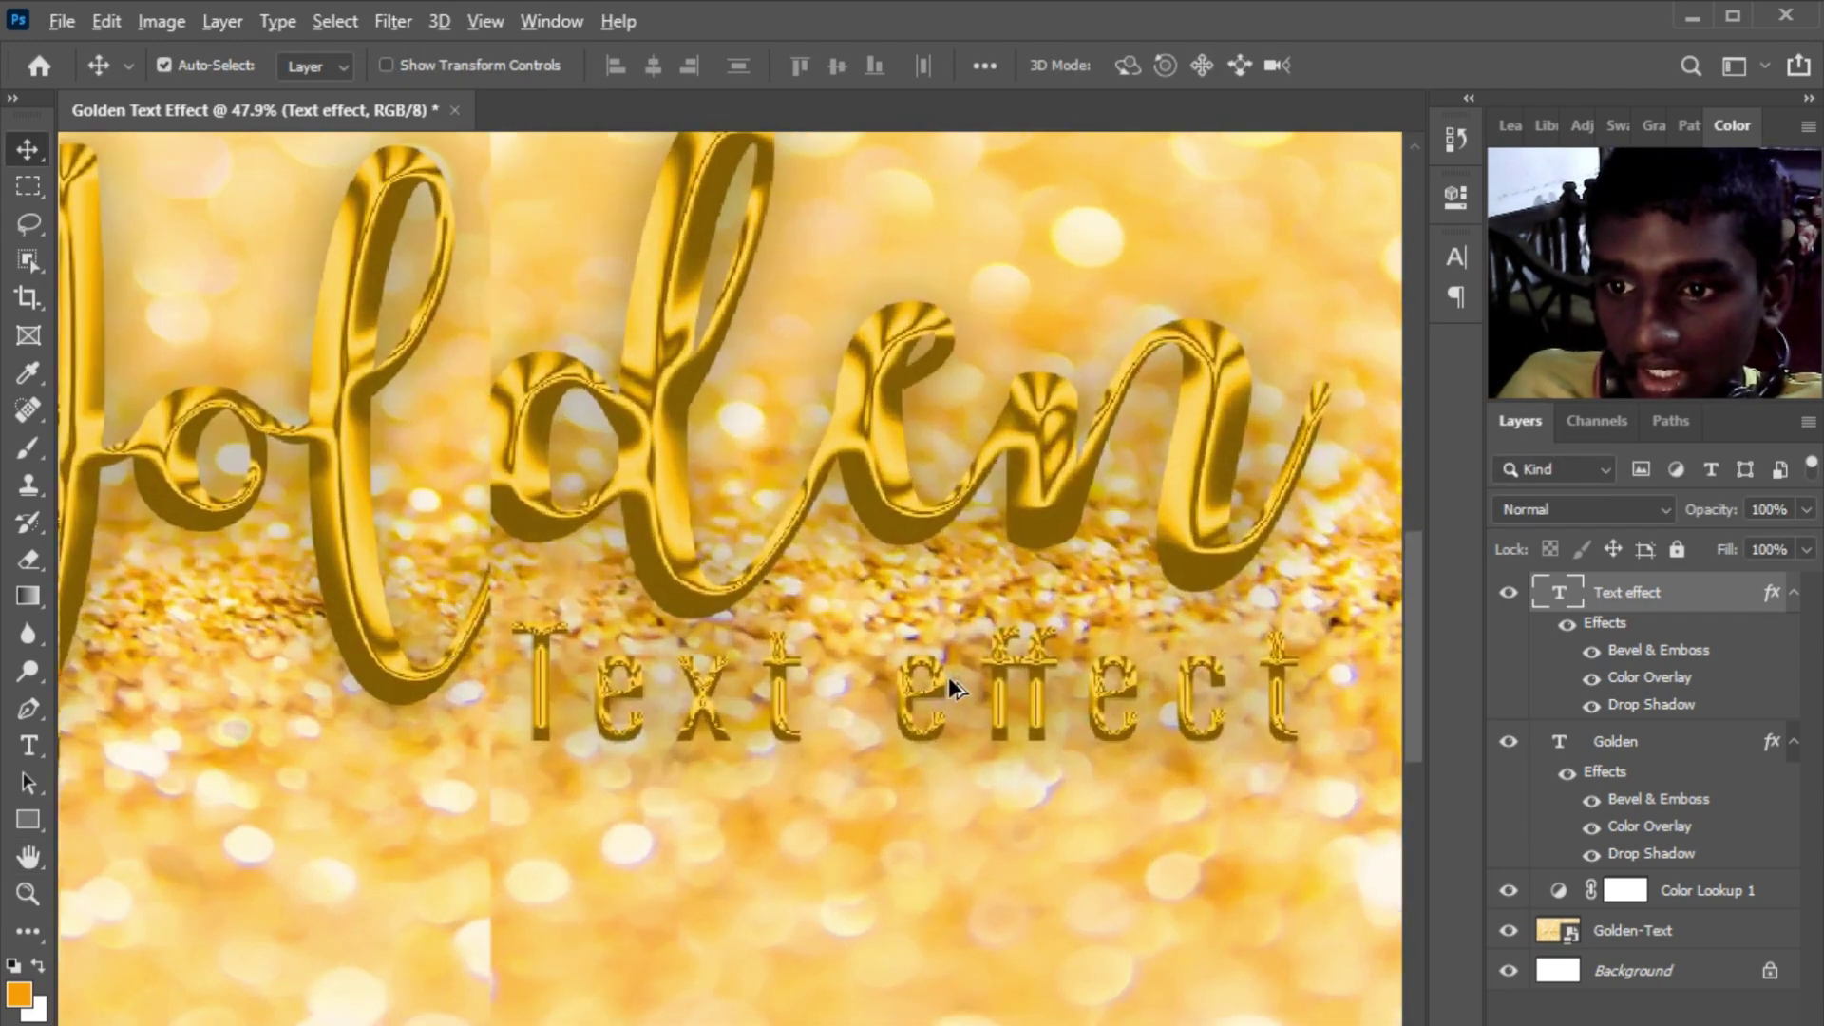
{"action": "scroll", "coordinate": [952, 676], "scroll_direction": "down", "scroll_amount": 2}
{"action": "scroll", "coordinate": [952, 676], "scroll_direction": "down", "scroll_amount": 2}
{"action": "scroll", "coordinate": [952, 677], "scroll_direction": "down", "scroll_amount": 2}
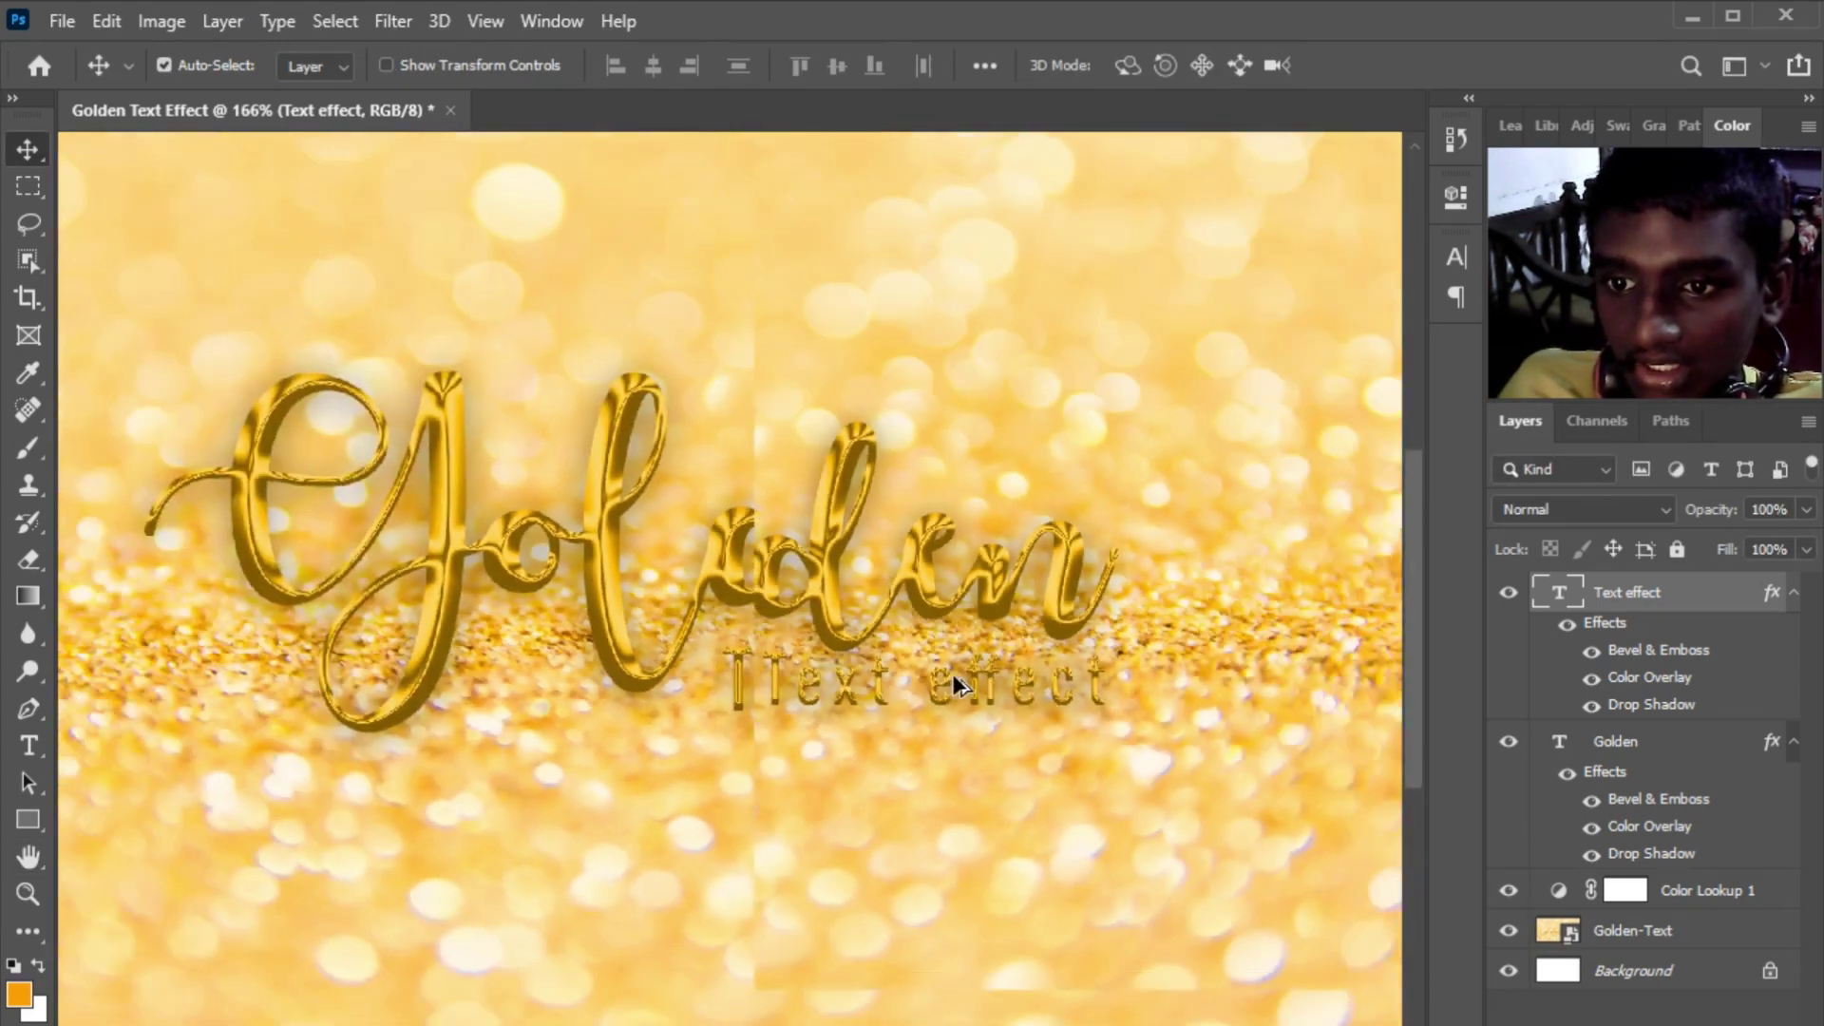
{"action": "scroll", "coordinate": [951, 676], "scroll_direction": "down", "scroll_amount": 1}
{"action": "scroll", "coordinate": [952, 675], "scroll_direction": "up", "scroll_amount": 1}
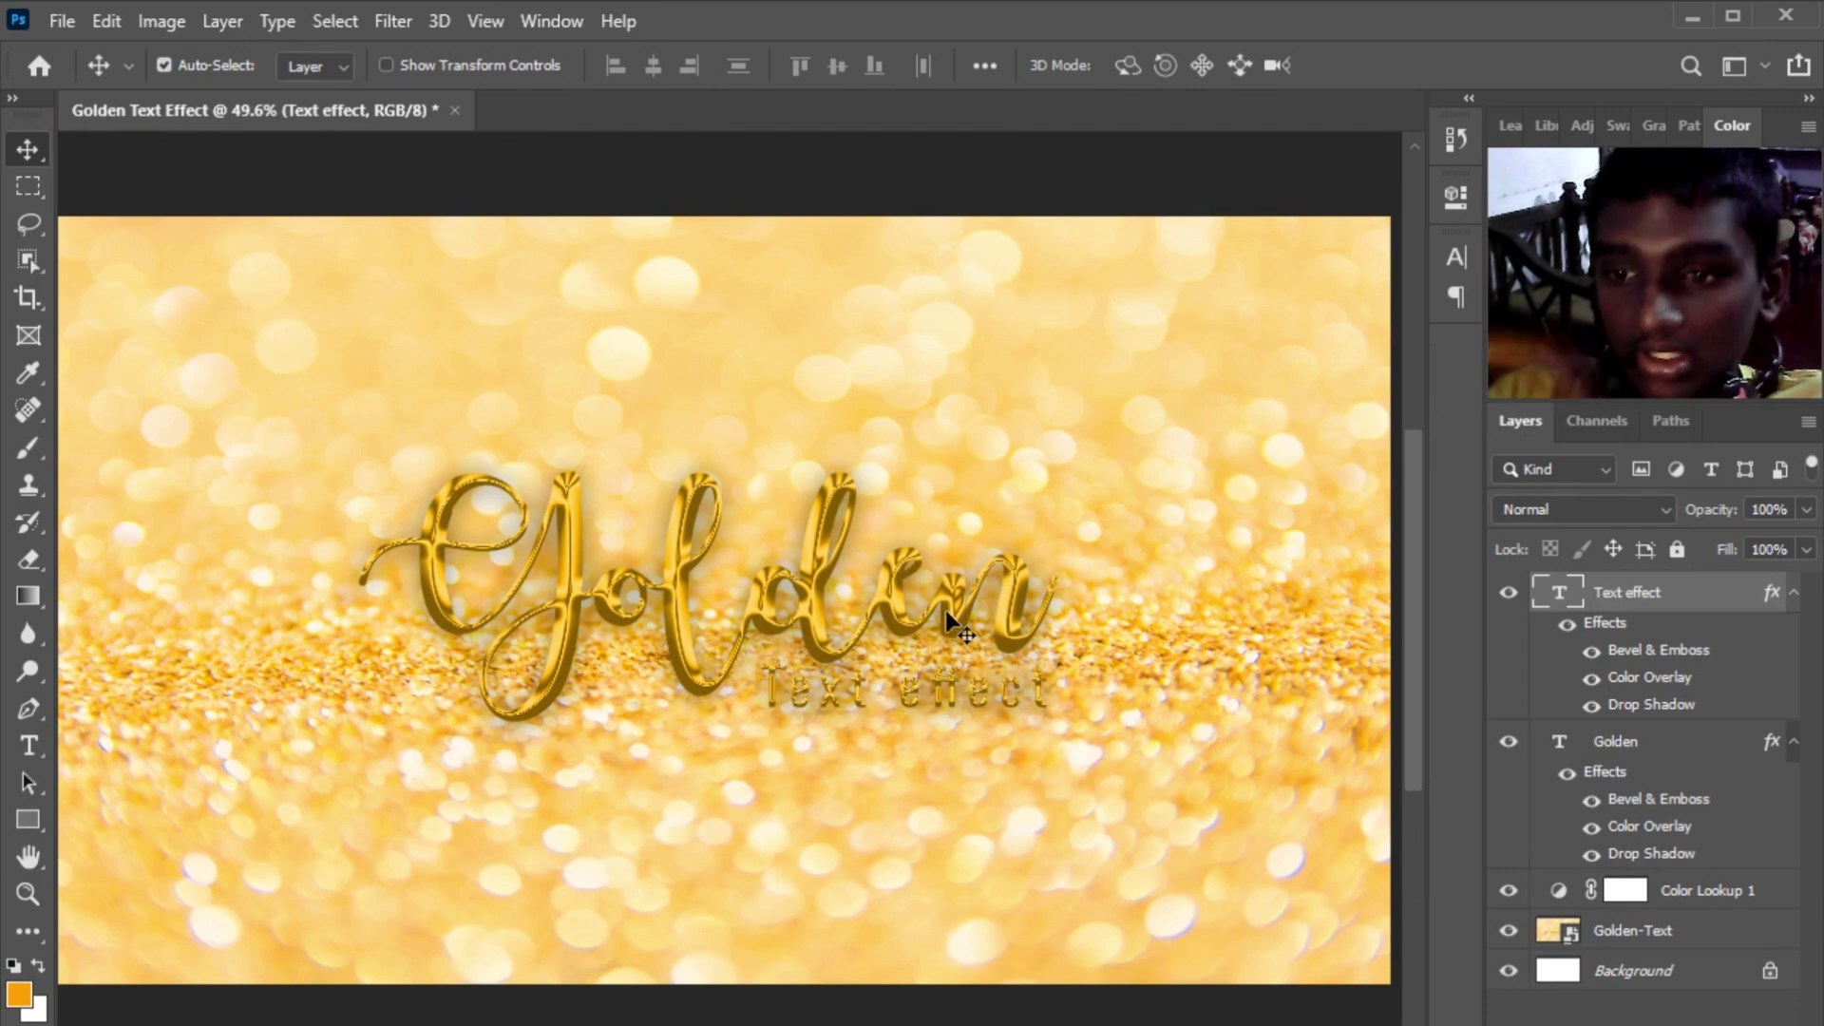